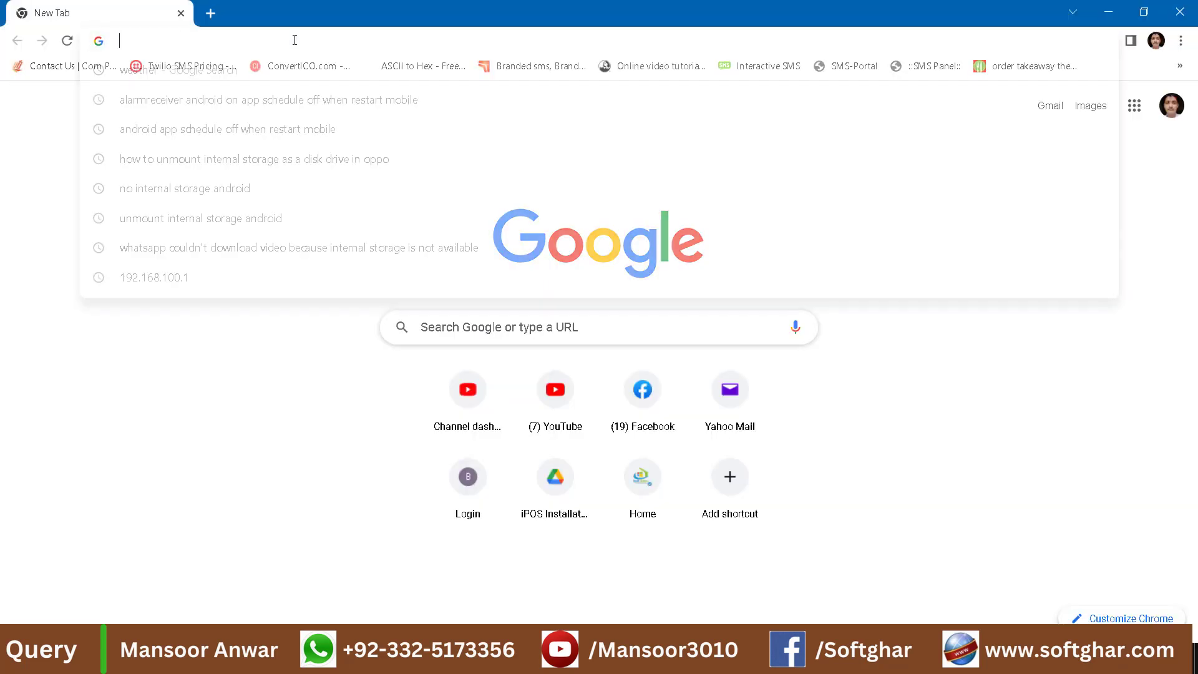
Load the FBR e-Portal login page at e.fbr.gov.pk and fill in the username and password fields.
{"action": "type", "text": "e"}
{"action": "key", "text": "Return"}
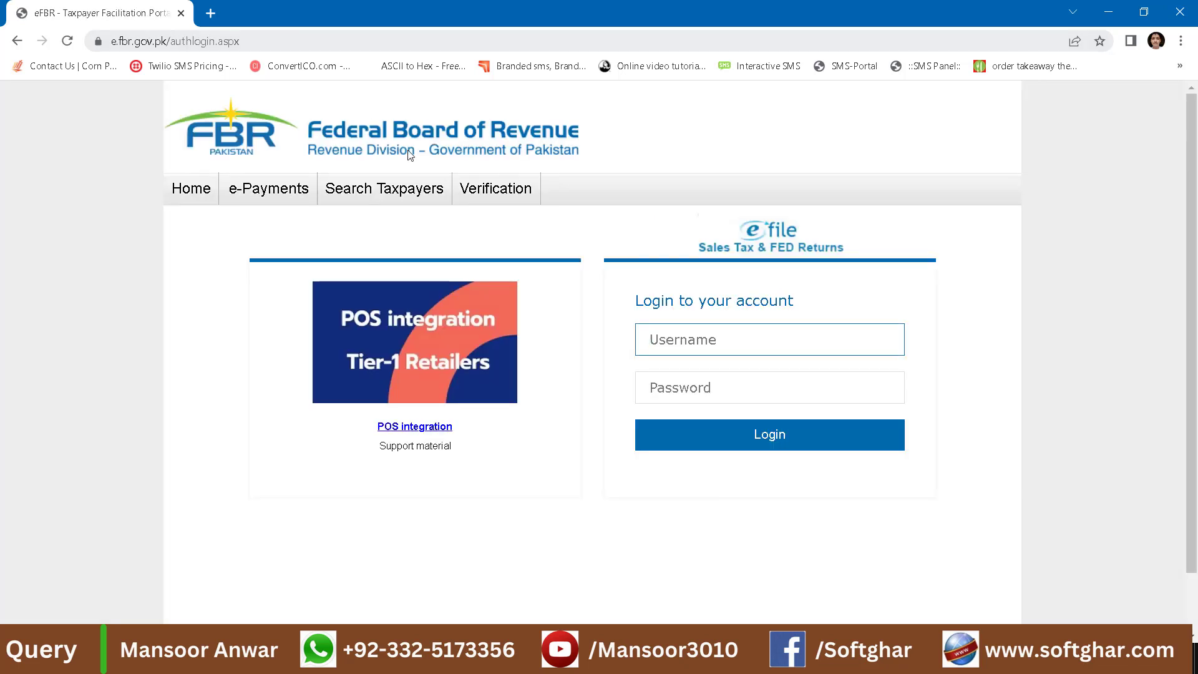
{"action": "mouse_move", "coordinate": [293, 215]}
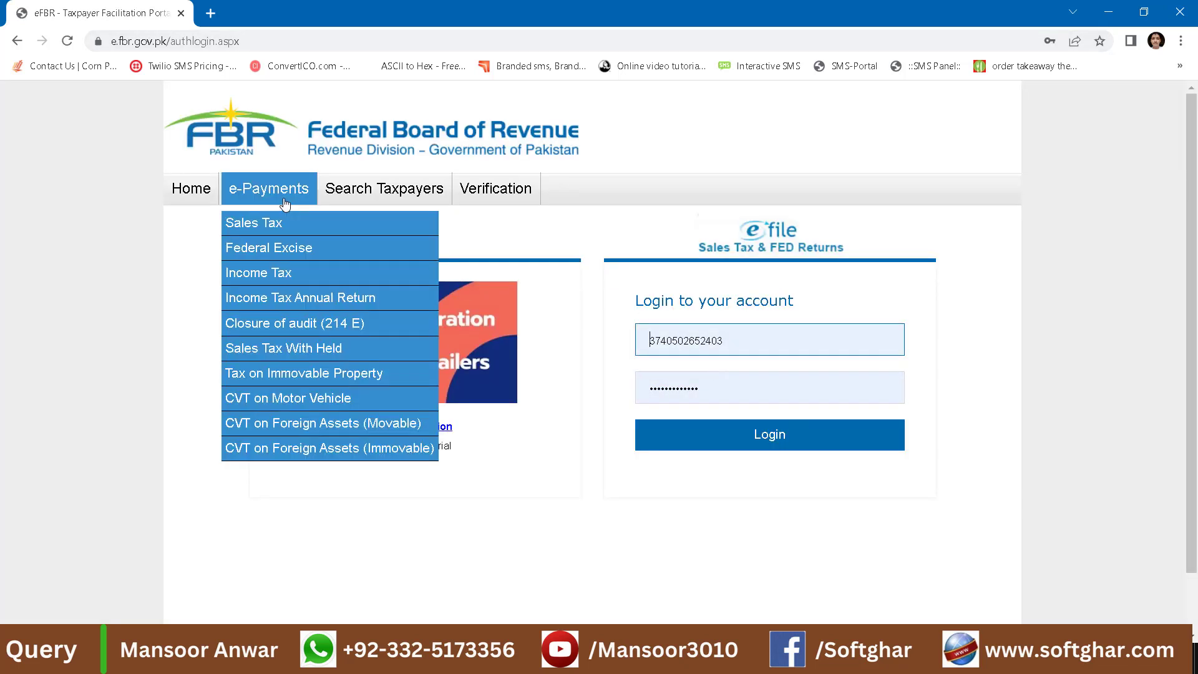
{"action": "mouse_move", "coordinate": [496, 195]}
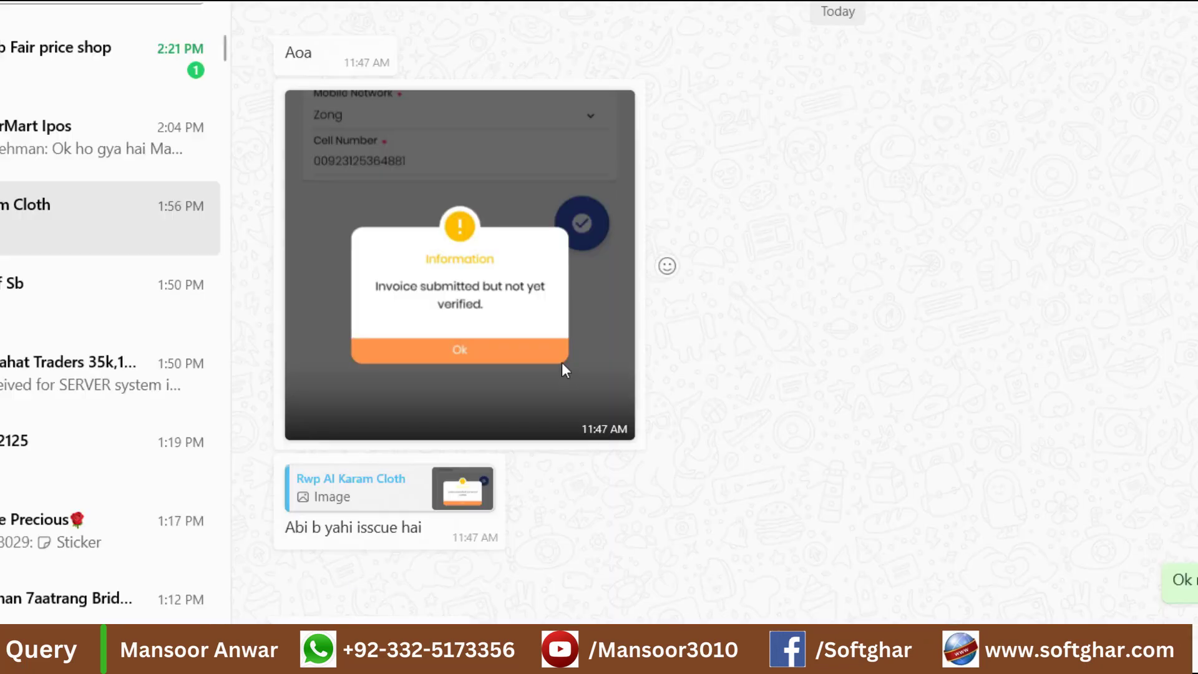
{"action": "scroll", "coordinate": [562, 362], "scroll_direction": "down", "scroll_amount": 3}
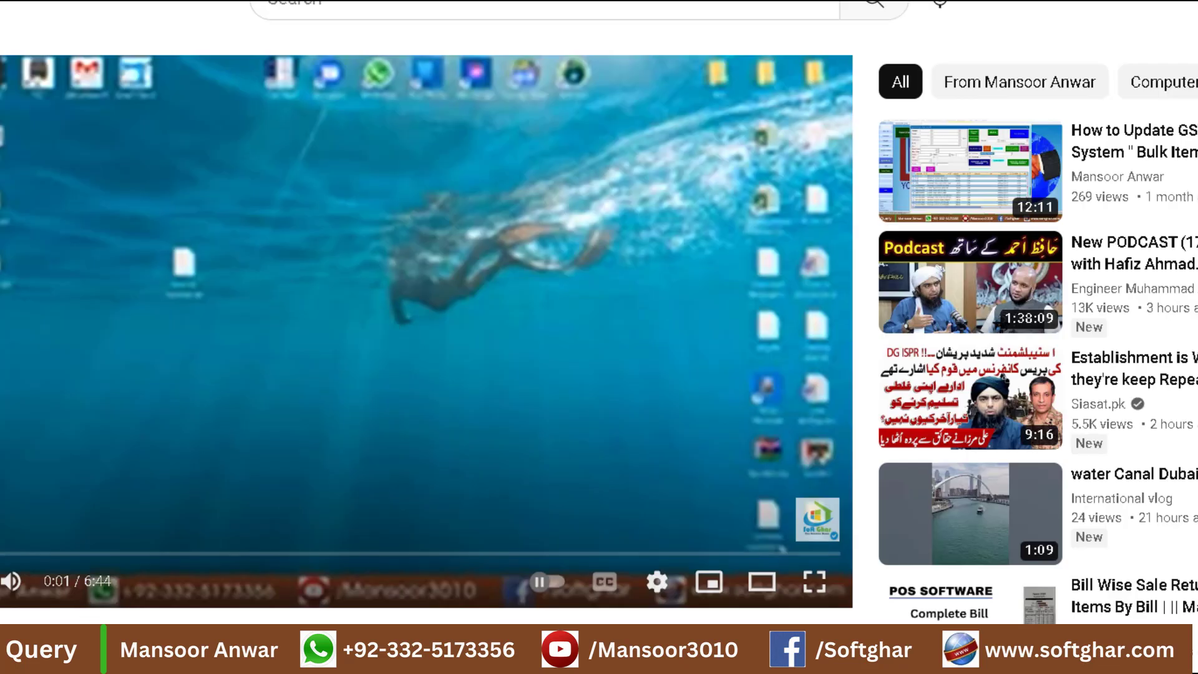
{"action": "scroll", "coordinate": [416, 464], "scroll_direction": "down", "scroll_amount": 3}
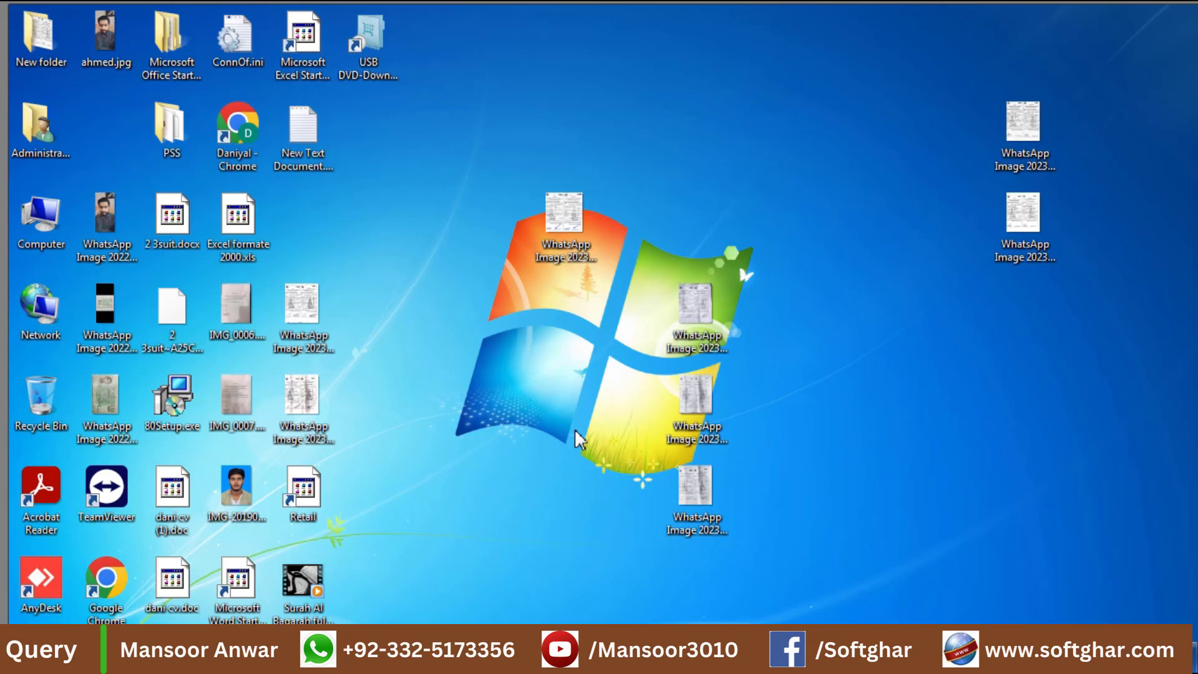
Open the Windows Services console with services.msc and maximize it.
{"action": "key", "text": "super+r"}
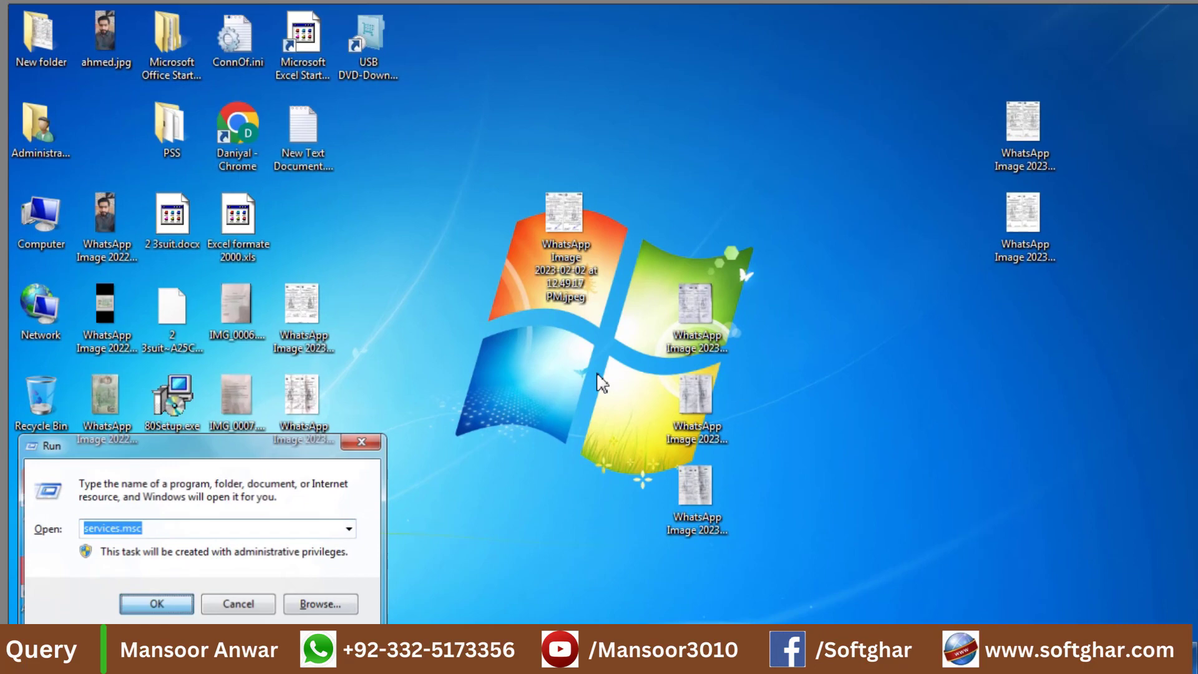
{"action": "key", "text": "Return"}
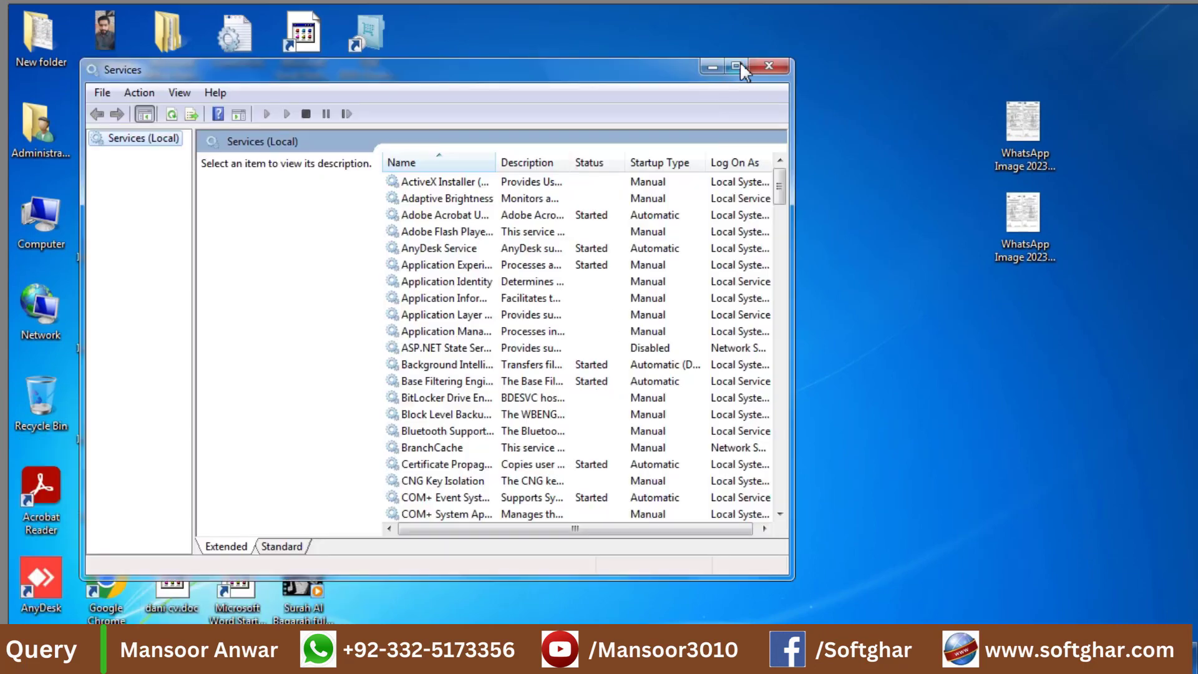
{"action": "left_click", "coordinate": [736, 66]}
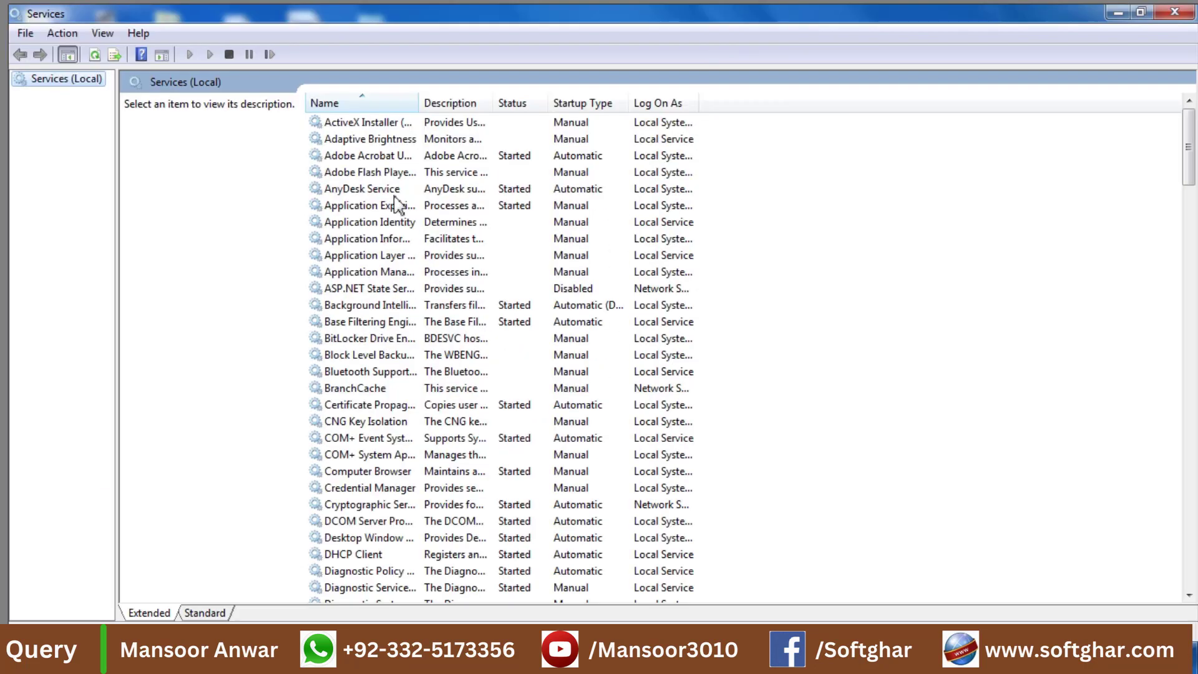
Locate FiscalizationService in the services list and stop it from its properties.
{"action": "left_click", "coordinate": [379, 139]}
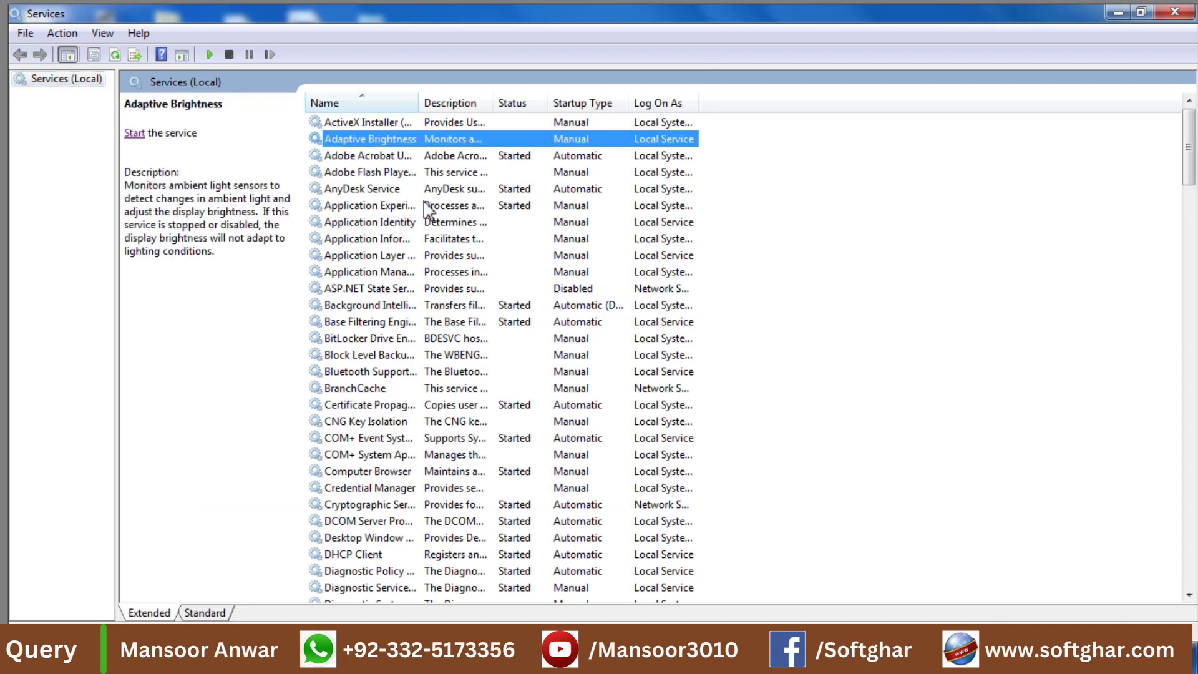
{"action": "key", "text": "f"}
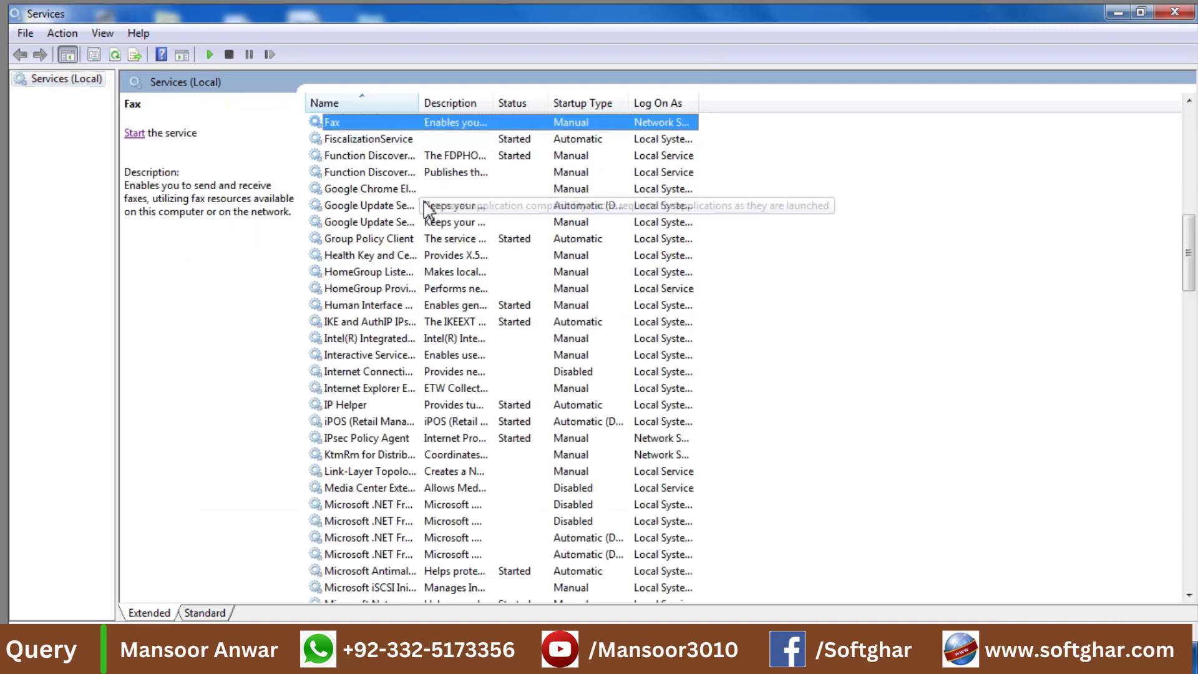
{"action": "left_click", "coordinate": [368, 139]}
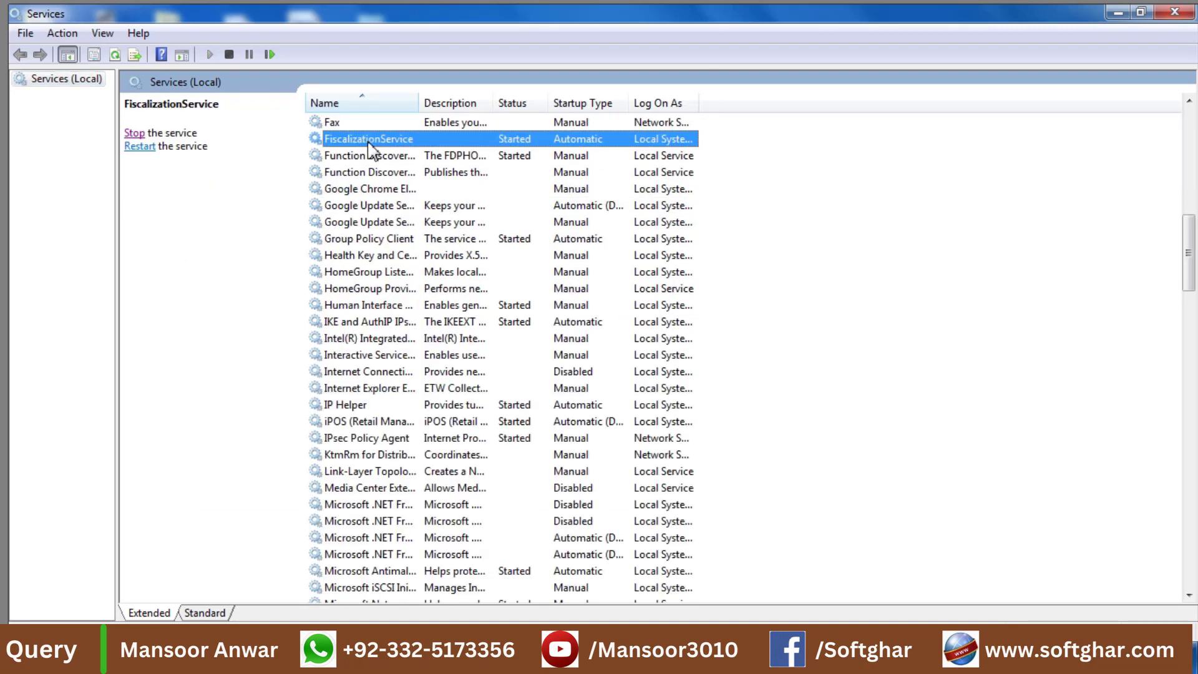
{"action": "type", "text": "ser"}
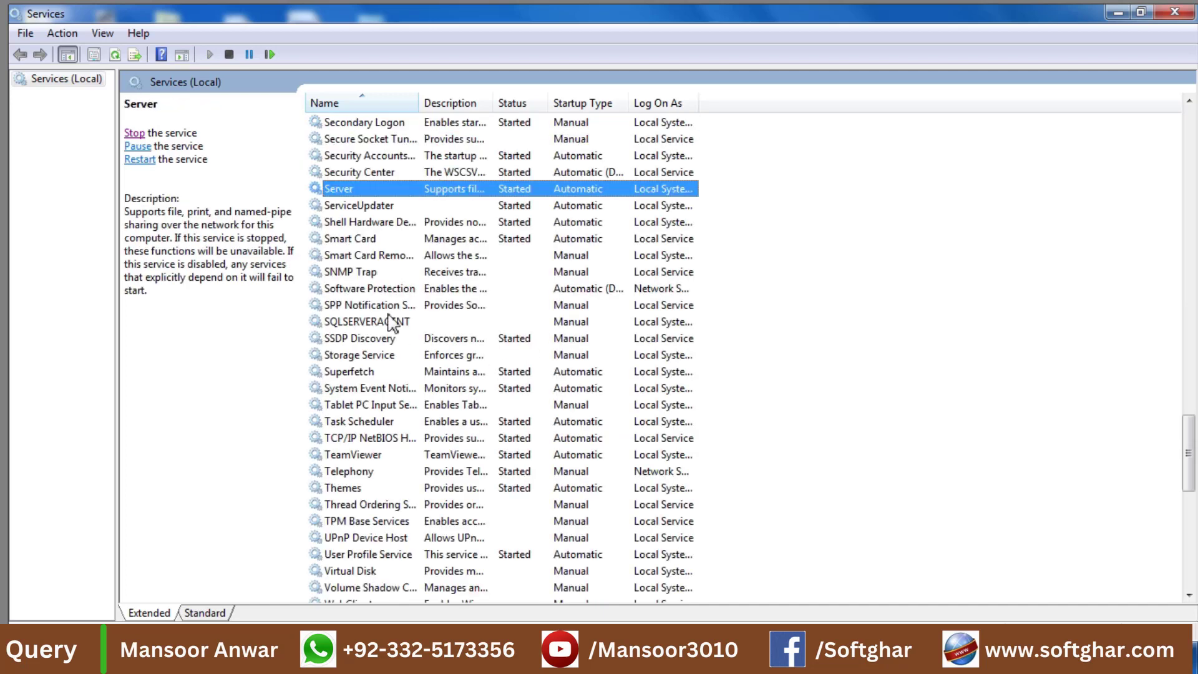
{"action": "left_click", "coordinate": [375, 208]}
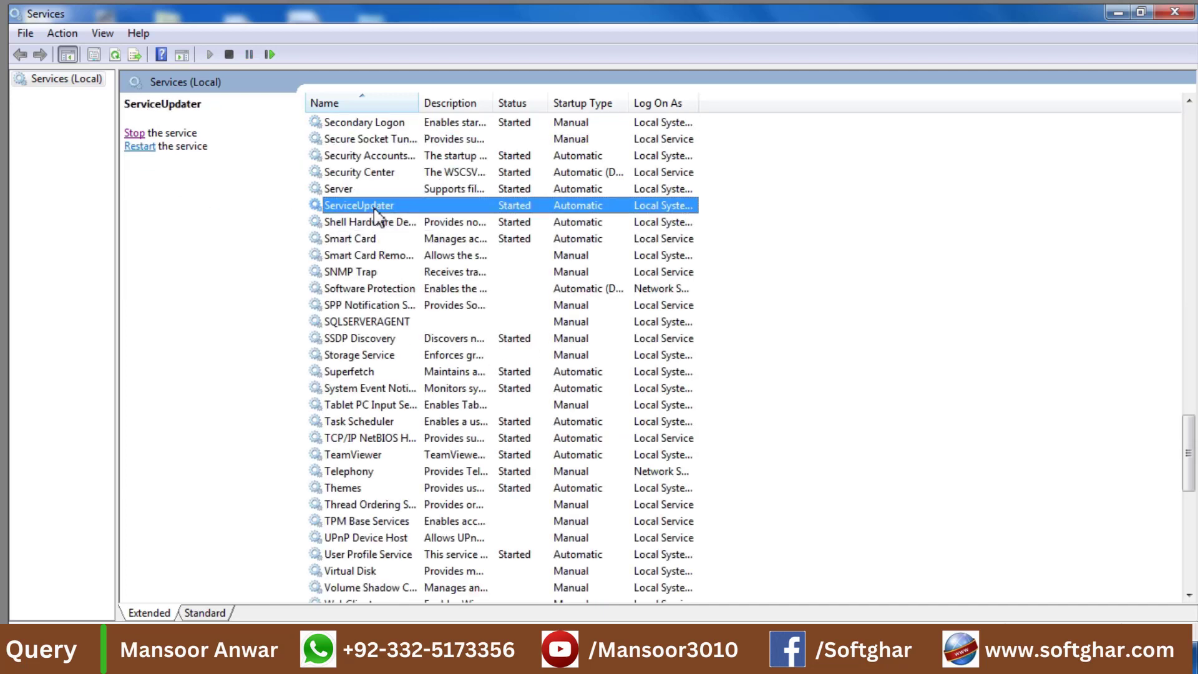
{"action": "key", "text": "Home"}
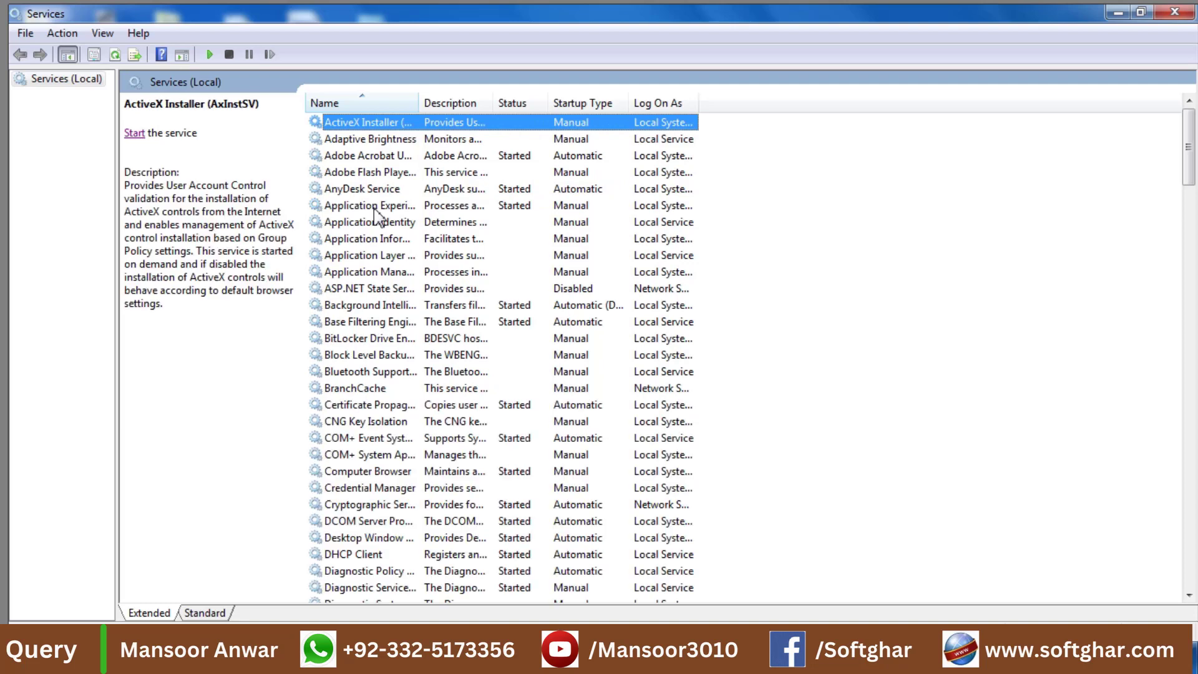
{"action": "type", "text": "f"}
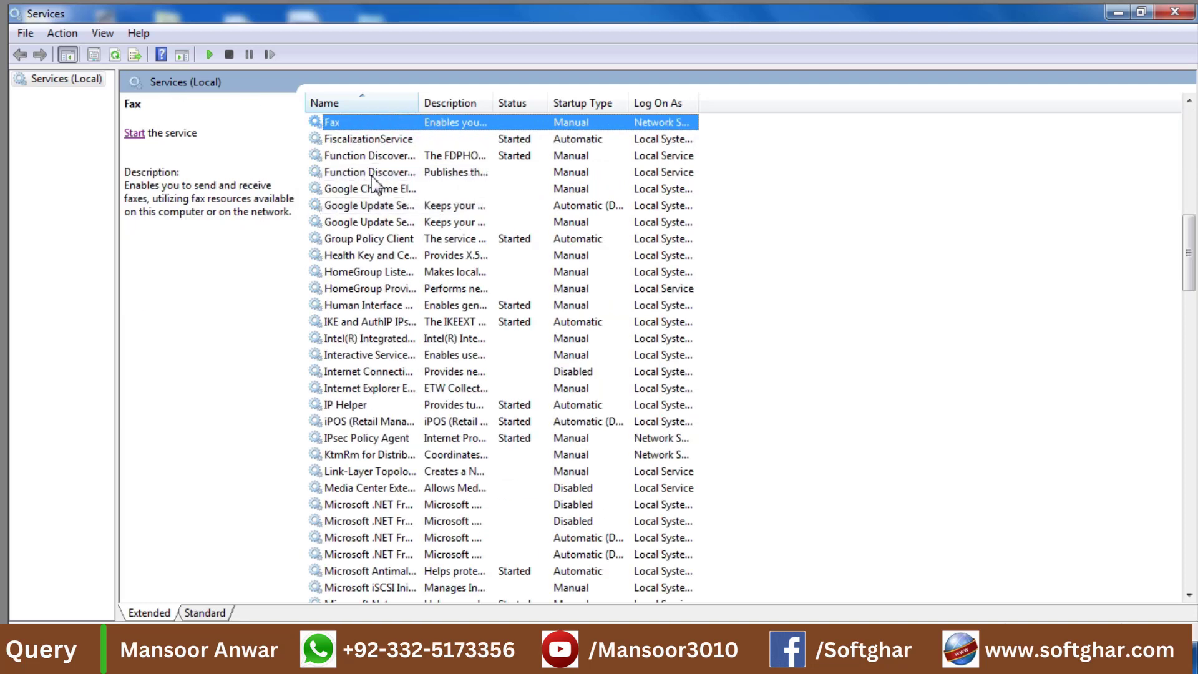
{"action": "double_click", "coordinate": [369, 140]}
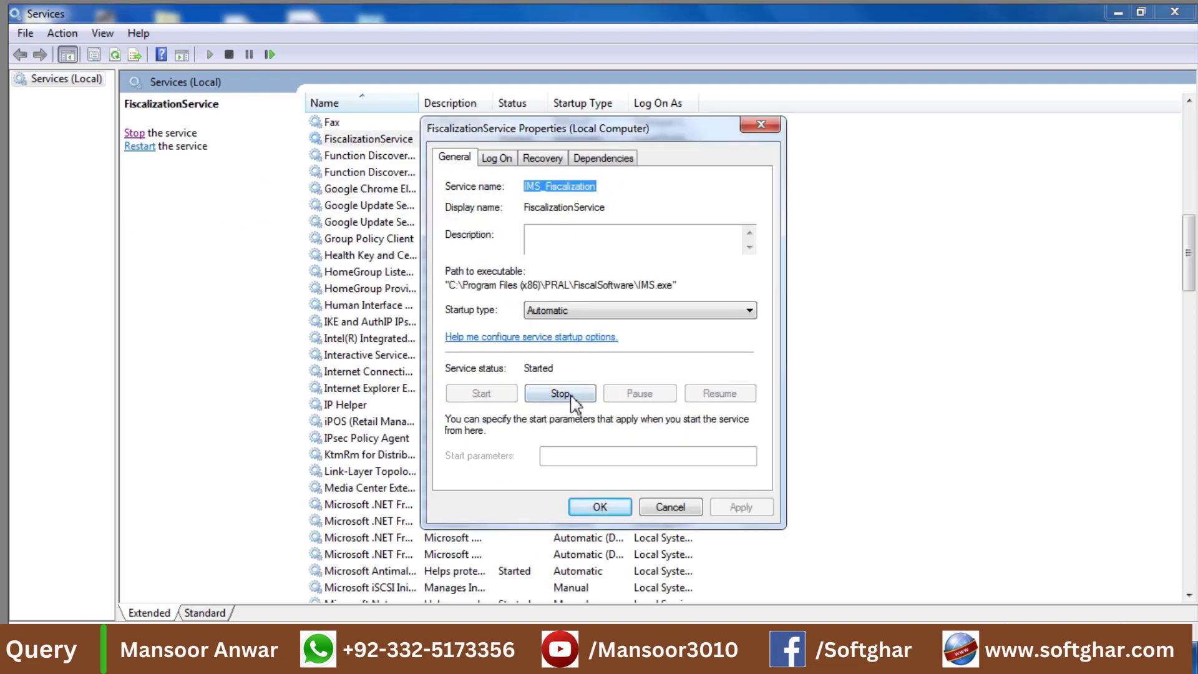
{"action": "left_click", "coordinate": [572, 397]}
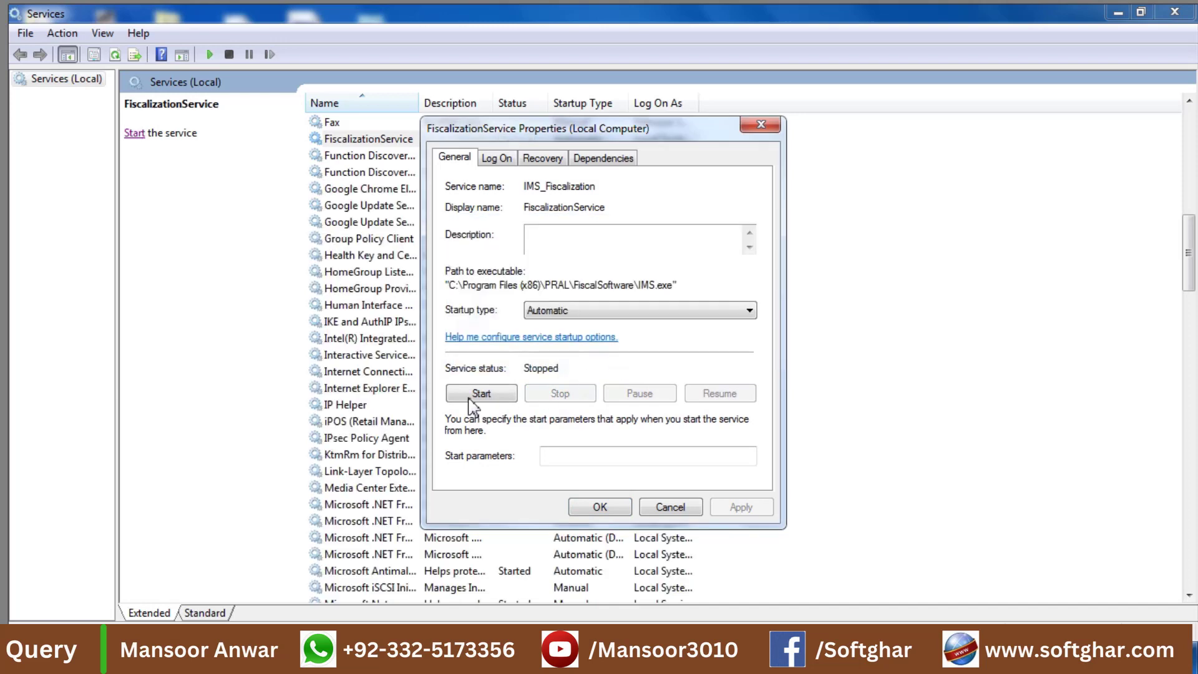
Start FiscalizationService again, then stop and restart ServiceUpdater from its properties.
{"action": "left_click", "coordinate": [473, 395]}
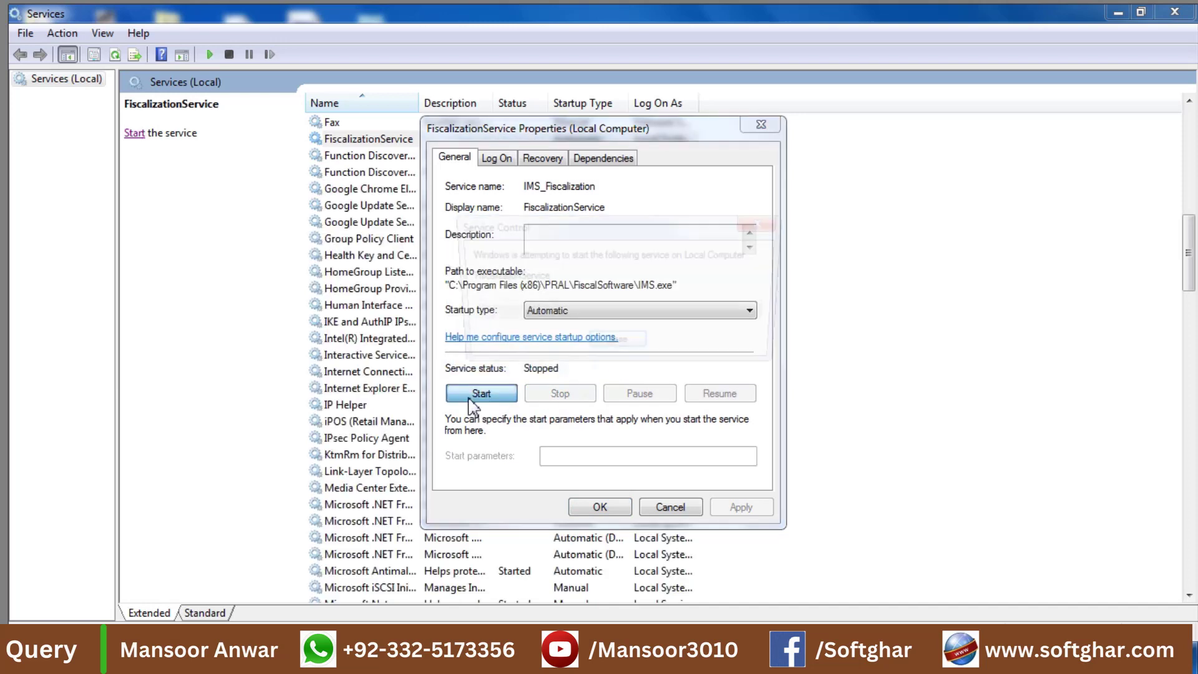
{"action": "left_click", "coordinate": [604, 507]}
{"action": "left_click", "coordinate": [367, 422]}
{"action": "key", "text": "s"}
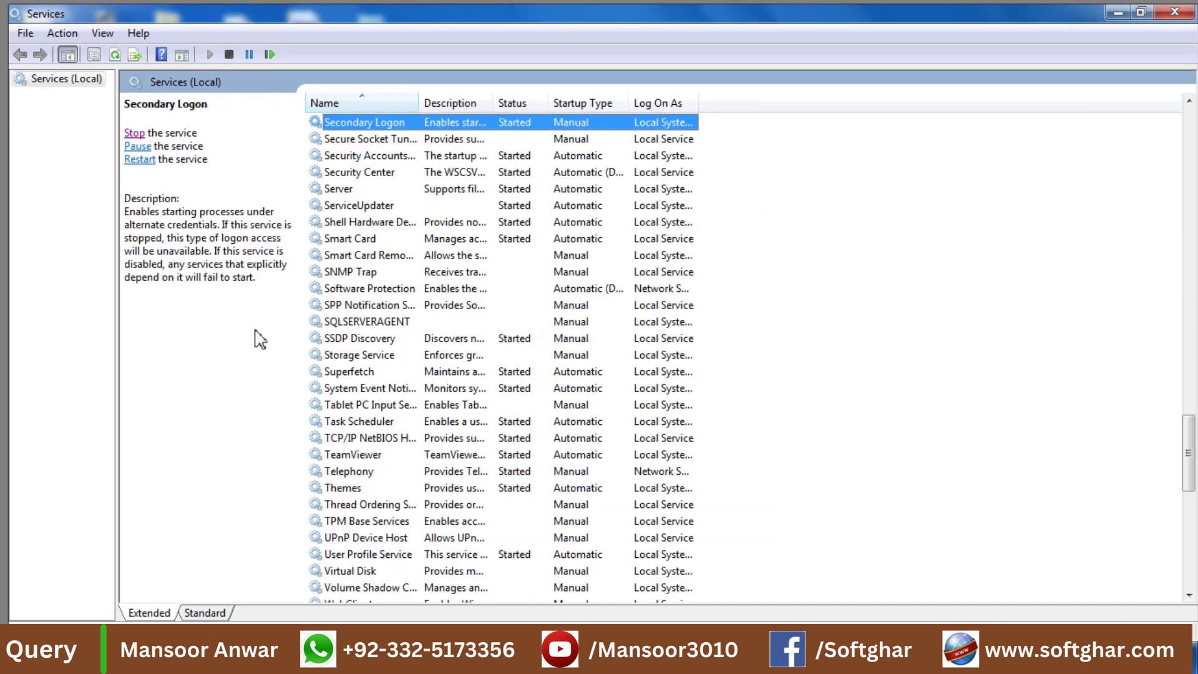
{"action": "left_click", "coordinate": [354, 212]}
{"action": "double_click", "coordinate": [364, 207]}
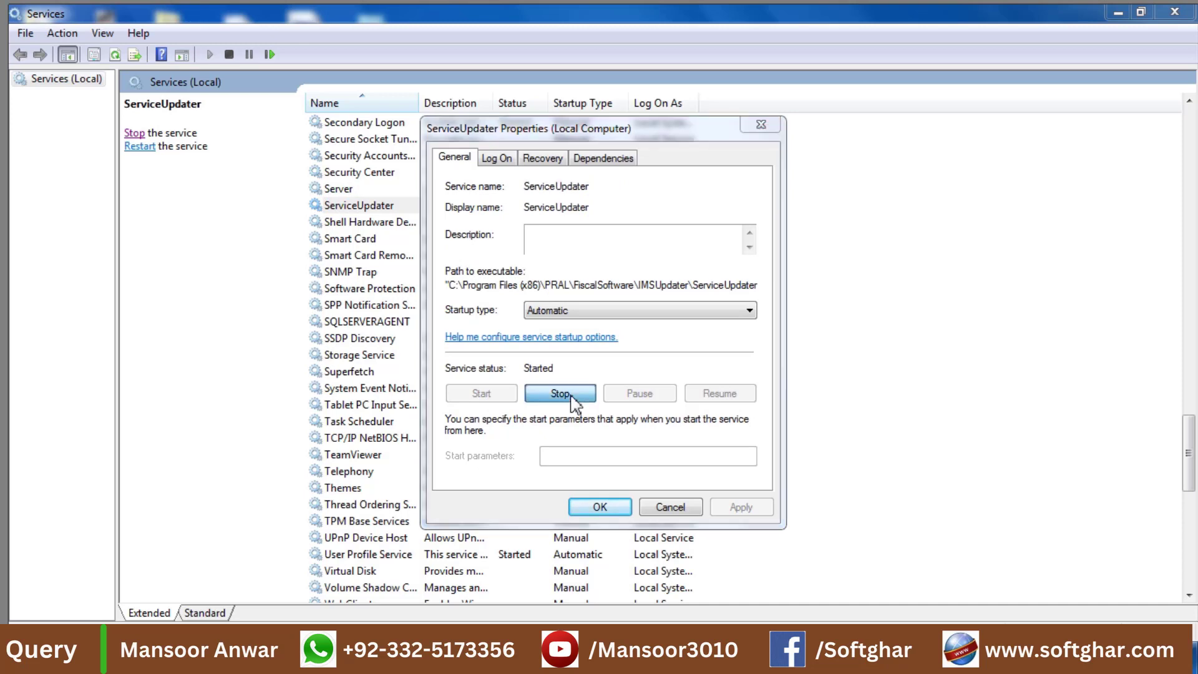
{"action": "left_click", "coordinate": [572, 400]}
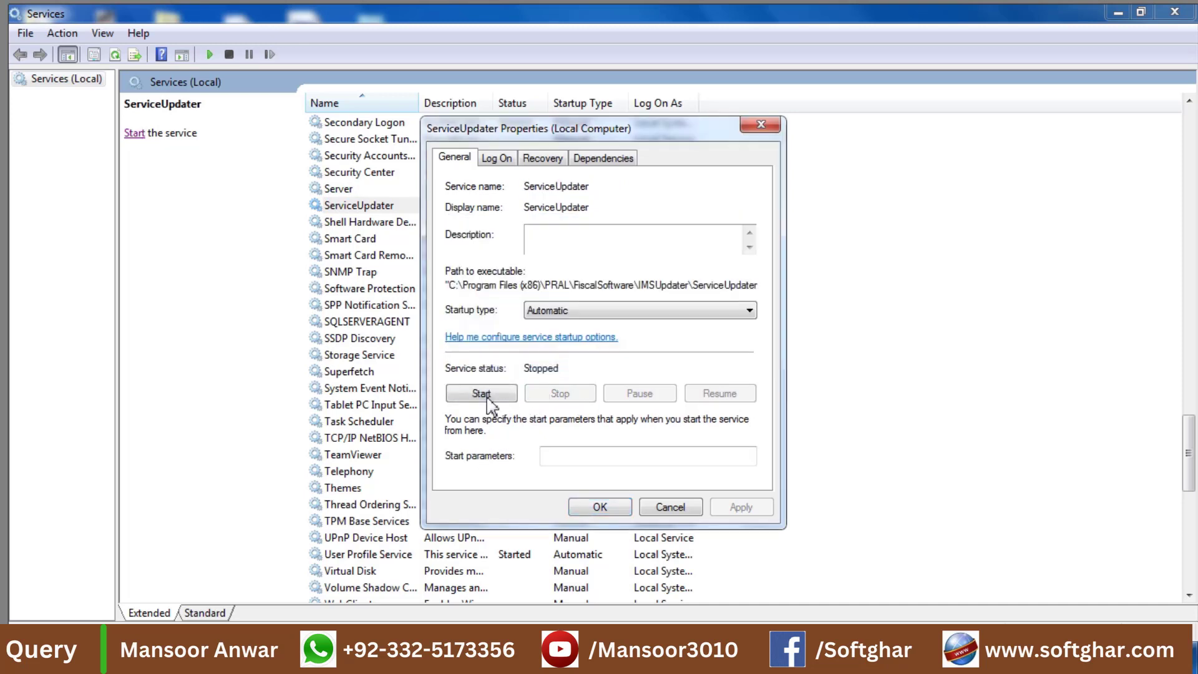
{"action": "left_click", "coordinate": [486, 395]}
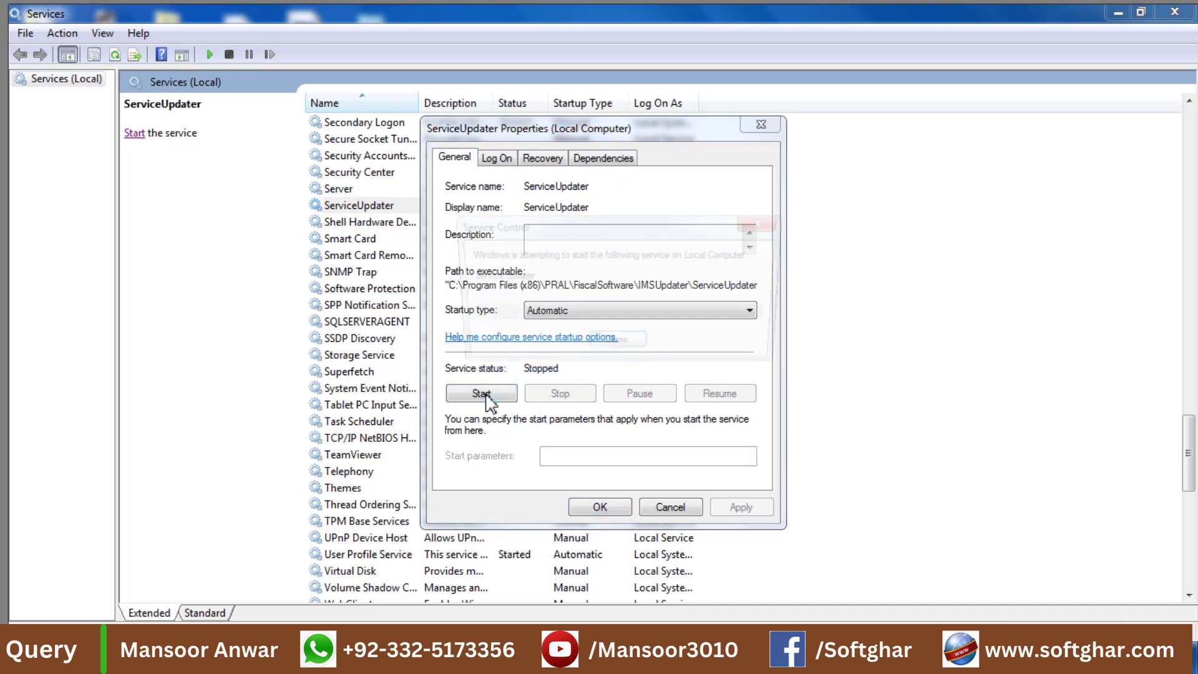
{"action": "left_click", "coordinate": [600, 507]}
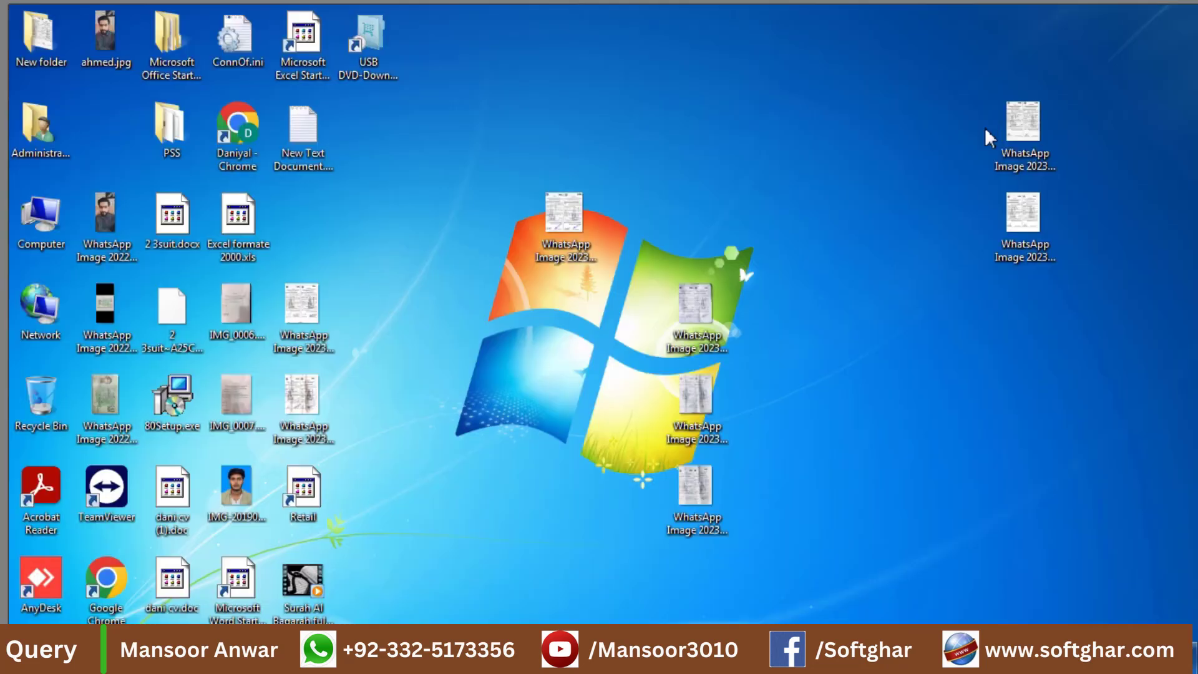
Launch Retail iPOS.NET, log in as ADMIN, and list the two earlier bills for duplicate printing.
{"action": "double_click", "coordinate": [319, 509]}
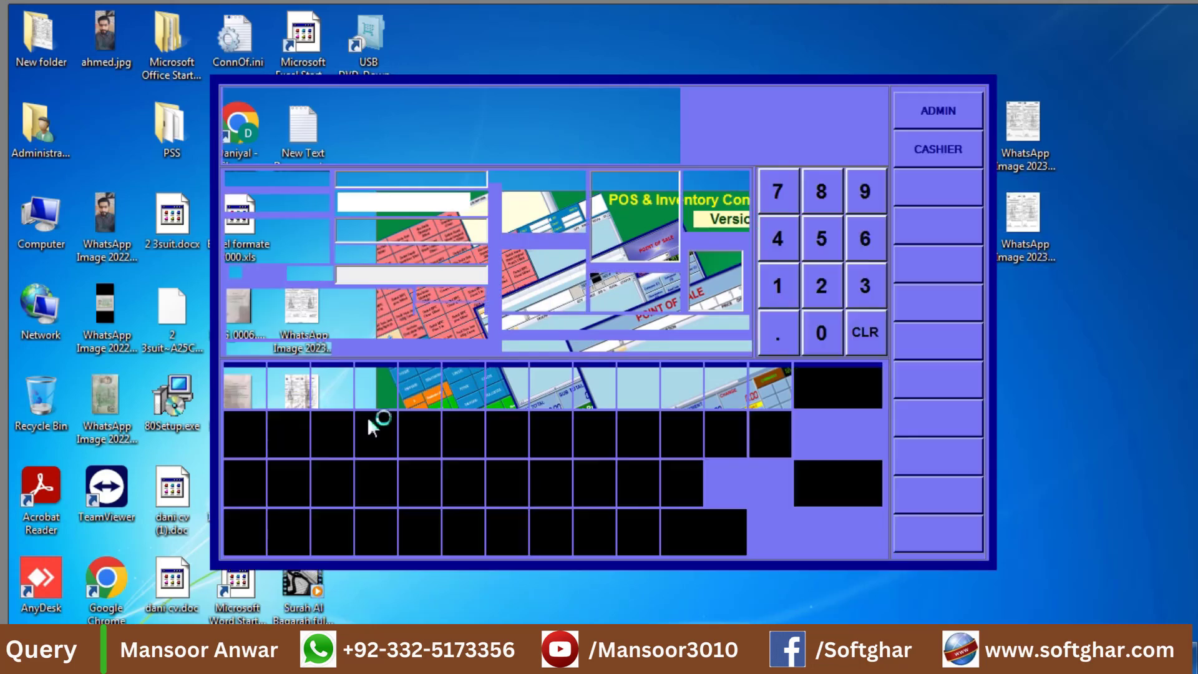
{"action": "left_click", "coordinate": [934, 109]}
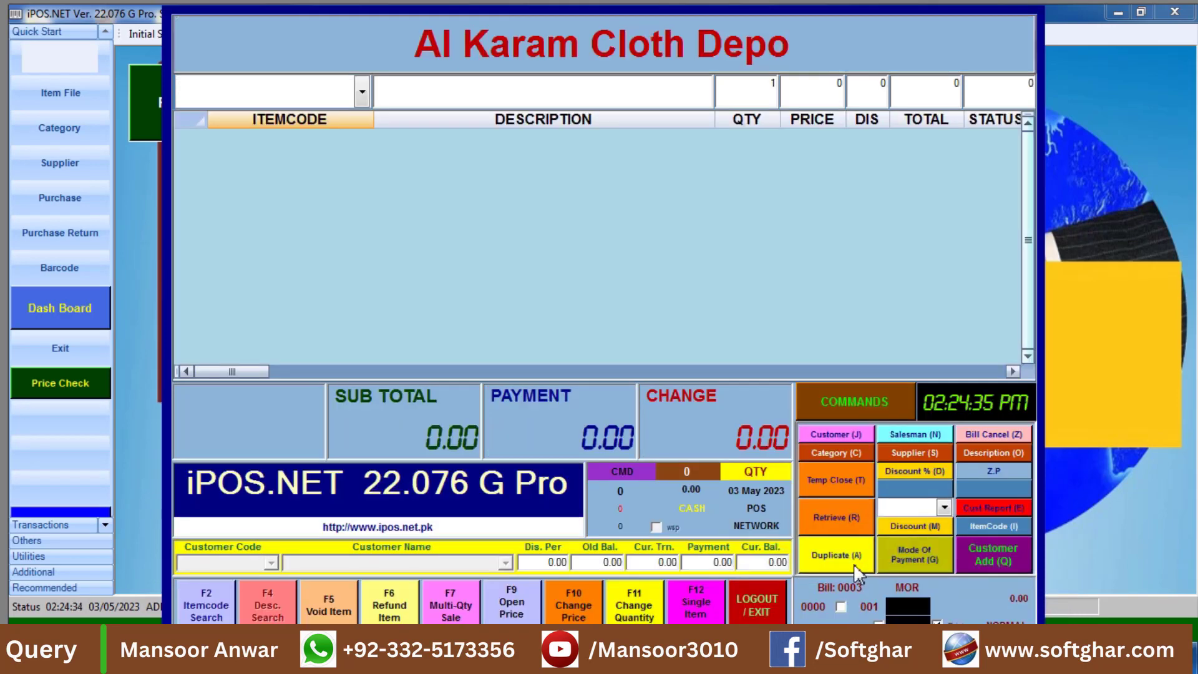
{"action": "left_click", "coordinate": [852, 558]}
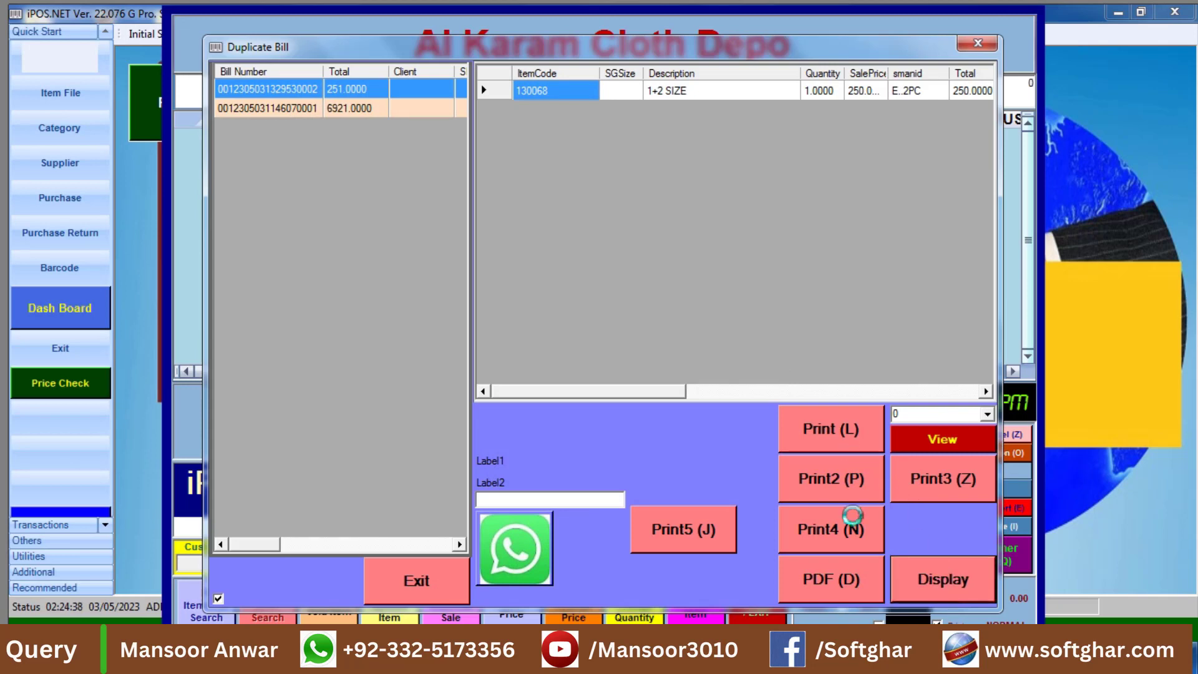
Preview the duplicate receipt for the 251.00 bill with its FBR invoice number, then log out.
{"action": "left_click", "coordinate": [851, 525]}
{"action": "left_click", "coordinate": [690, 445]}
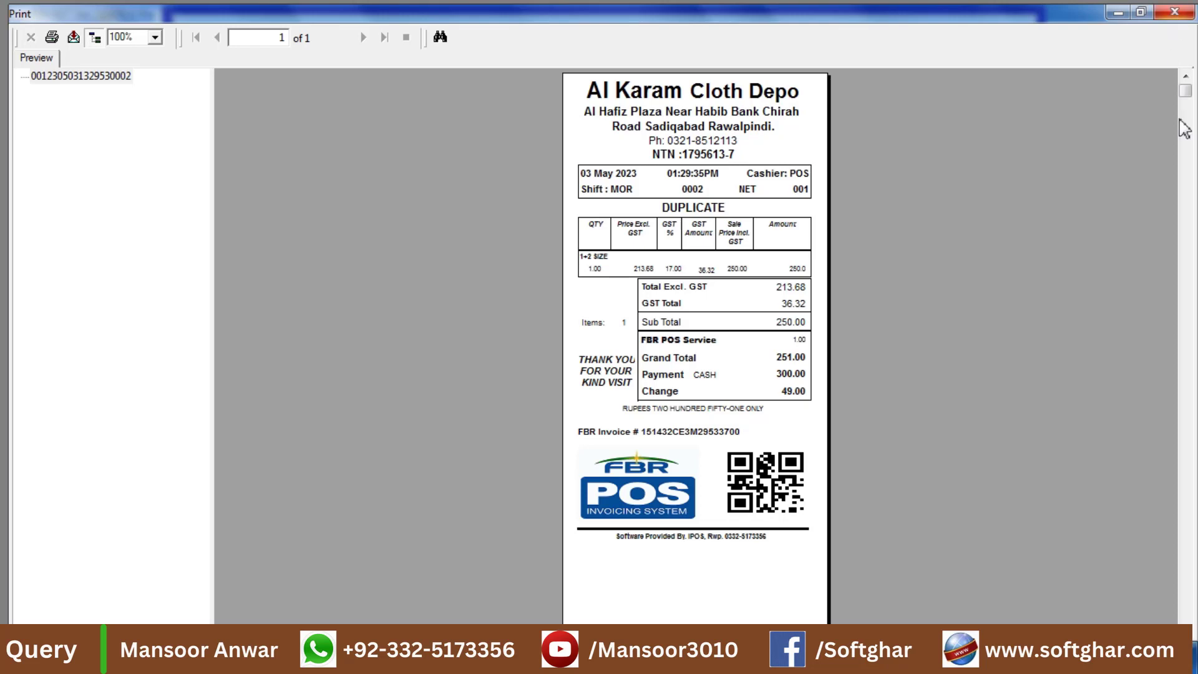
{"action": "left_click", "coordinate": [1175, 12]}
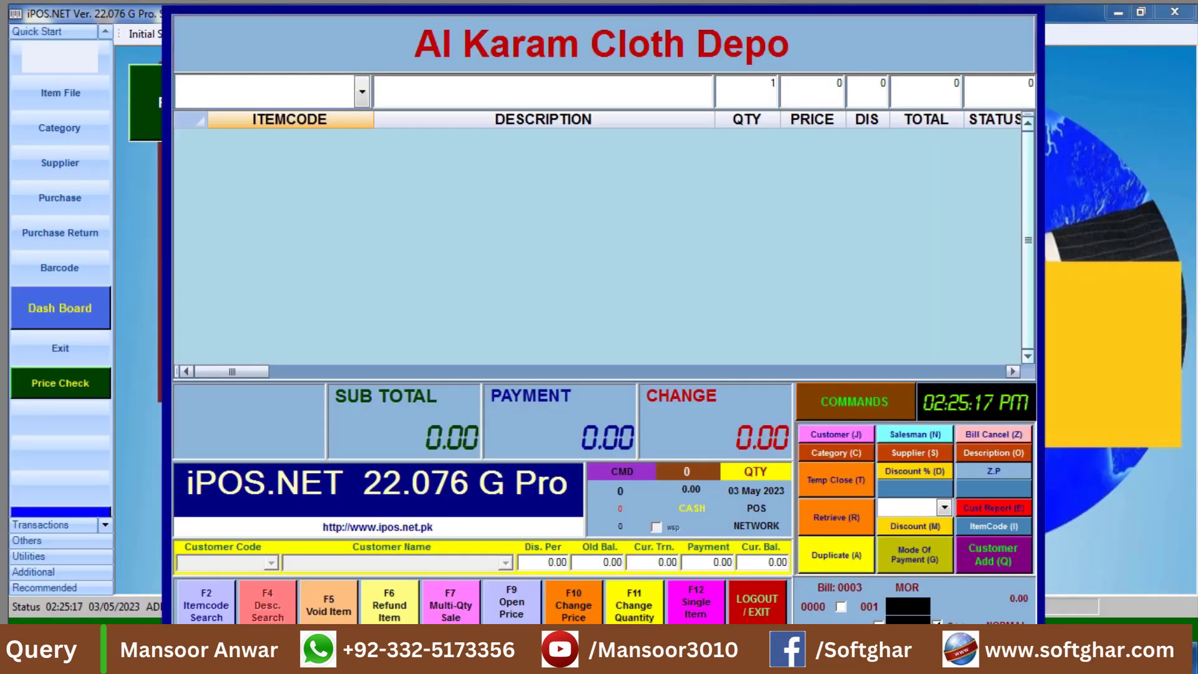
{"action": "left_click", "coordinate": [757, 616]}
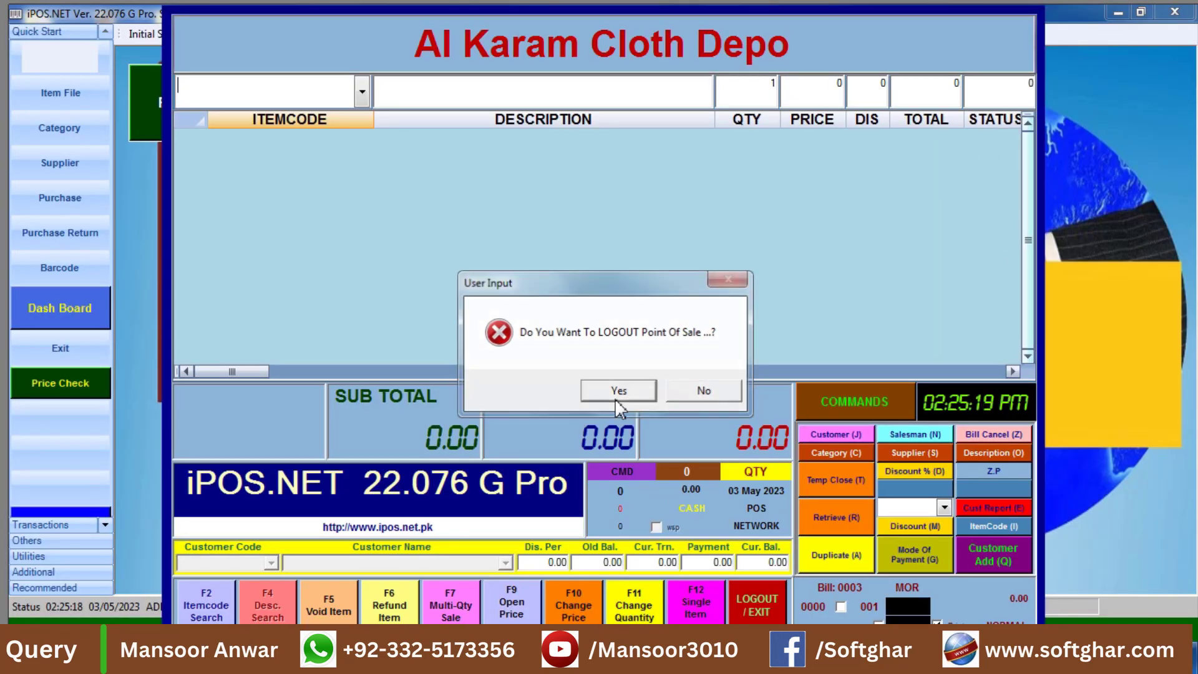
{"action": "left_click", "coordinate": [616, 398]}
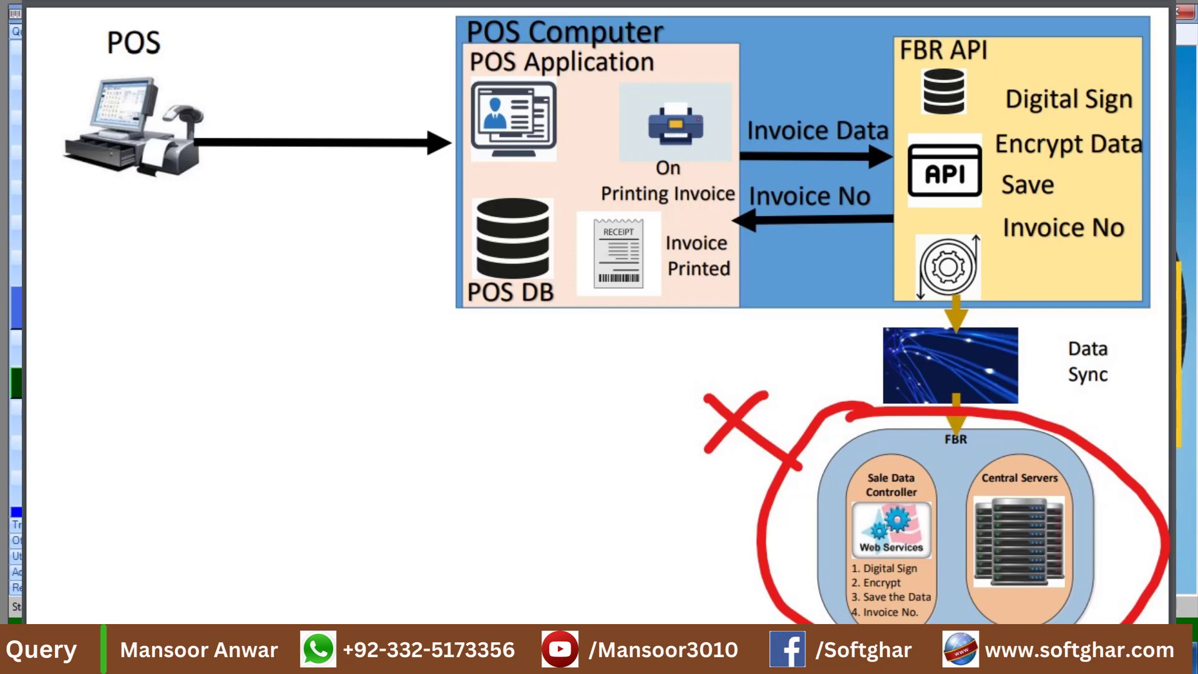
Close the POS program to return to the Windows desktop.
{"action": "left_click", "coordinate": [1179, 13]}
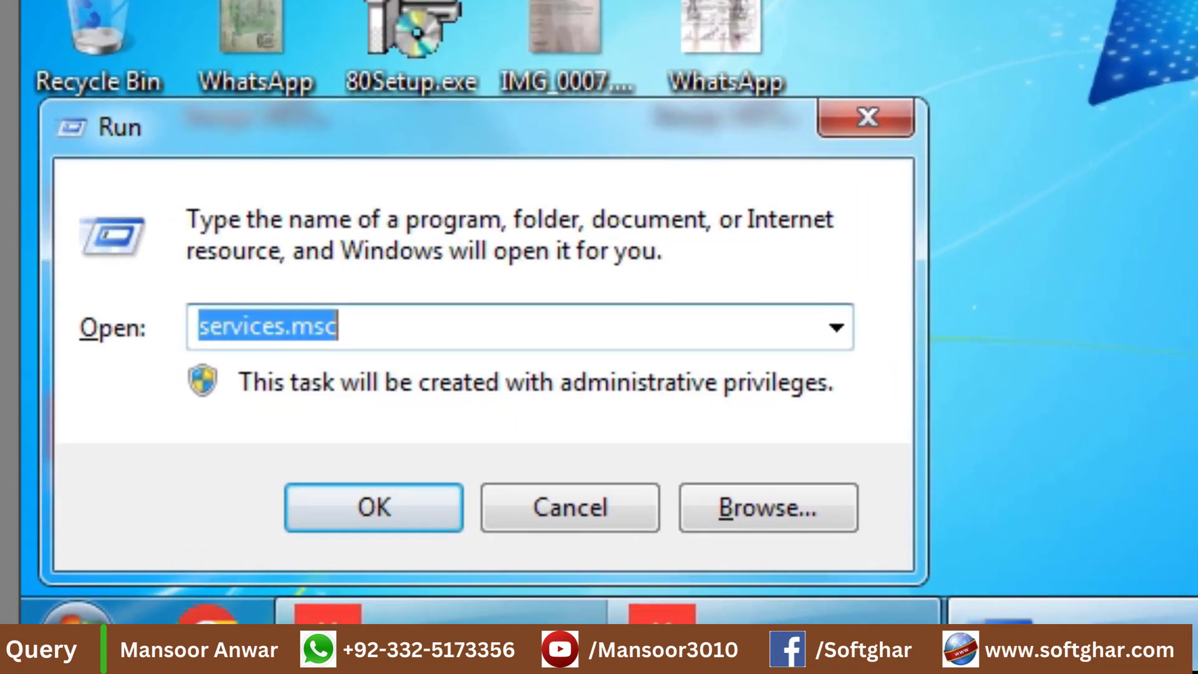
Uninstall PRAL IMS from Programs and Features (appwiz.cpl) and close the programs list.
{"action": "type", "text": "appwiz"}
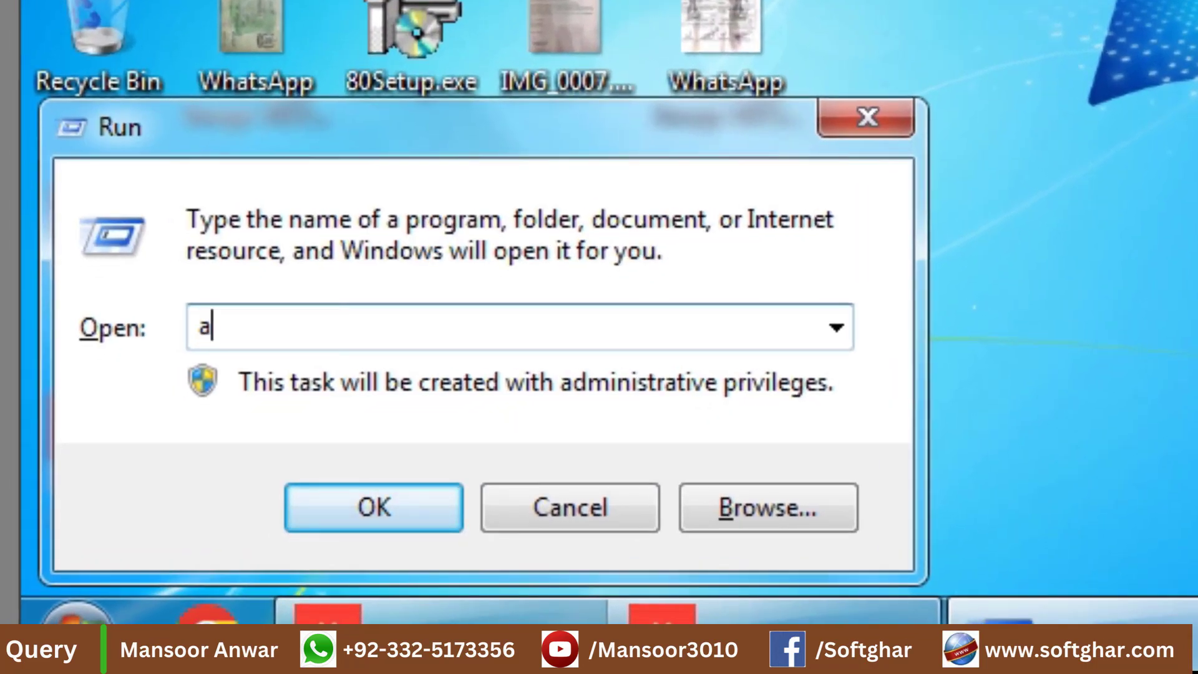
{"action": "type", "text": ".cpl"}
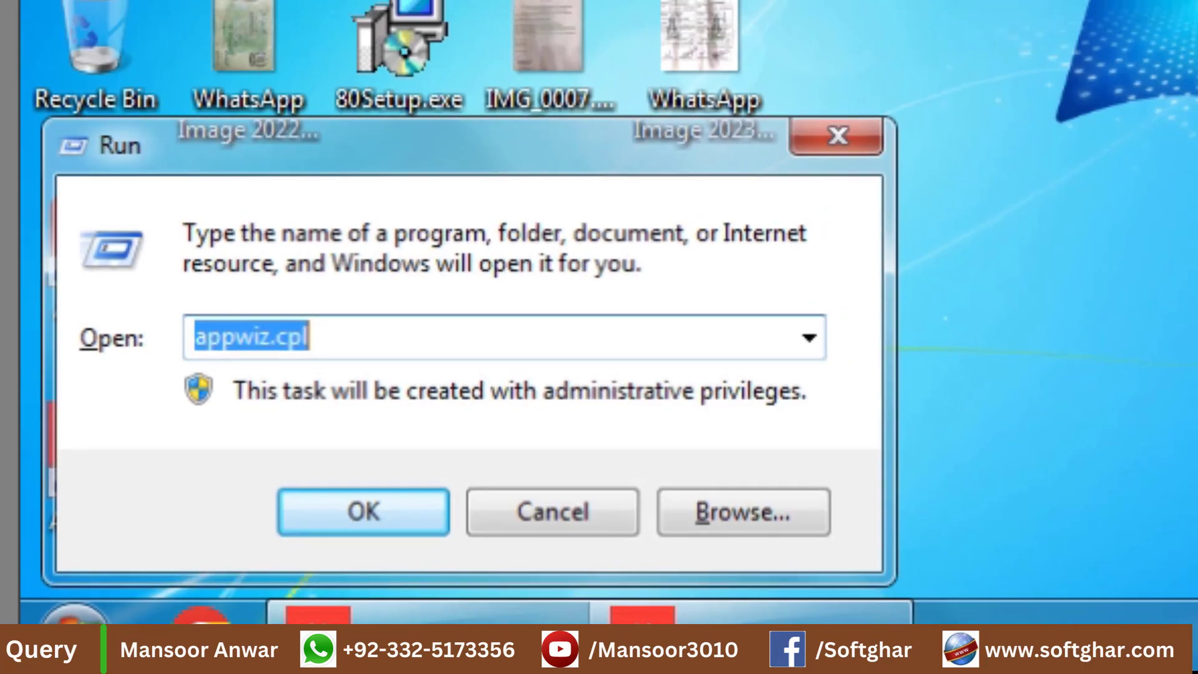
{"action": "key", "text": "Return"}
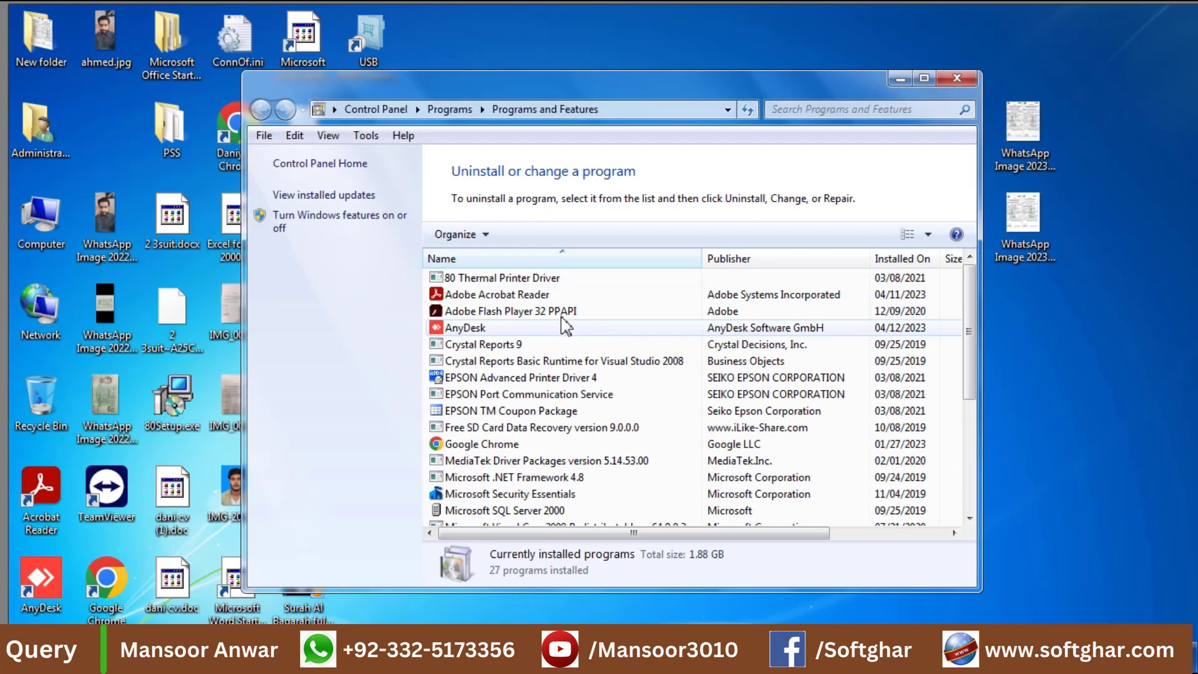
{"action": "left_click", "coordinate": [513, 379]}
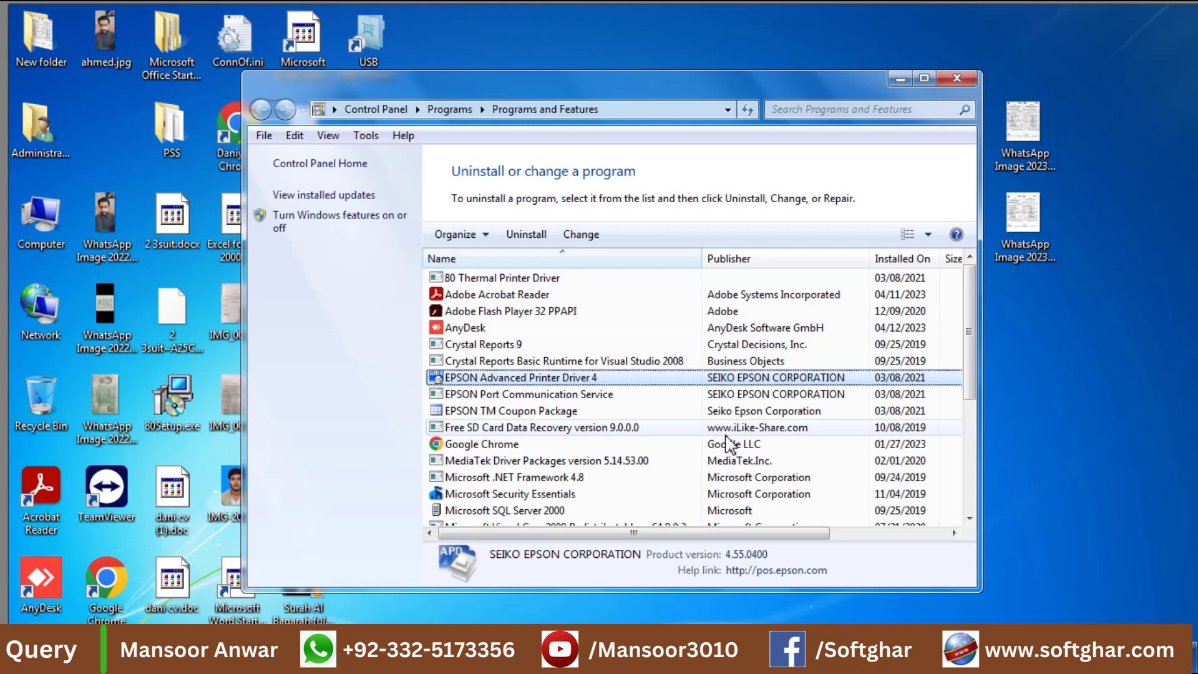
{"action": "scroll", "coordinate": [727, 444], "scroll_direction": "down", "scroll_amount": 4}
{"action": "left_click", "coordinate": [728, 461]}
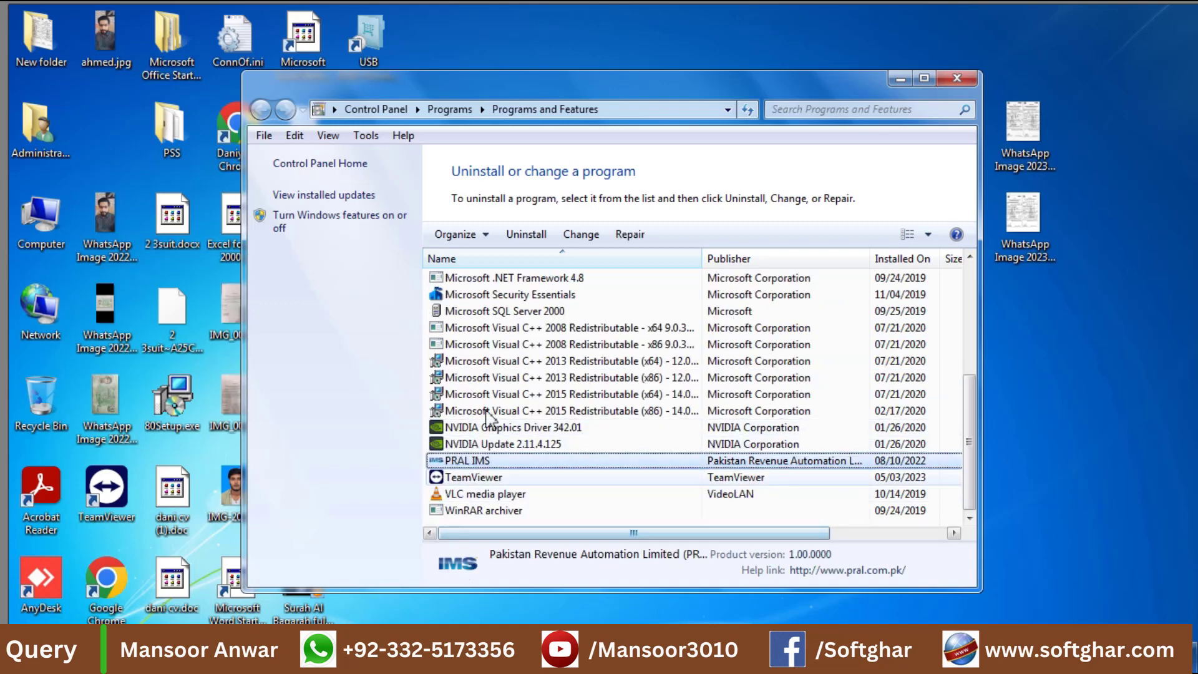
{"action": "left_click", "coordinate": [511, 237]}
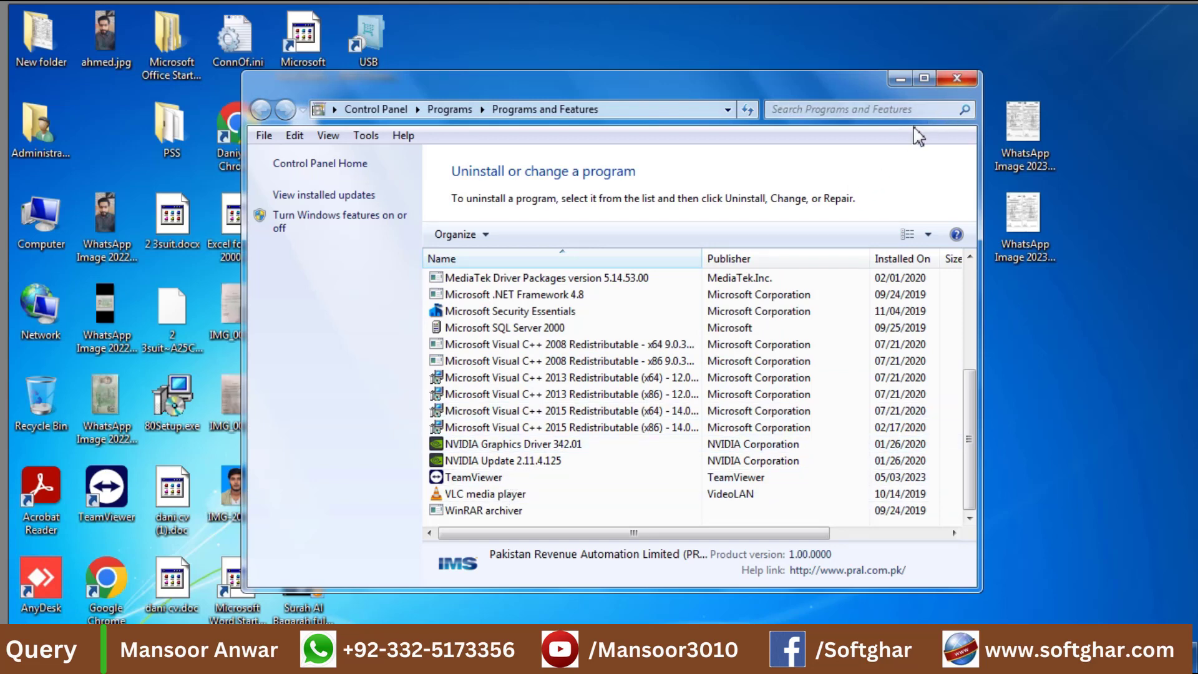
{"action": "left_click", "coordinate": [957, 78]}
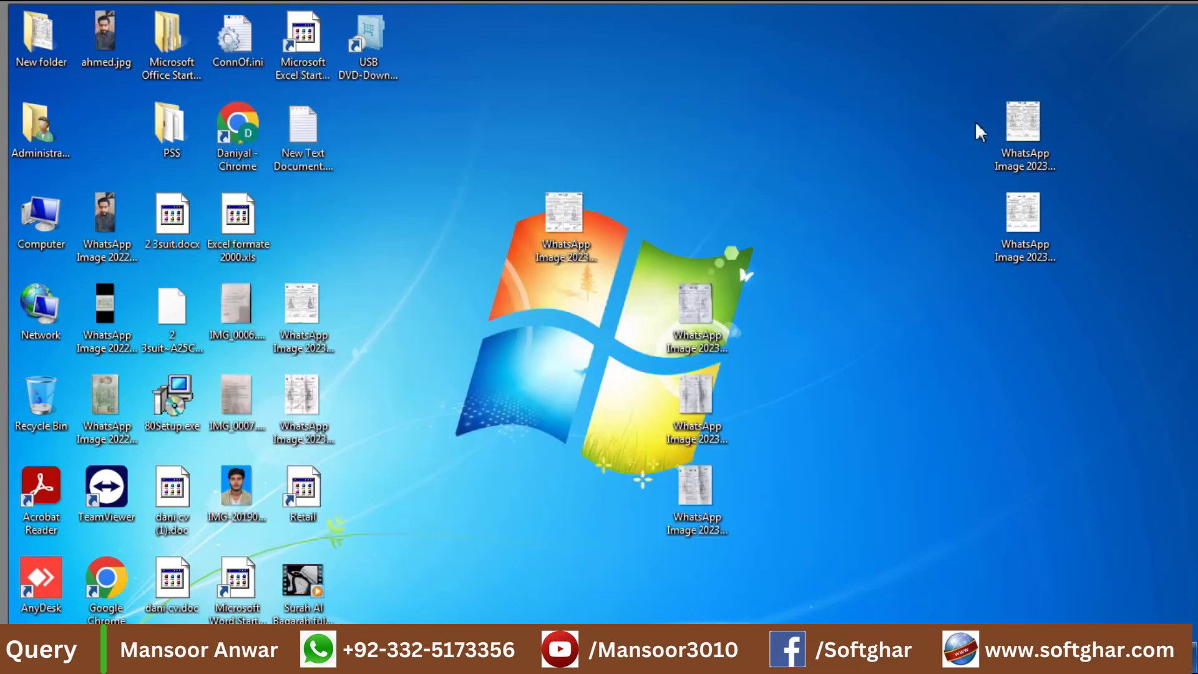
Launch services.msc from the Run box using its autocomplete suggestion.
{"action": "key", "text": "super+r"}
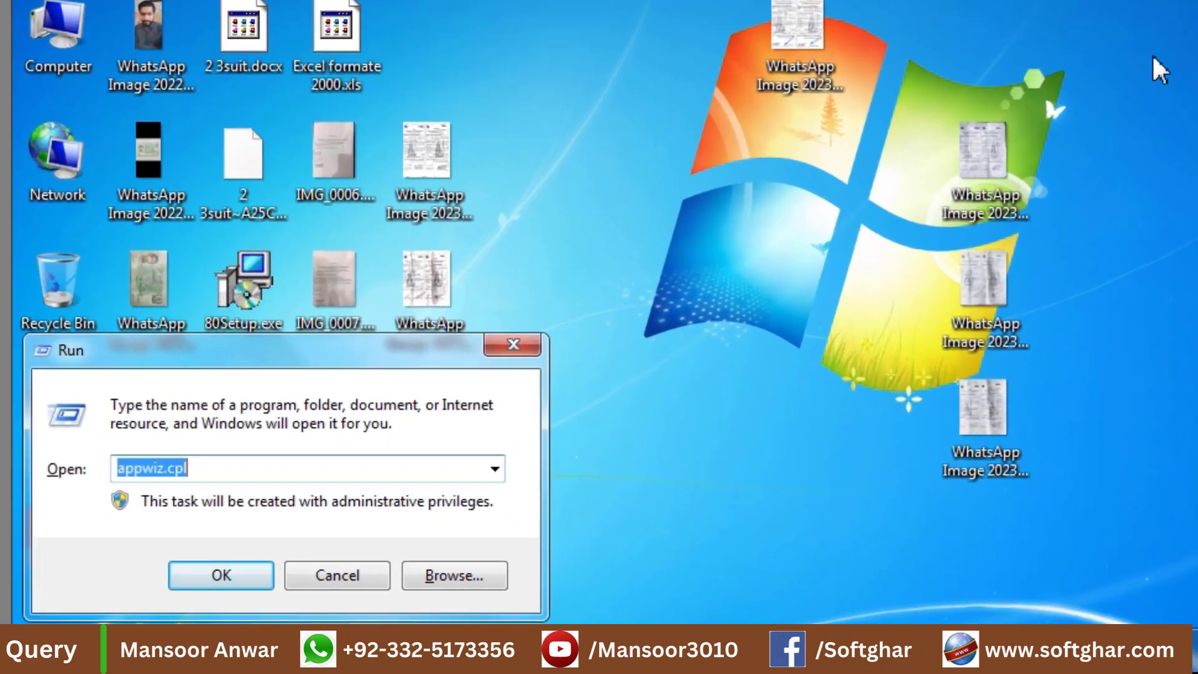
{"action": "type", "text": "ser"}
{"action": "key", "text": "Down"}
{"action": "key", "text": "Return"}
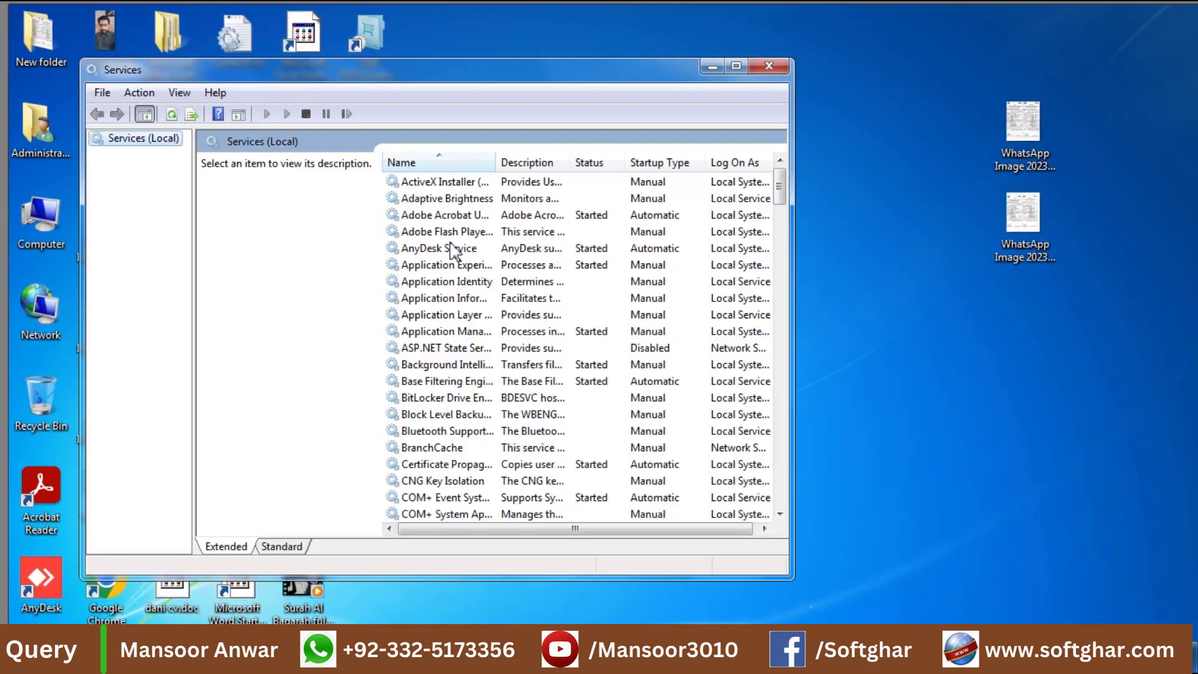
{"action": "left_click", "coordinate": [454, 232]}
{"action": "key", "text": "f"}
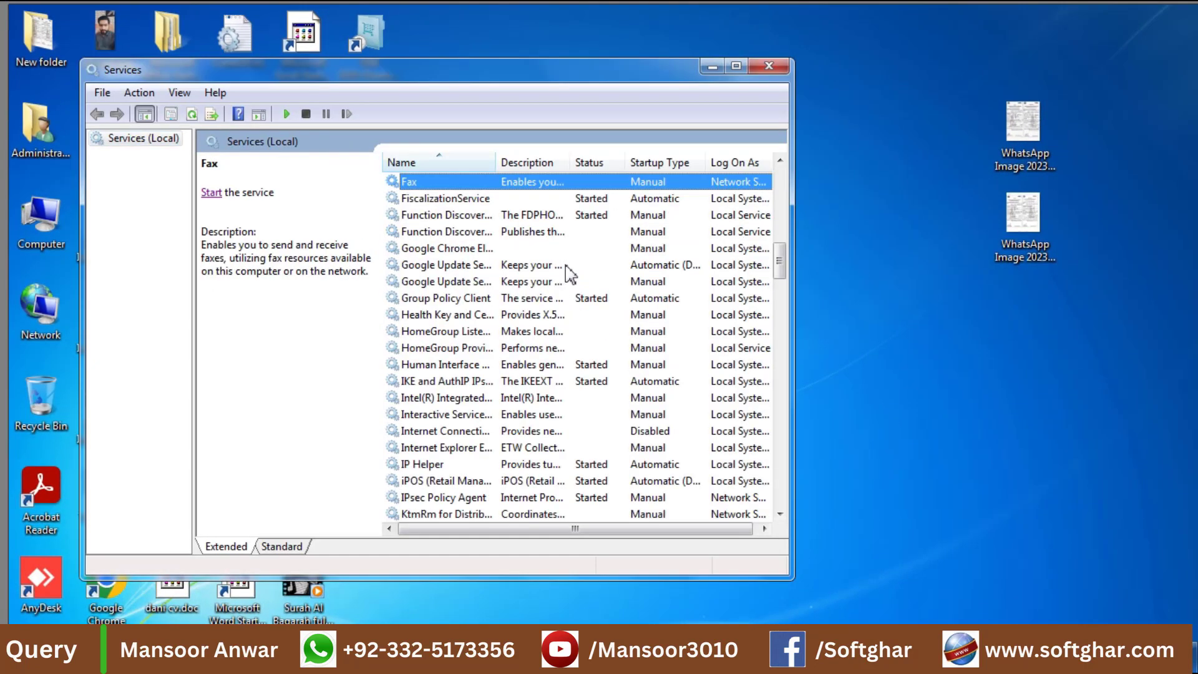
{"action": "left_click", "coordinate": [455, 200]}
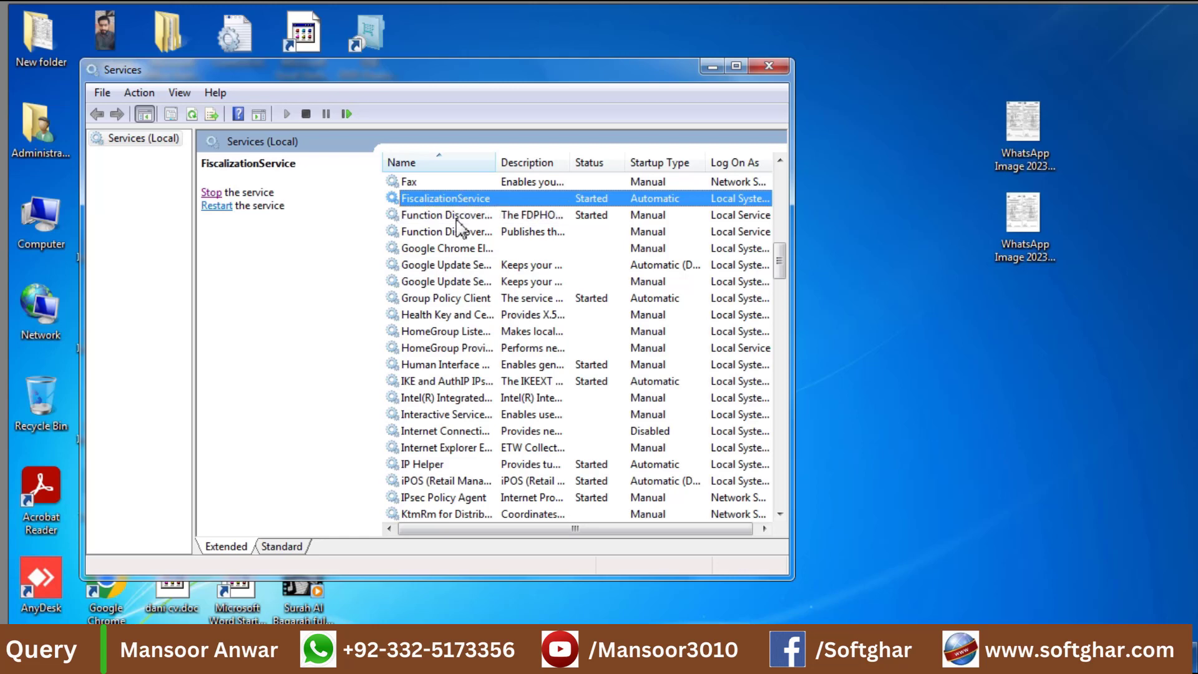
{"action": "left_click", "coordinate": [457, 217]}
{"action": "left_click", "coordinate": [459, 203]}
{"action": "type", "text": "ser"}
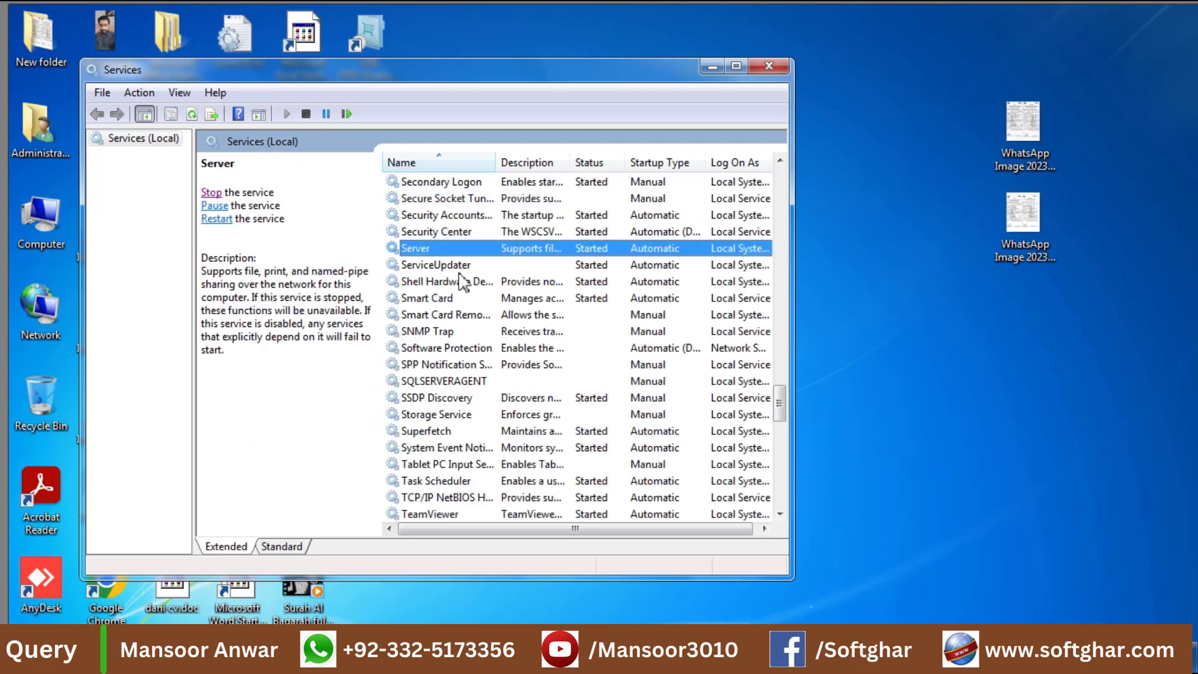
{"action": "type", "text": "vi"}
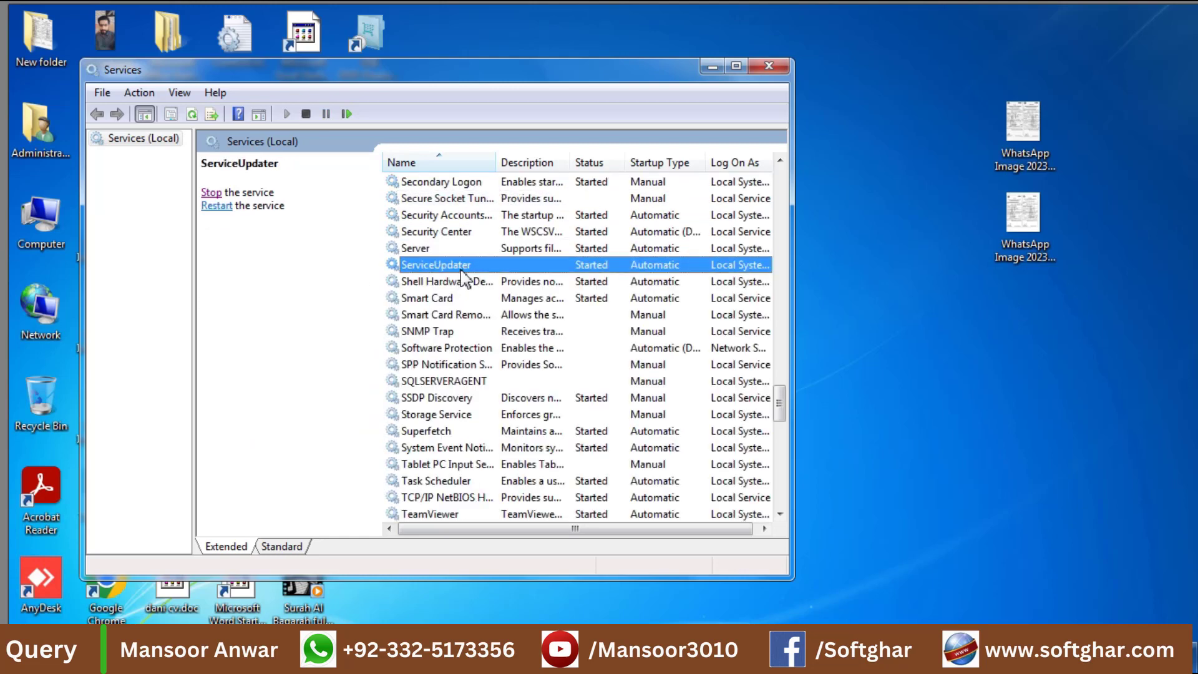
{"action": "left_click", "coordinate": [779, 66]}
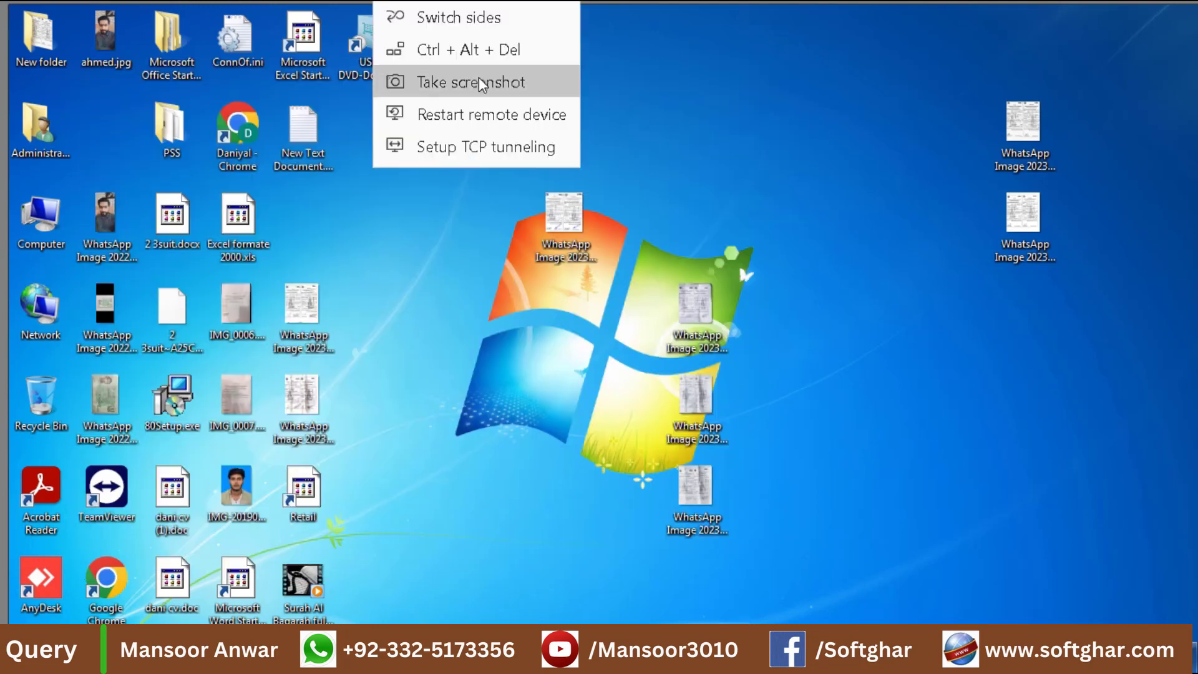
Restart the computer and reopen the Services console afterward.
{"action": "left_click", "coordinate": [493, 115]}
{"action": "left_click", "coordinate": [602, 327]}
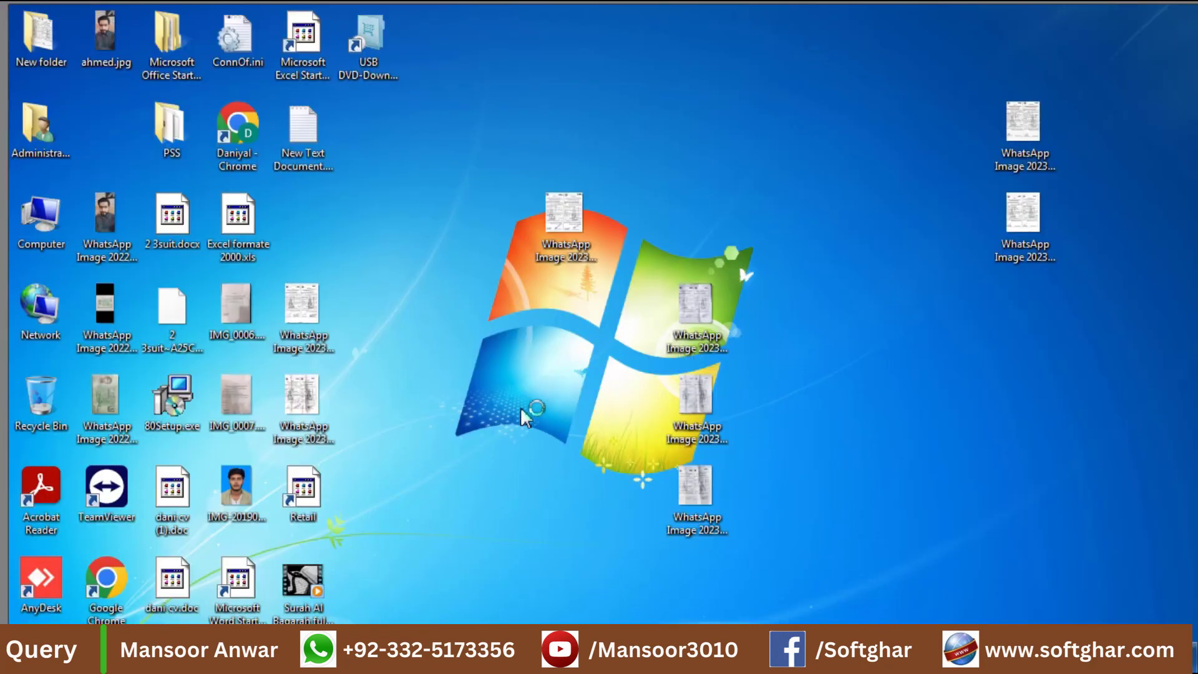
{"action": "key", "text": "super+r"}
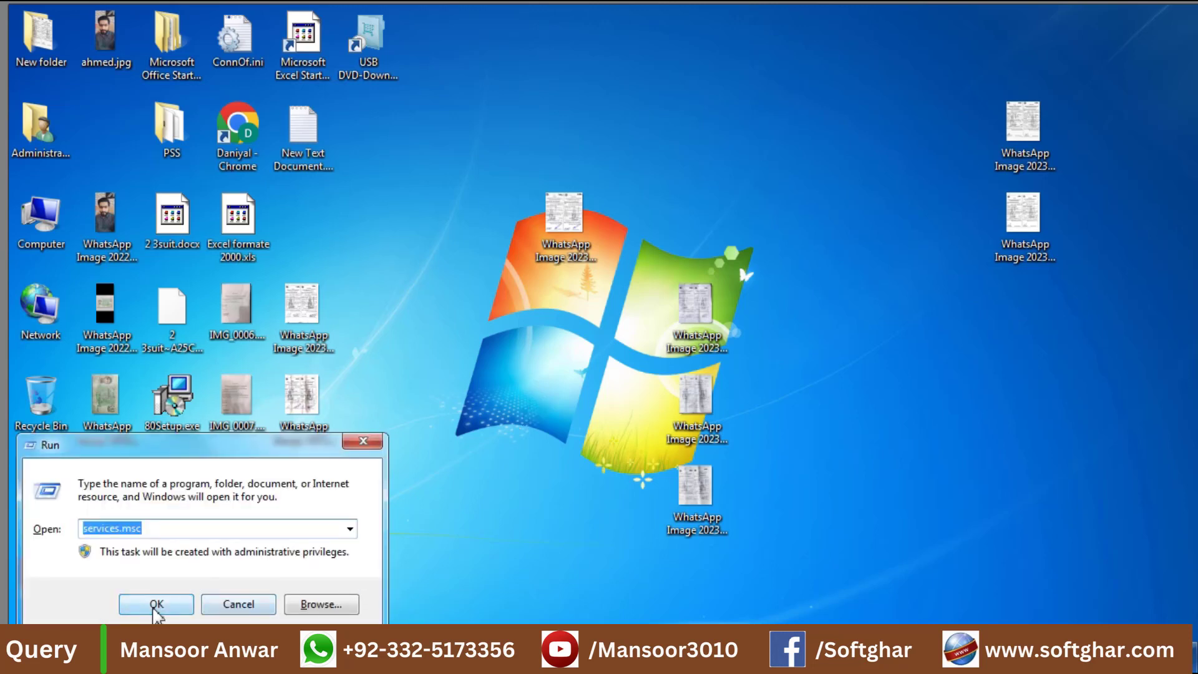
{"action": "left_click", "coordinate": [156, 606]}
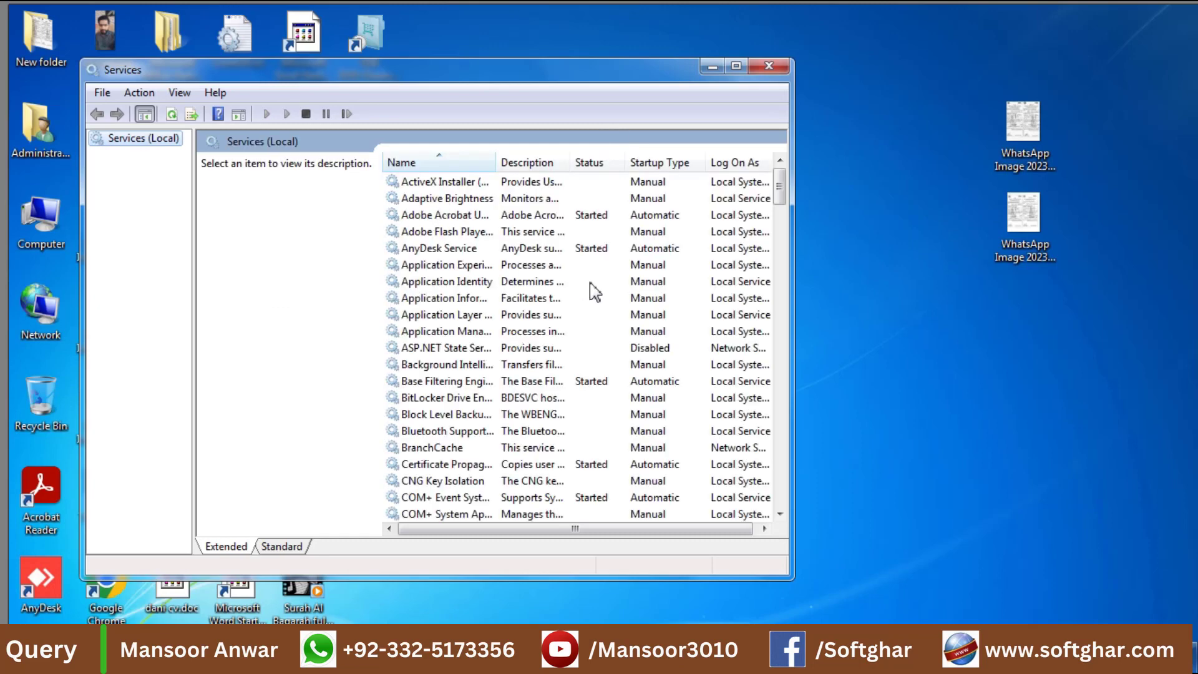
Stop the ServiceUpdater service.
{"action": "key", "text": "f"}
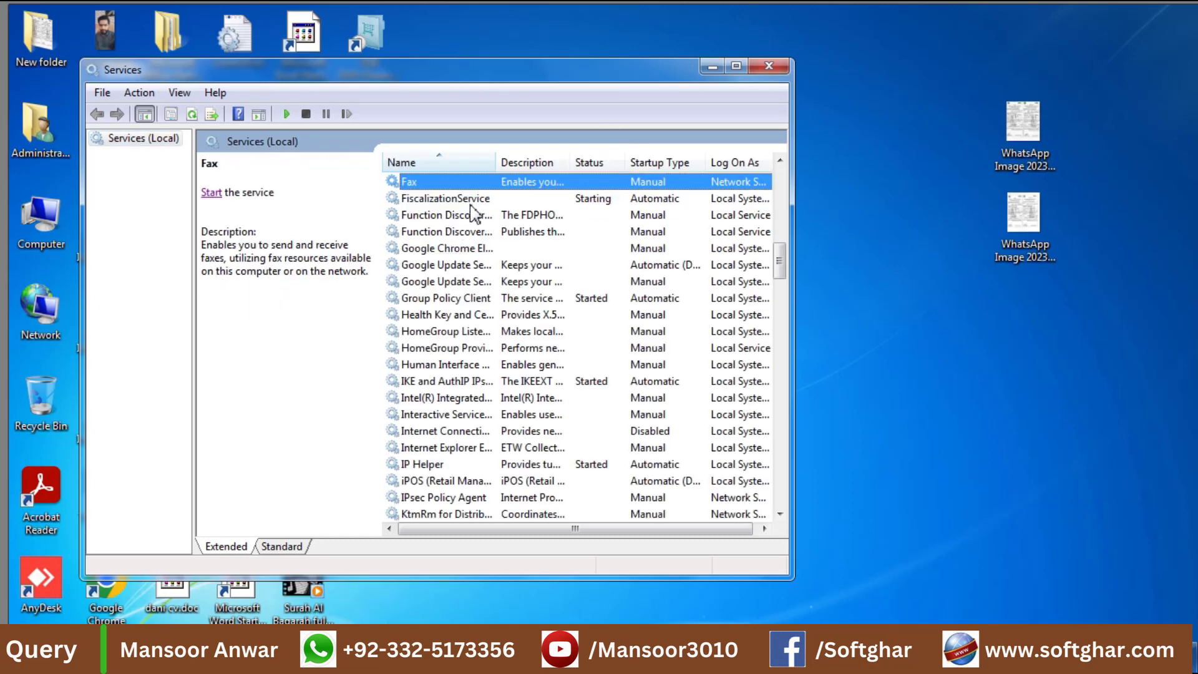
{"action": "type", "text": "fser"}
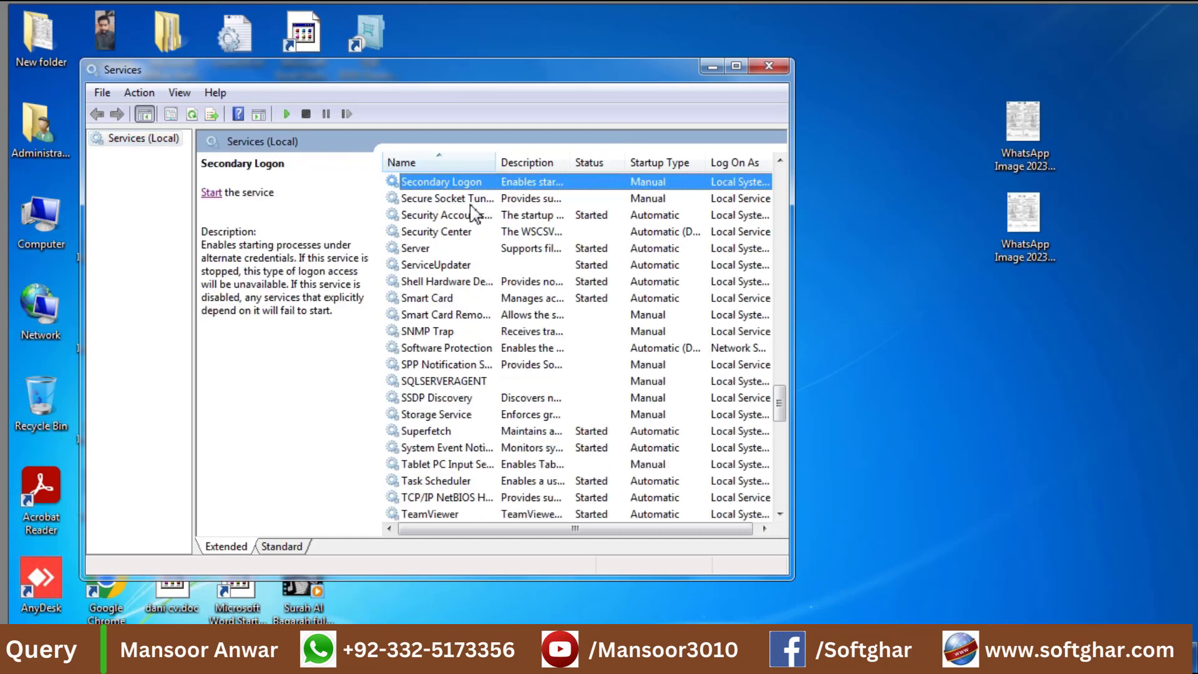
{"action": "left_click", "coordinate": [441, 270]}
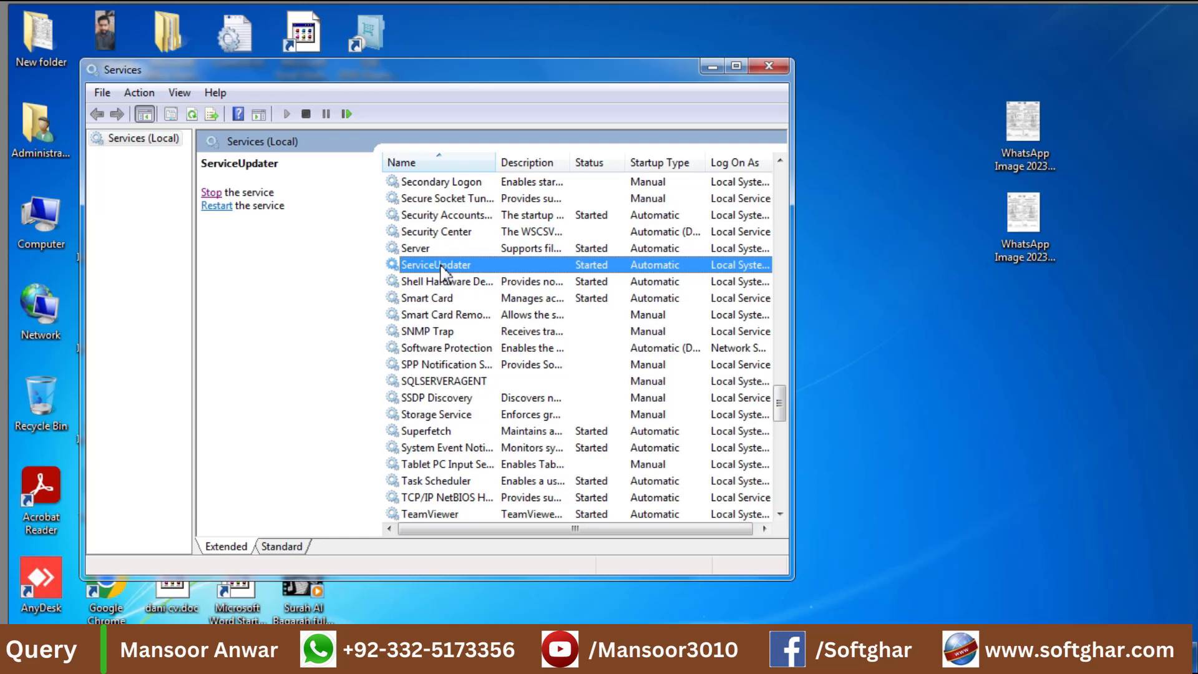
{"action": "left_click", "coordinate": [214, 194]}
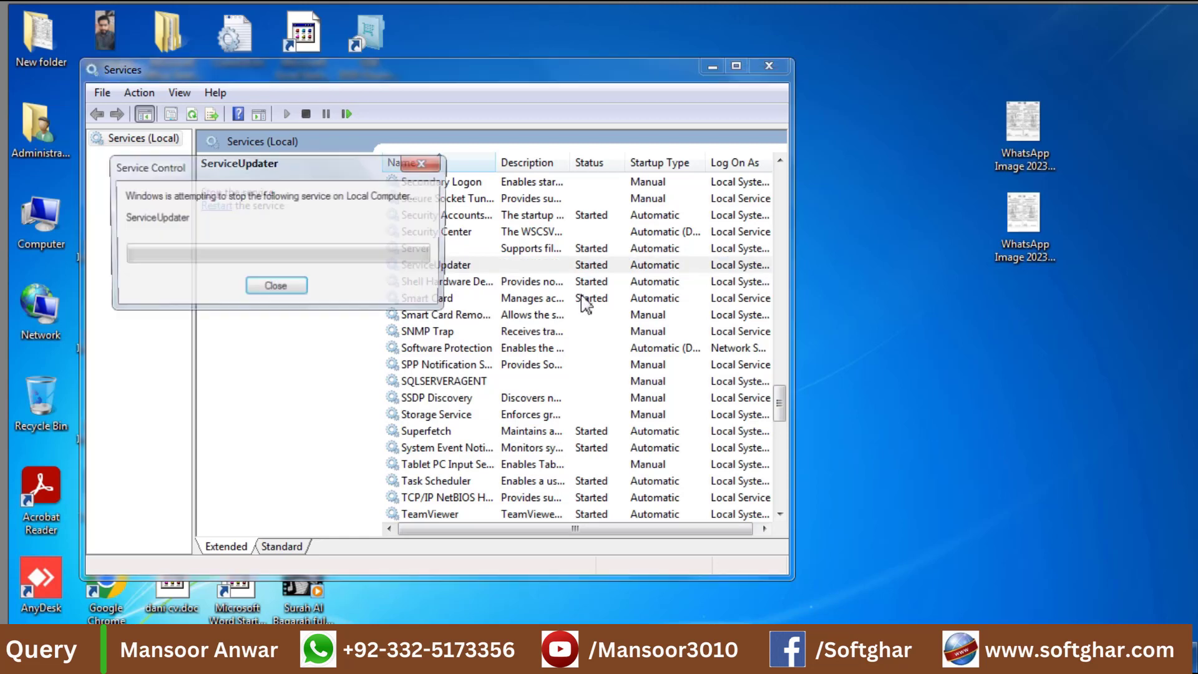
Stop FiscalizationService from its properties and minimize the Services window.
{"action": "left_click", "coordinate": [436, 198]}
{"action": "key", "text": "f"}
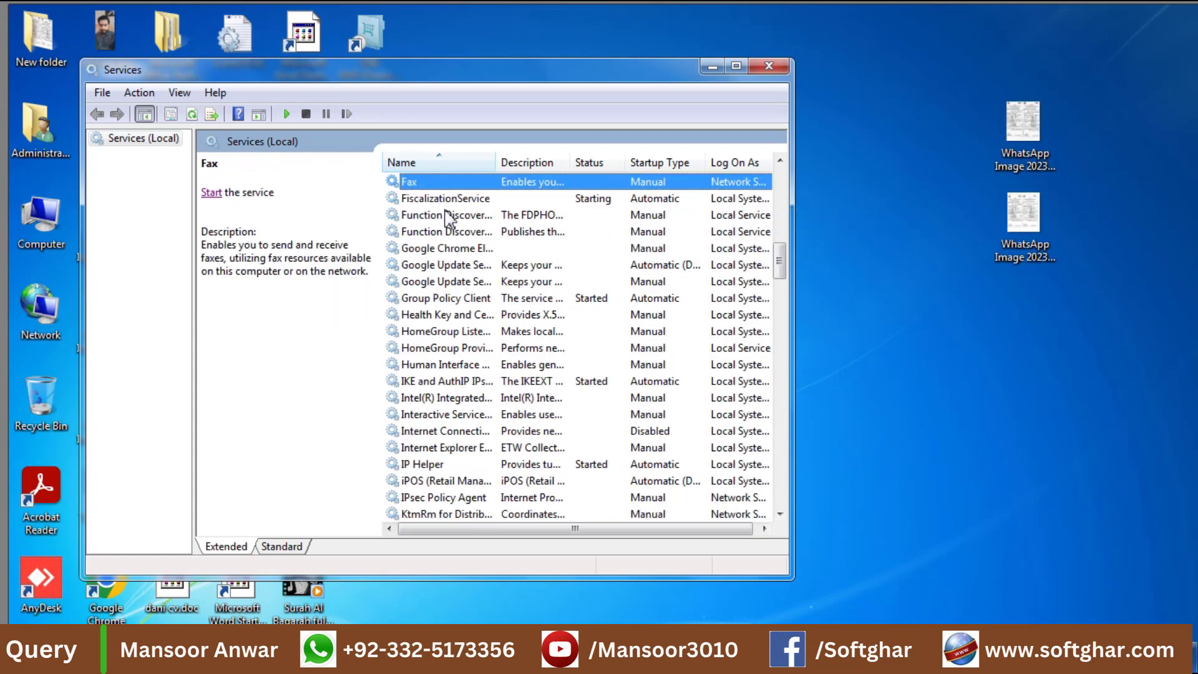
{"action": "double_click", "coordinate": [452, 199]}
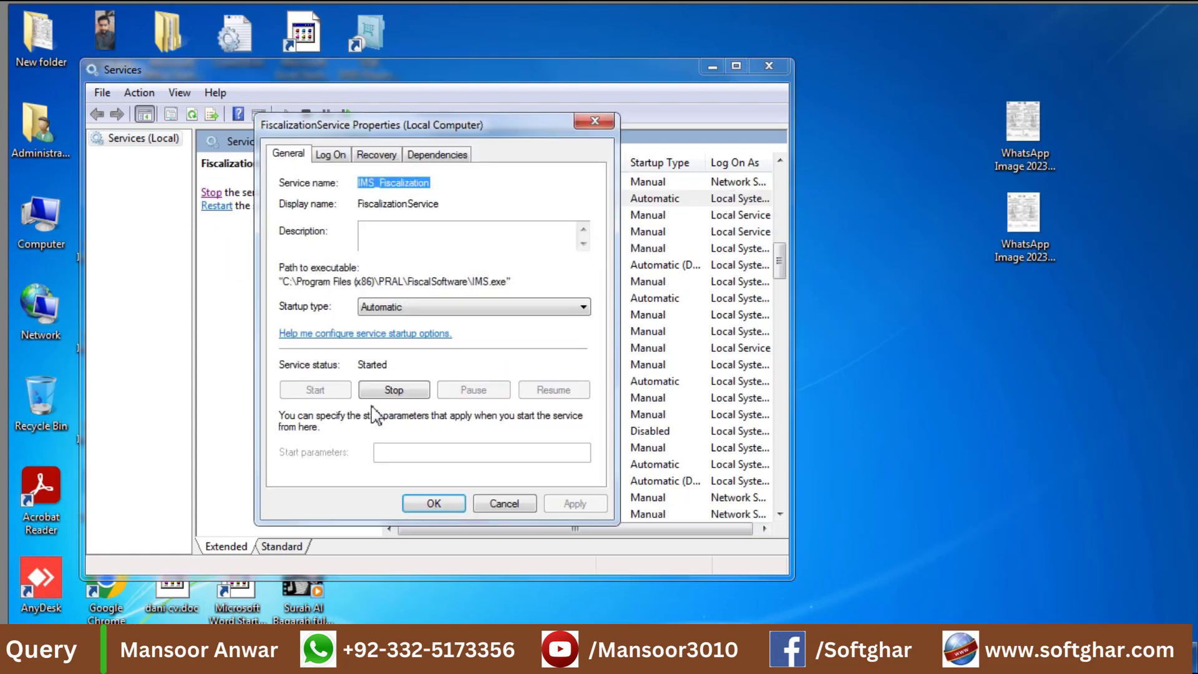
{"action": "left_click", "coordinate": [402, 391]}
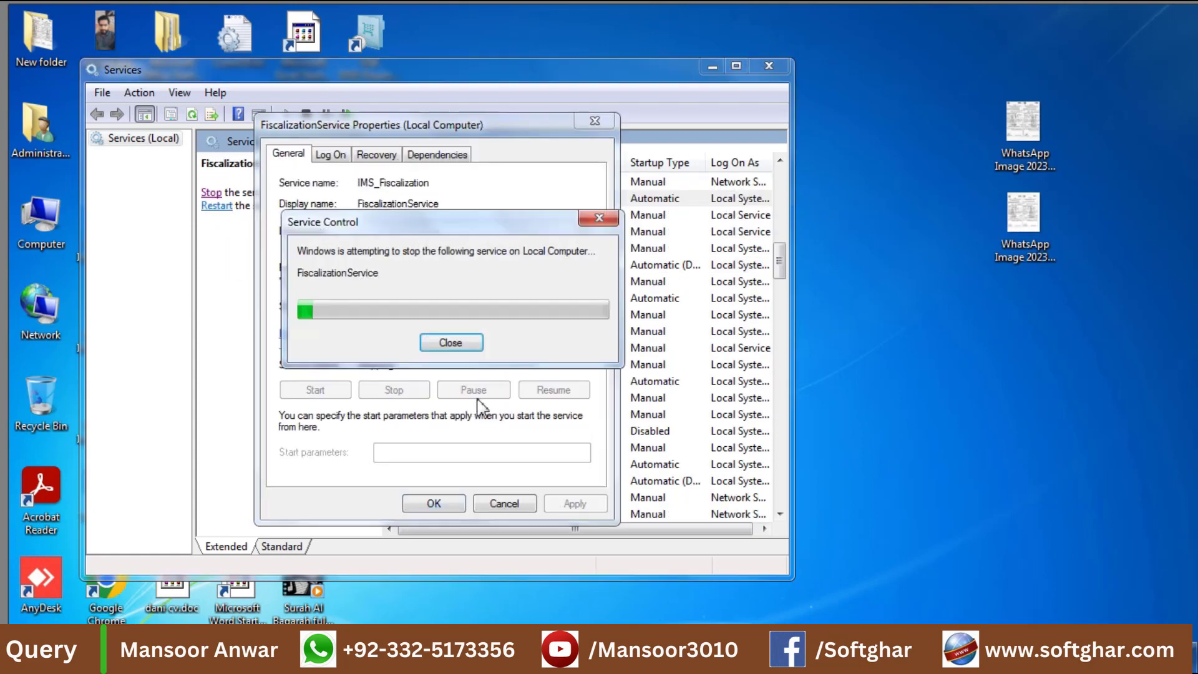
{"action": "left_click", "coordinate": [435, 504]}
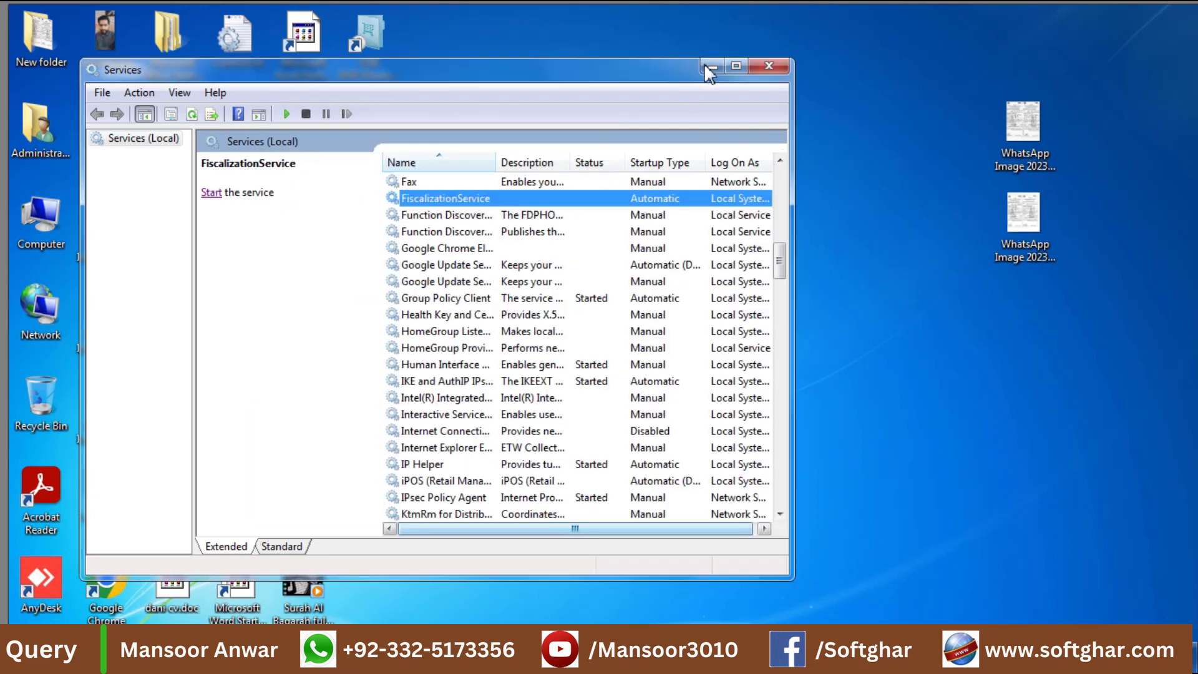
{"action": "left_click", "coordinate": [710, 69]}
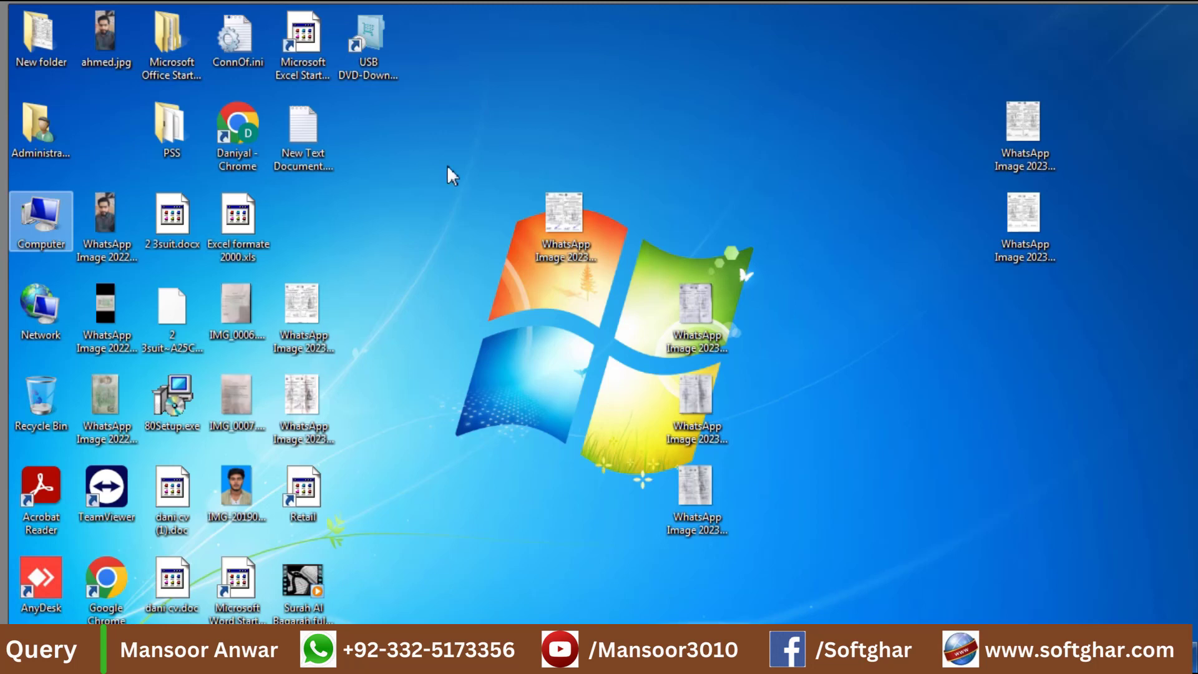
Permanently delete the PRAL folder from C:\Program Files (x86), then launch Google Chrome.
{"action": "key", "text": "super+e"}
{"action": "left_click", "coordinate": [548, 237]}
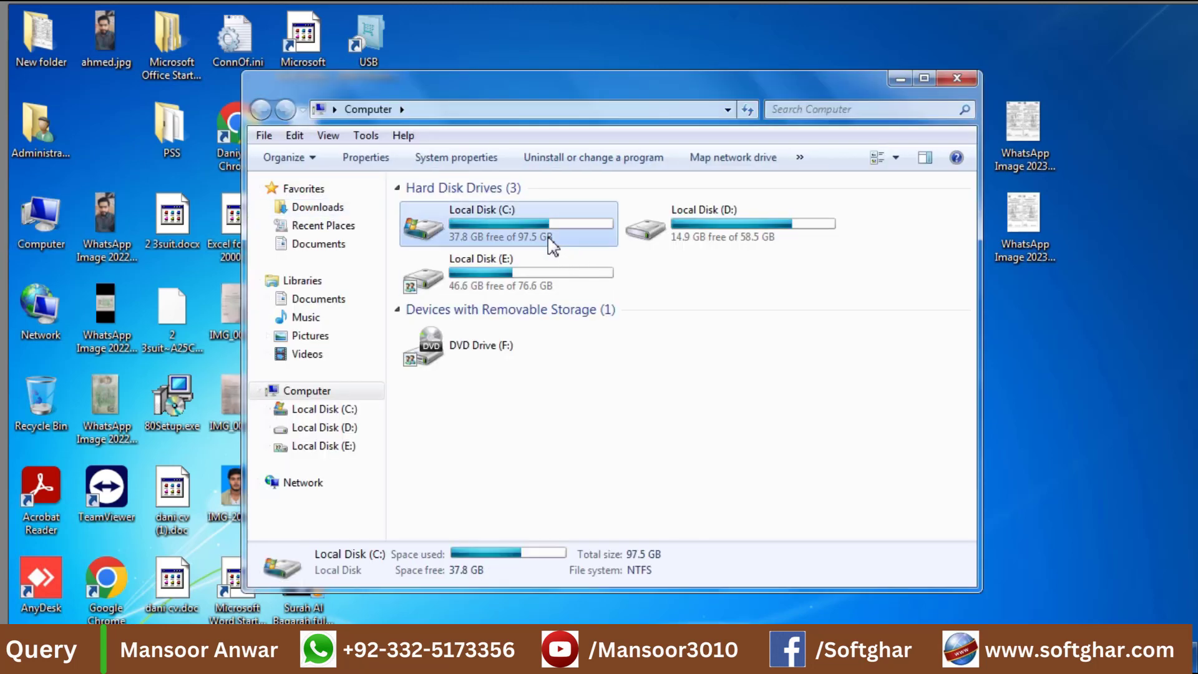
{"action": "double_click", "coordinate": [551, 245]}
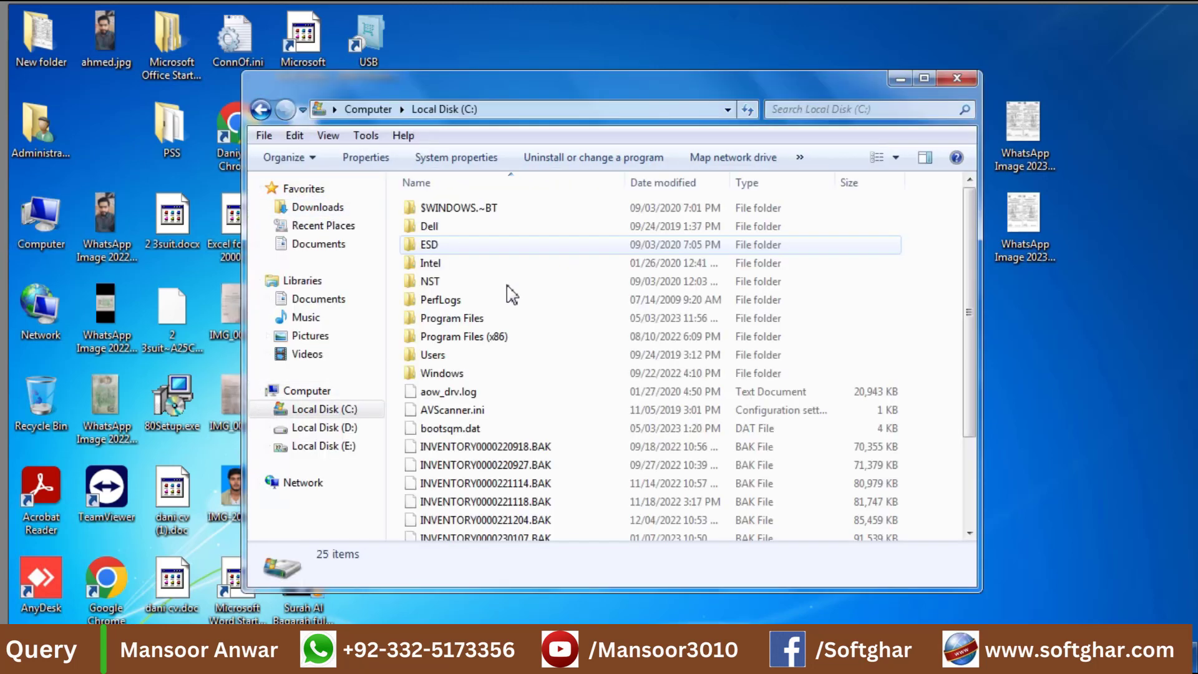
{"action": "double_click", "coordinate": [472, 340]}
{"action": "key", "text": "p"}
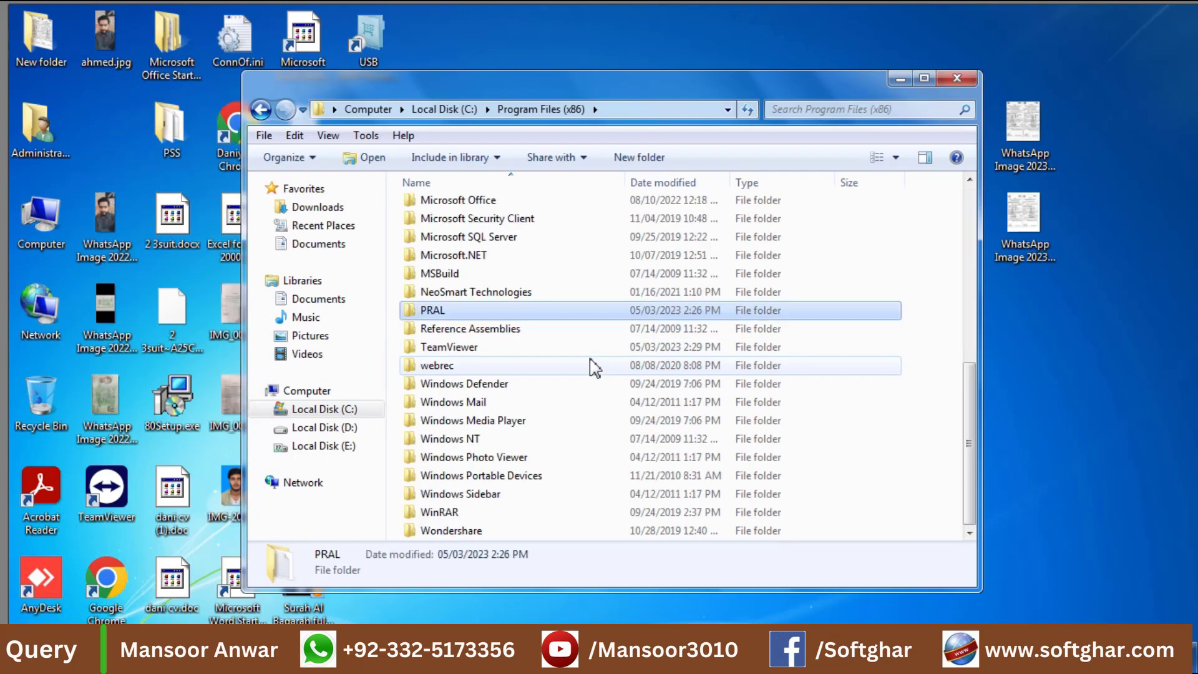
{"action": "key", "text": "shift+Delete"}
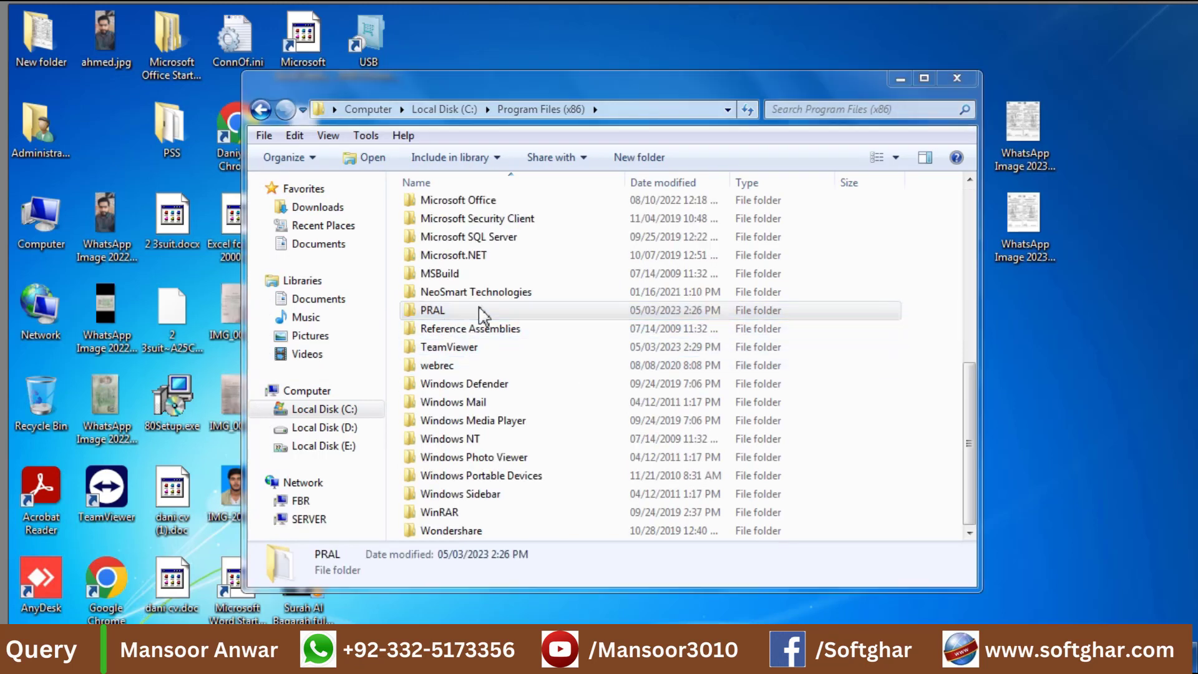
{"action": "left_click", "coordinate": [671, 403]}
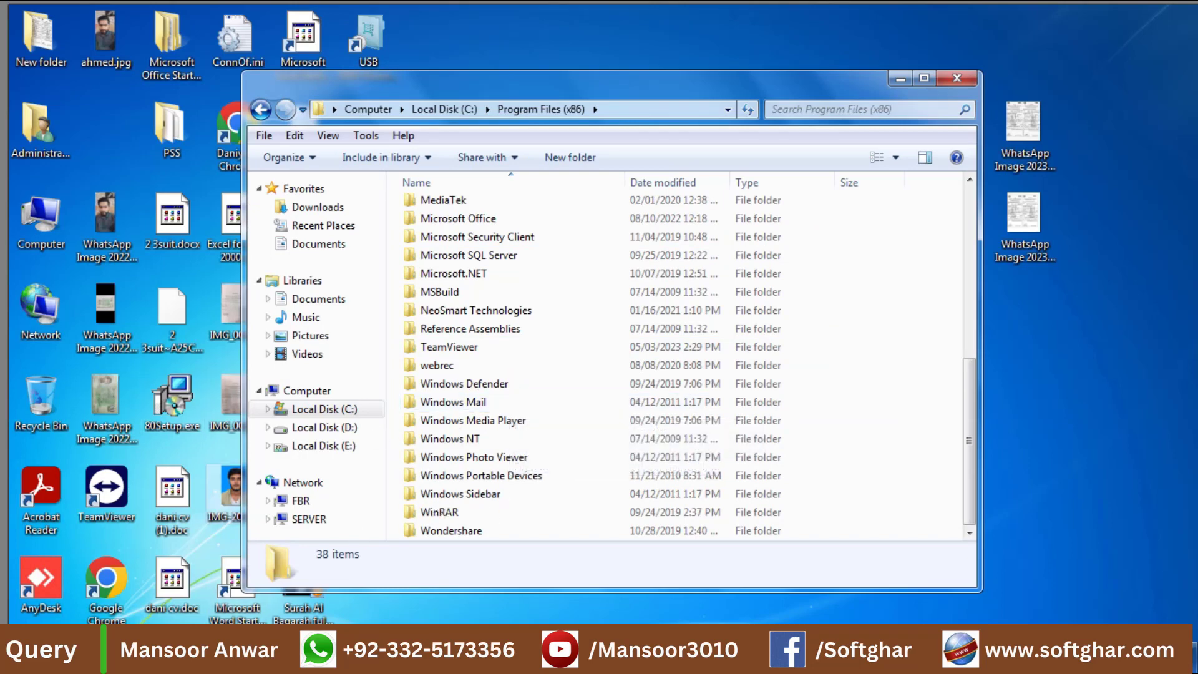
{"action": "double_click", "coordinate": [106, 581]}
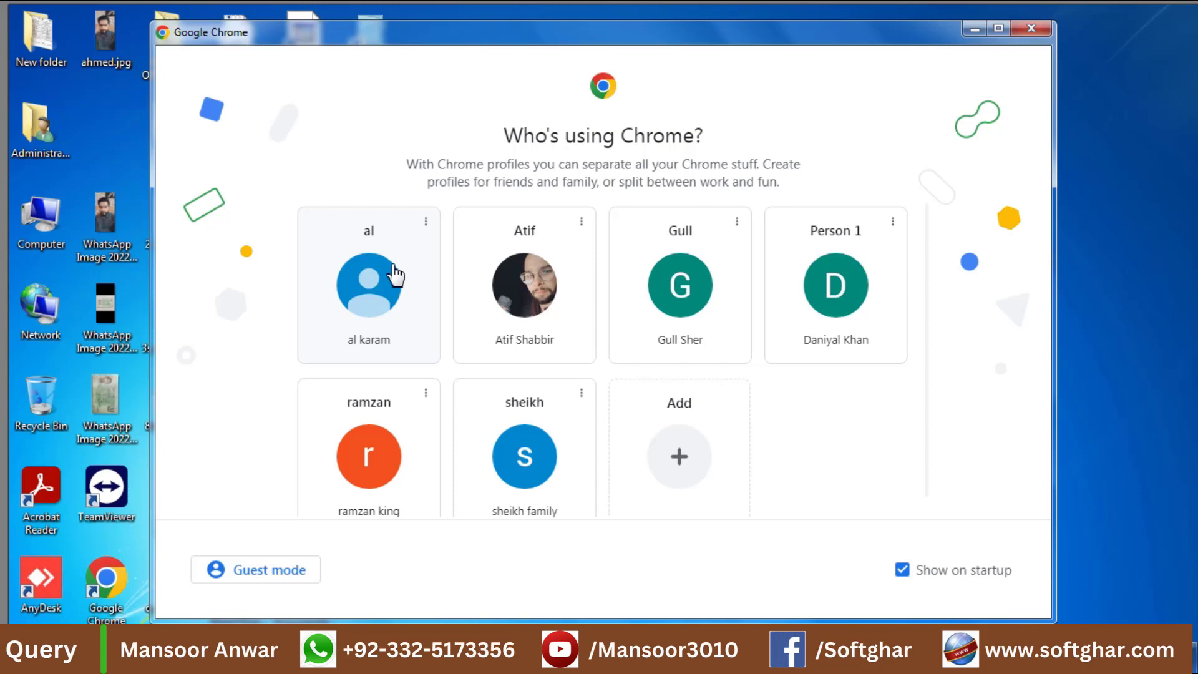
Load the FBRIMS.zip download address in Chrome, then check the network connection status.
{"action": "left_click", "coordinate": [394, 275]}
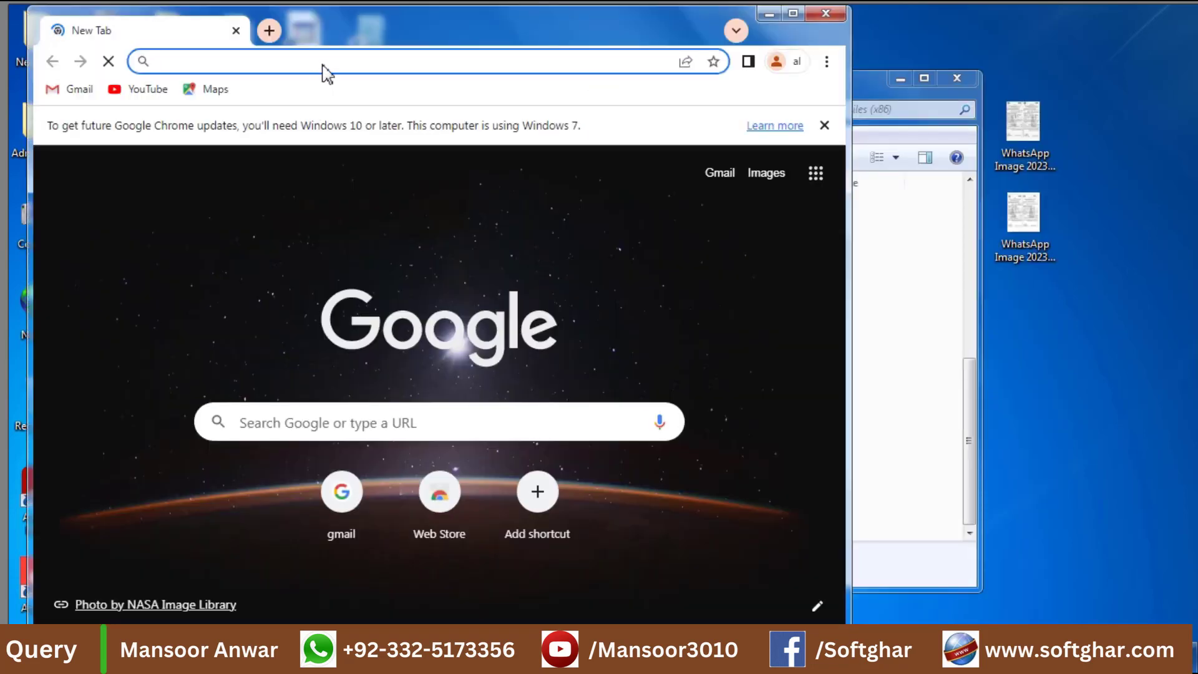
{"action": "type", "text": "http://download.fbr.gov.pk/IMS_Setup/FBRIMS.zip"}
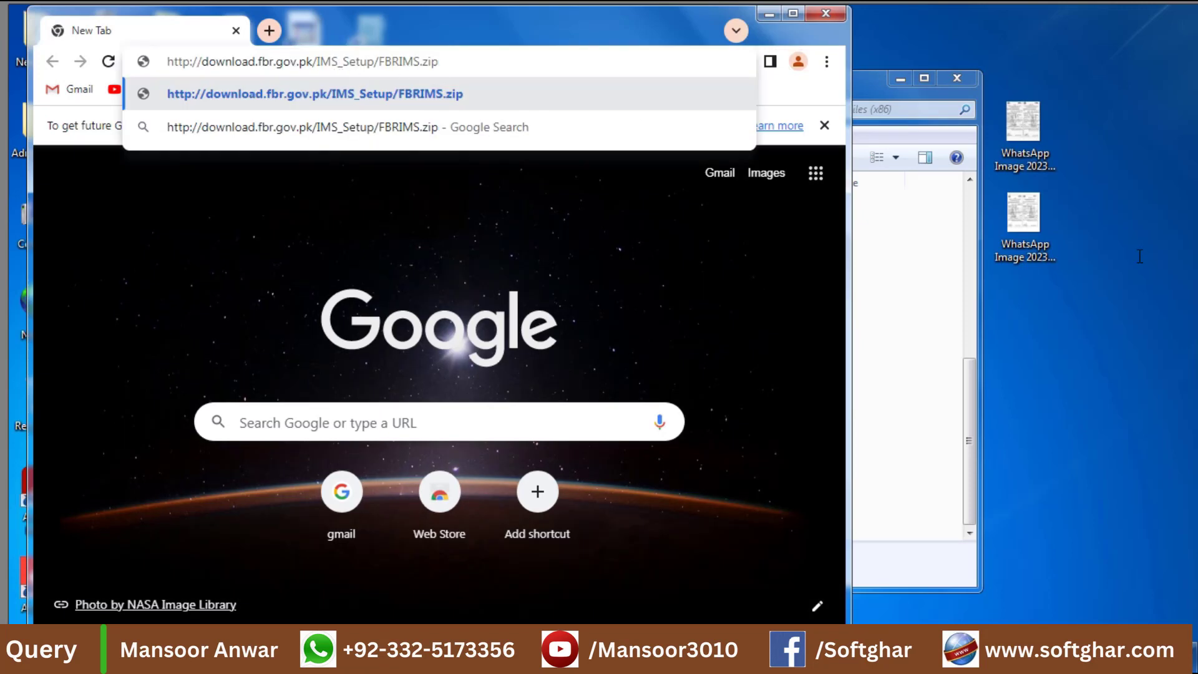
{"action": "key", "text": "Return"}
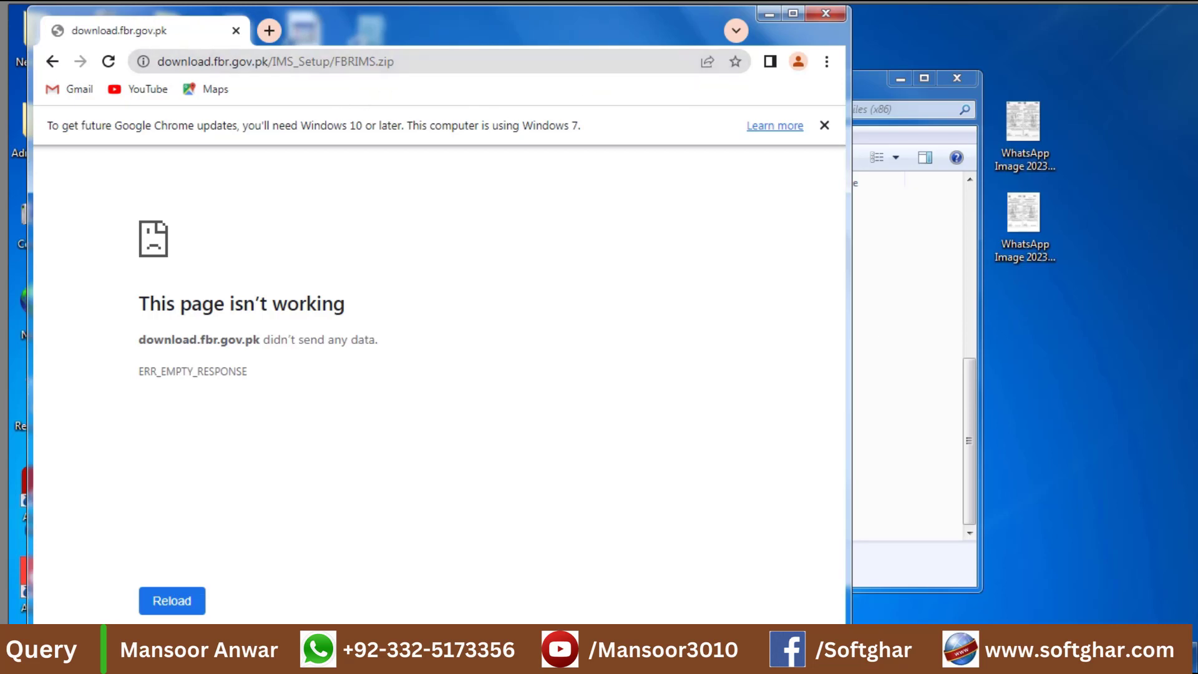
{"action": "left_click", "coordinate": [1081, 656]}
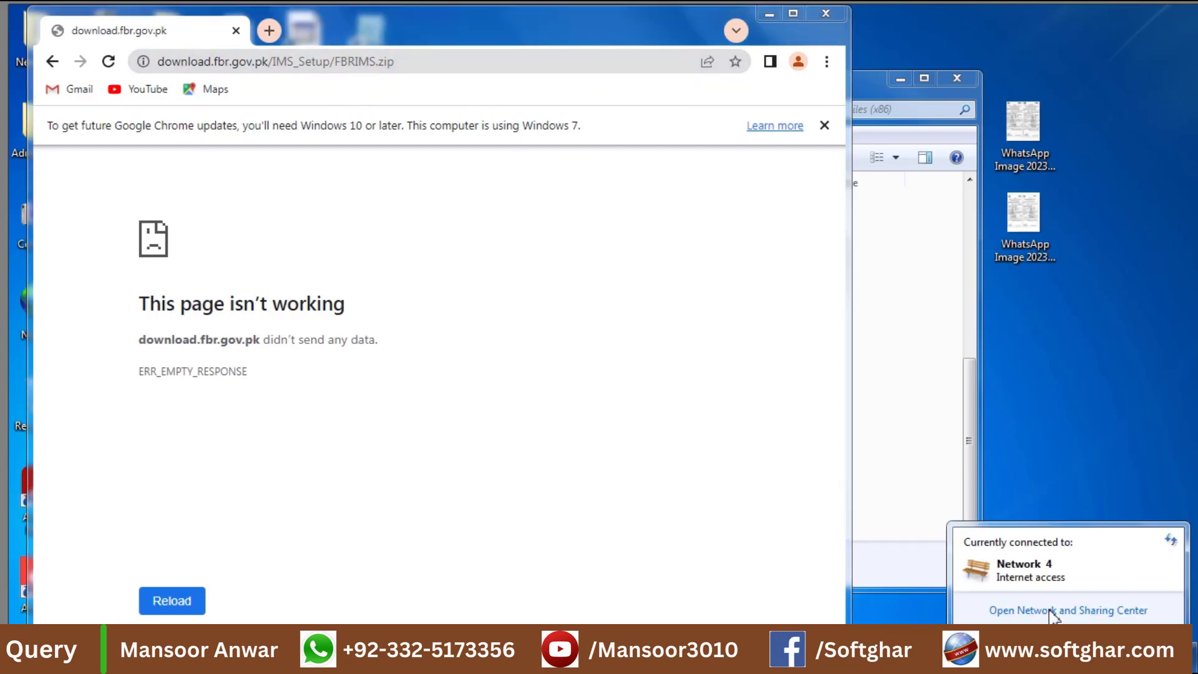
Check the Local Area Connection status in Network and Sharing Center, then minimize Chrome.
{"action": "left_click", "coordinate": [1053, 612]}
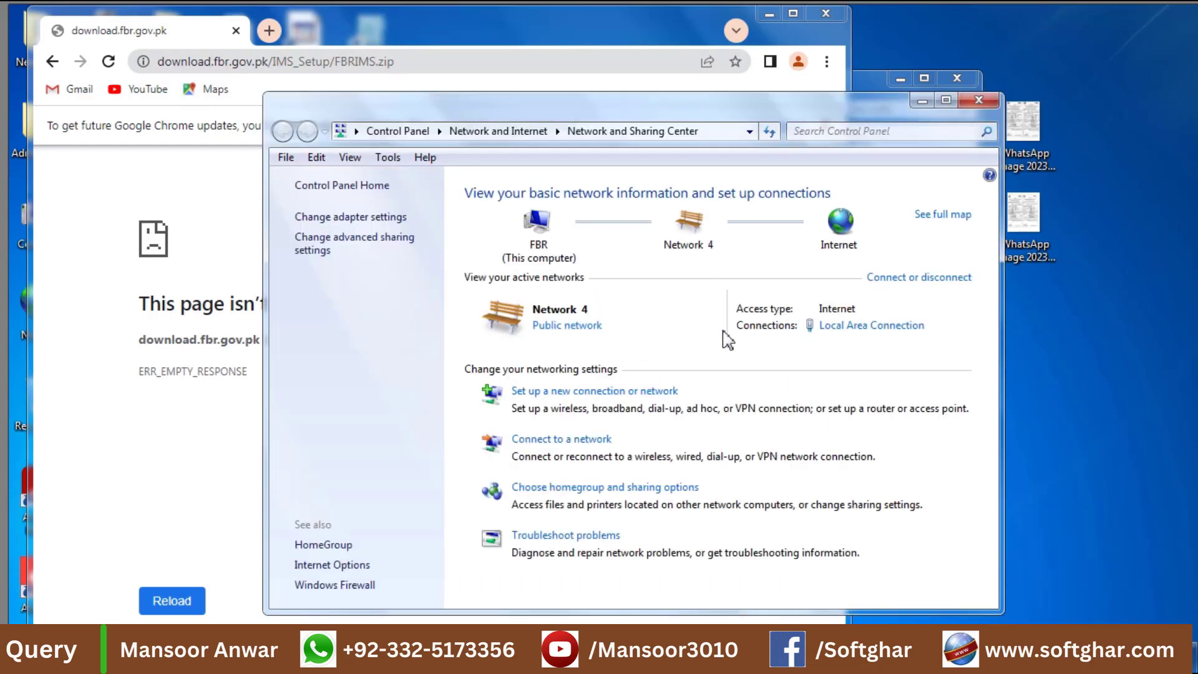
{"action": "left_click", "coordinate": [854, 330]}
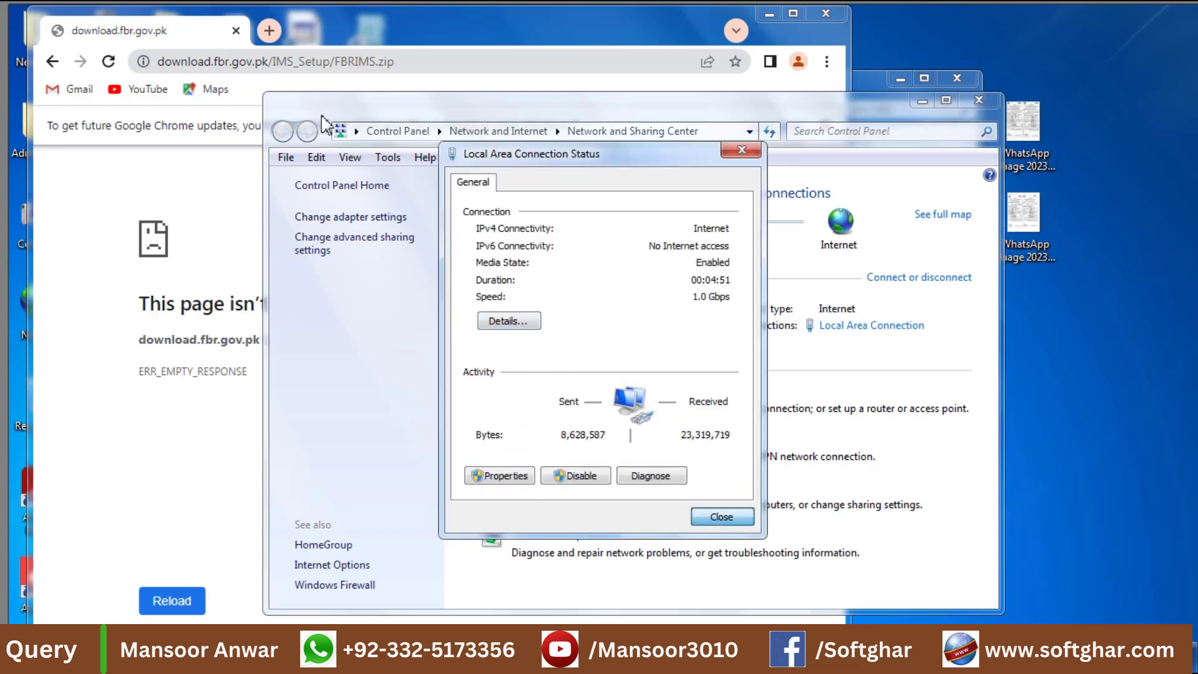
{"action": "key", "text": "Escape"}
{"action": "left_click", "coordinate": [438, 59]}
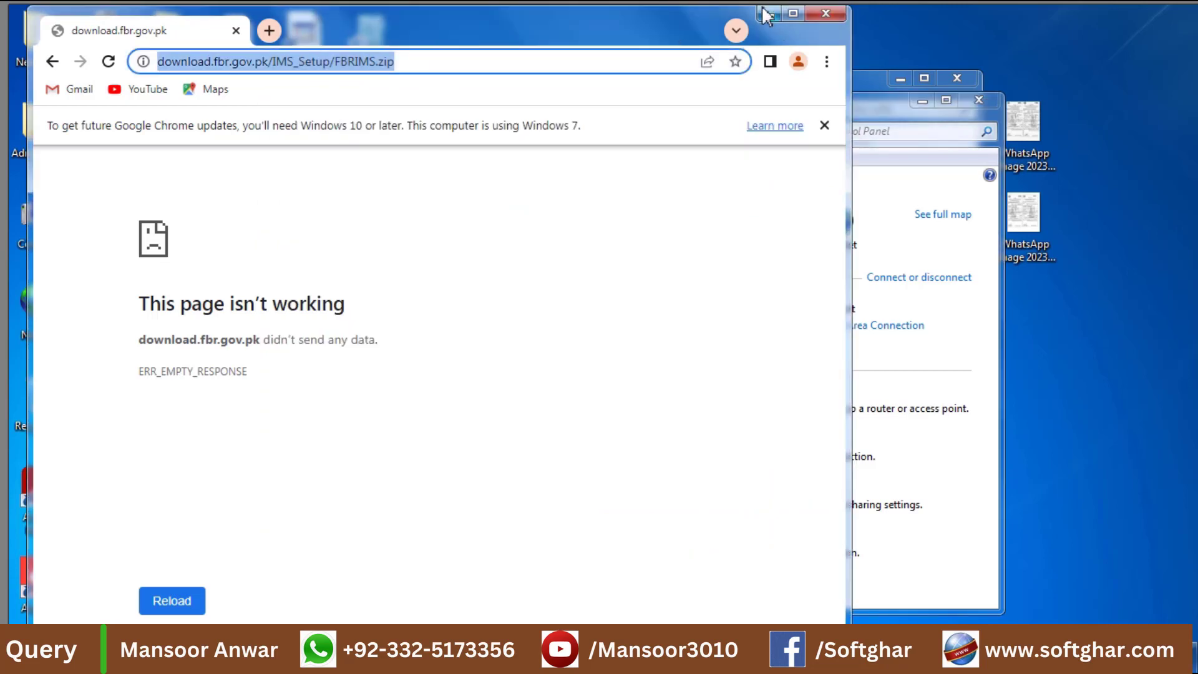
{"action": "left_click", "coordinate": [769, 14]}
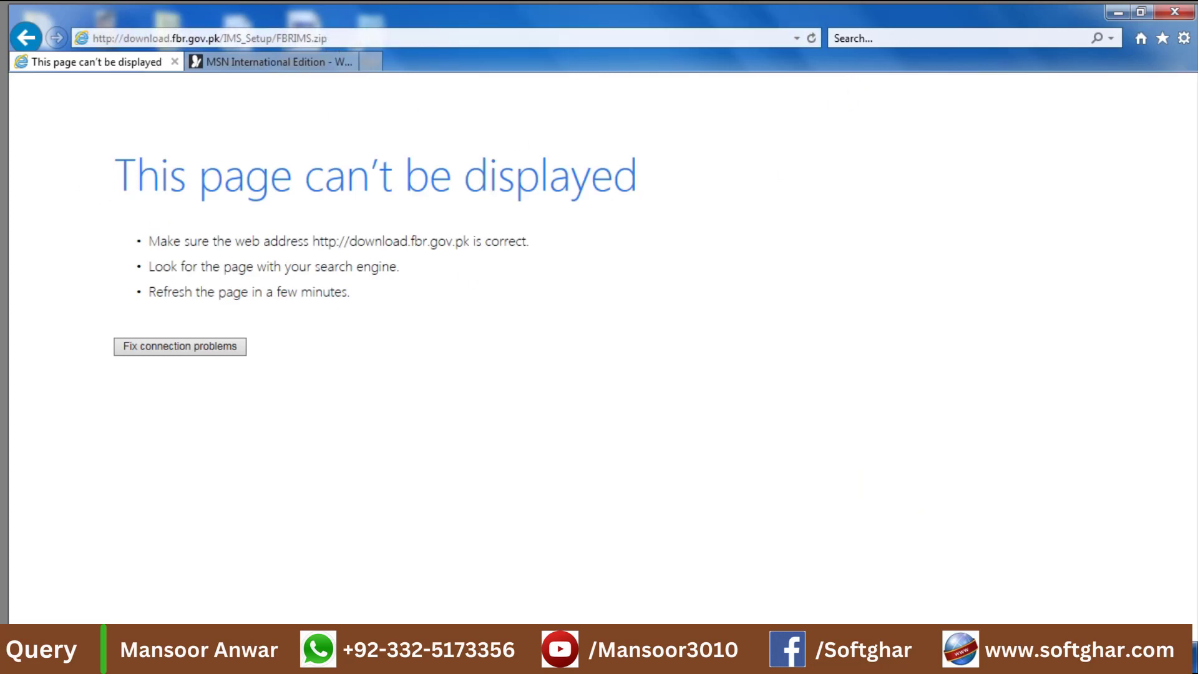
Close Internet Explorer after it fails to display the FBRIMS.zip address.
{"action": "left_click", "coordinate": [1174, 11]}
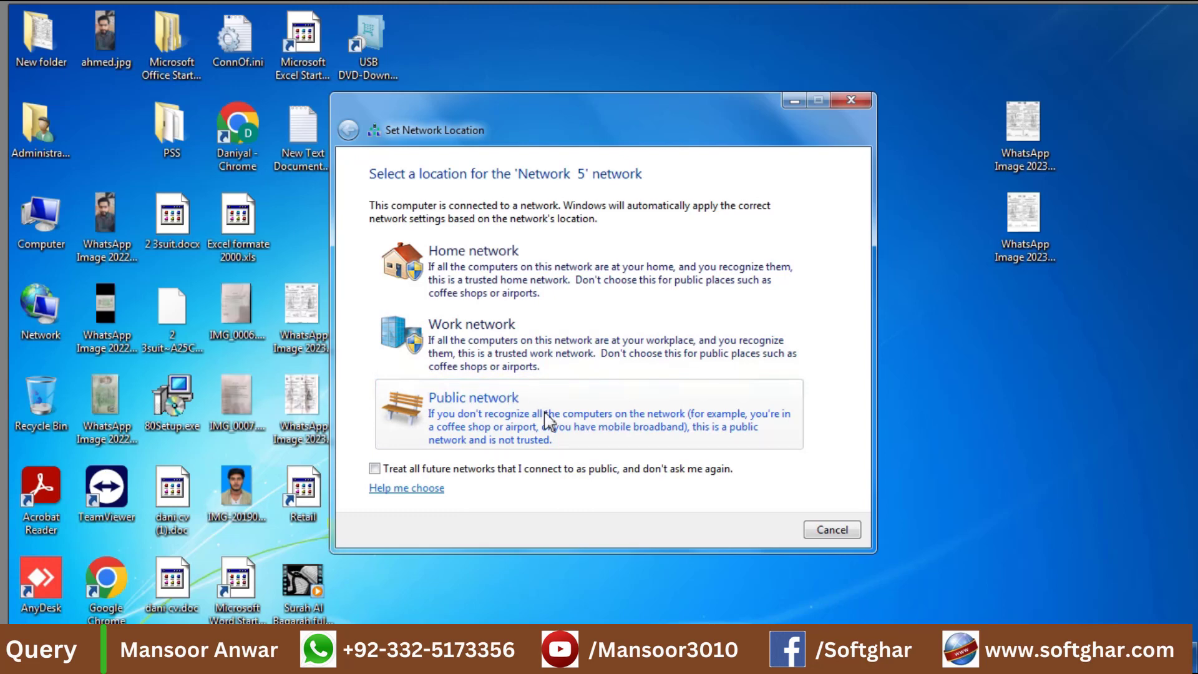
Set 'Network 5' as a Public network and dismiss the Set Network Location dialog.
{"action": "left_click", "coordinate": [506, 419]}
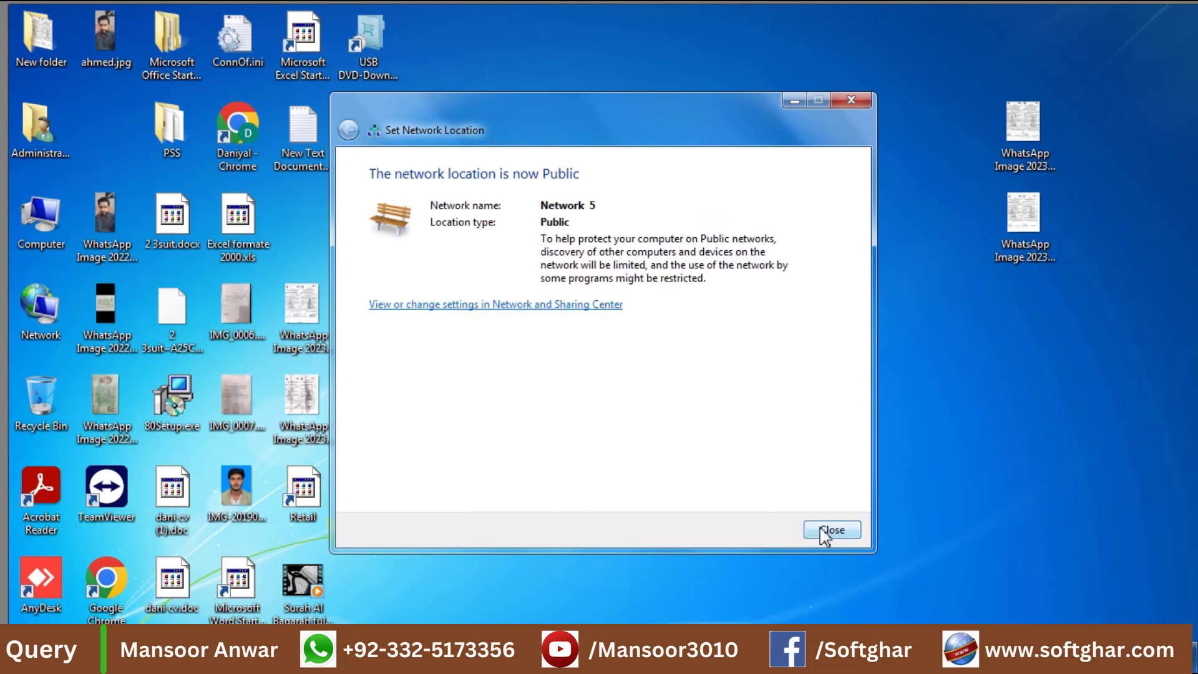
{"action": "left_click", "coordinate": [832, 530]}
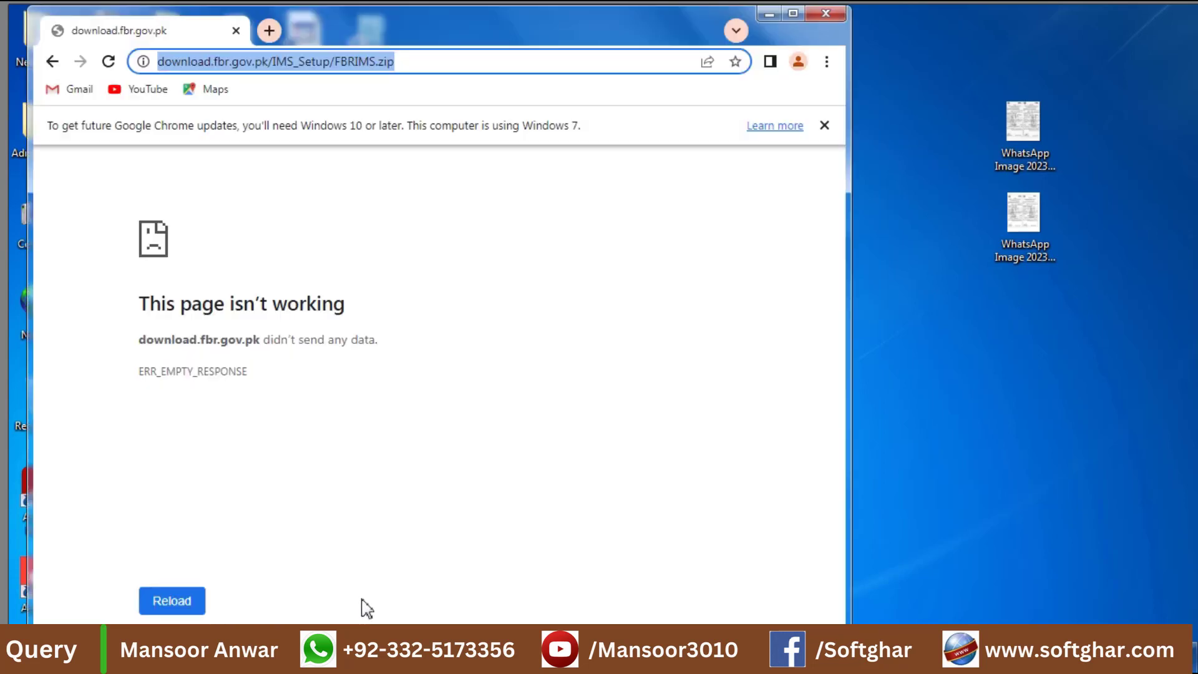
Retry the FBRIMS.zip address so it downloads, then show the file in its folder.
{"action": "key", "text": "Return"}
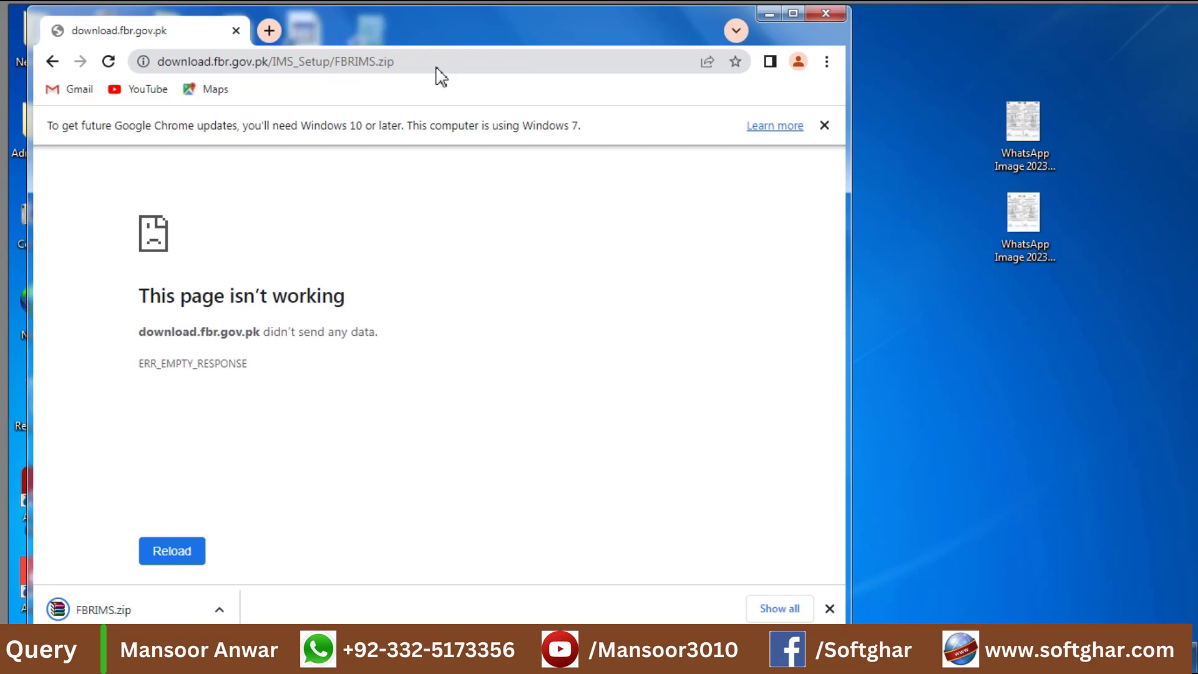
{"action": "left_click", "coordinate": [222, 615]}
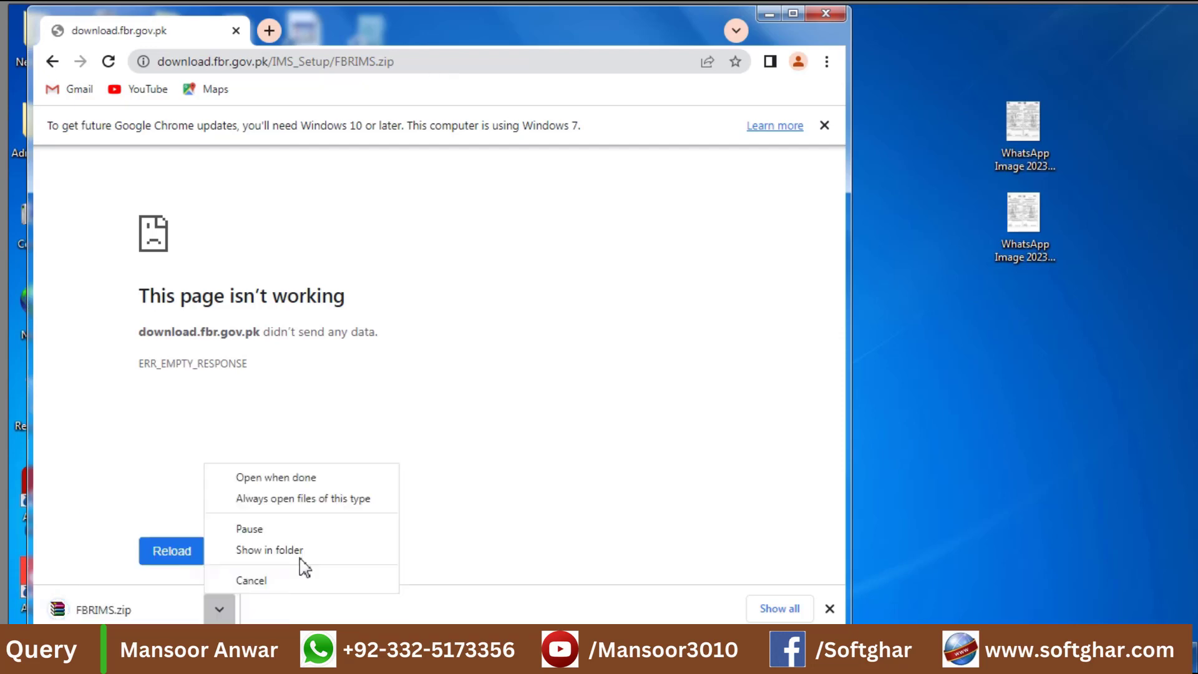
{"action": "left_click", "coordinate": [302, 556]}
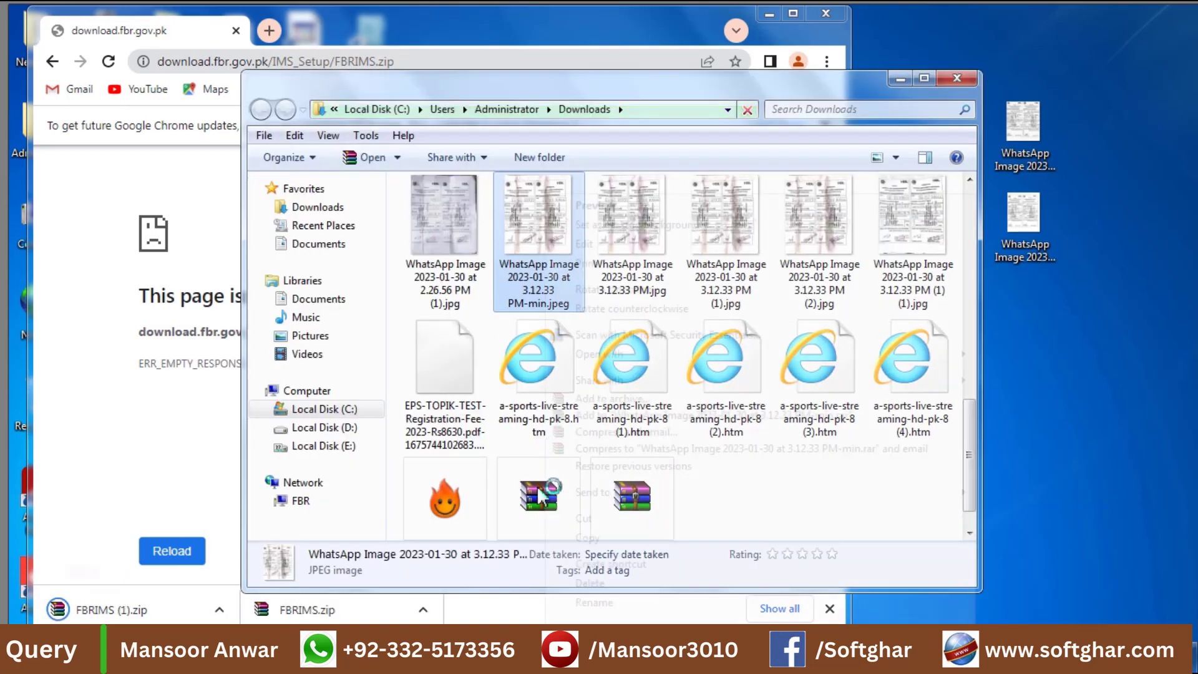
Extract FBRIMS.zip into an FBRIMS folder and run its setup.exe.
{"action": "right_click", "coordinate": [539, 491]}
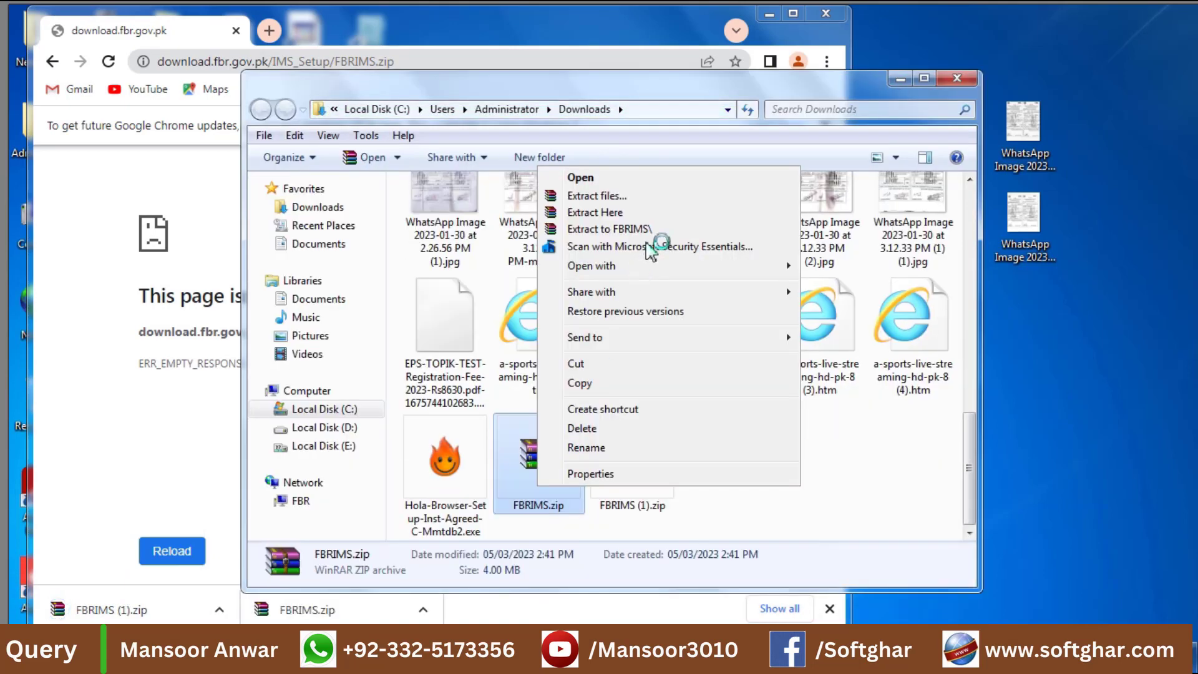
{"action": "left_click", "coordinate": [852, 14]}
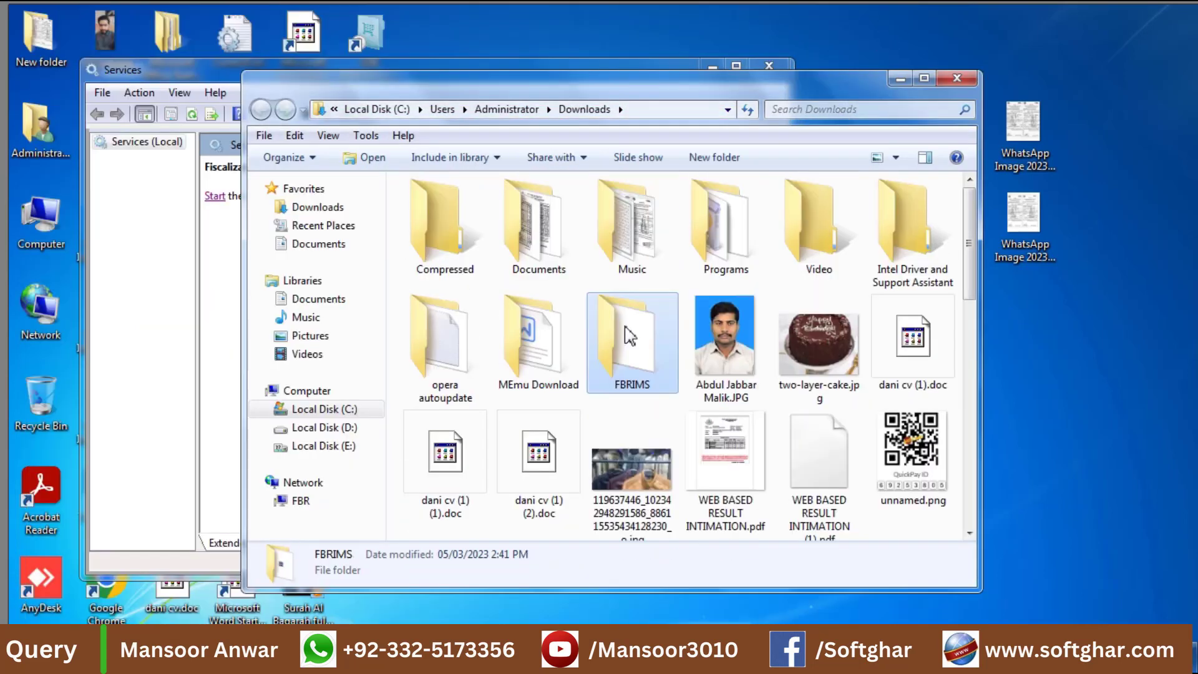
{"action": "double_click", "coordinate": [627, 324]}
{"action": "double_click", "coordinate": [437, 211]}
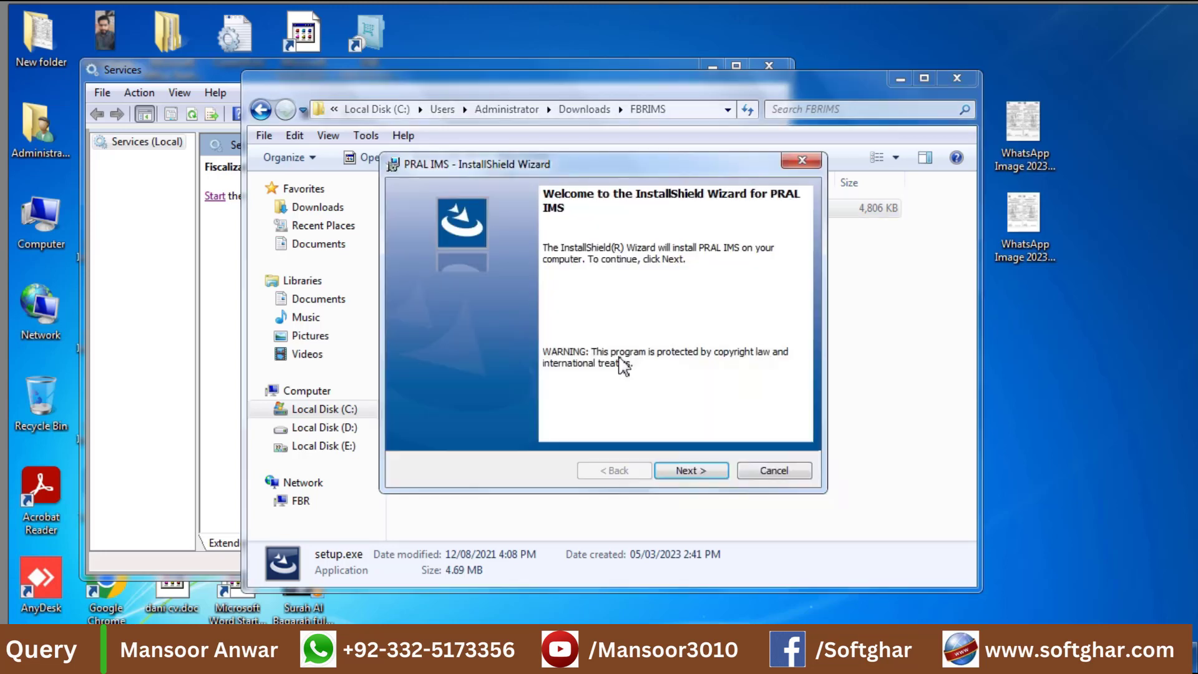
Accept the PRAL IMS license, keep the default customer information and Complete setup, and install.
{"action": "left_click", "coordinate": [723, 478]}
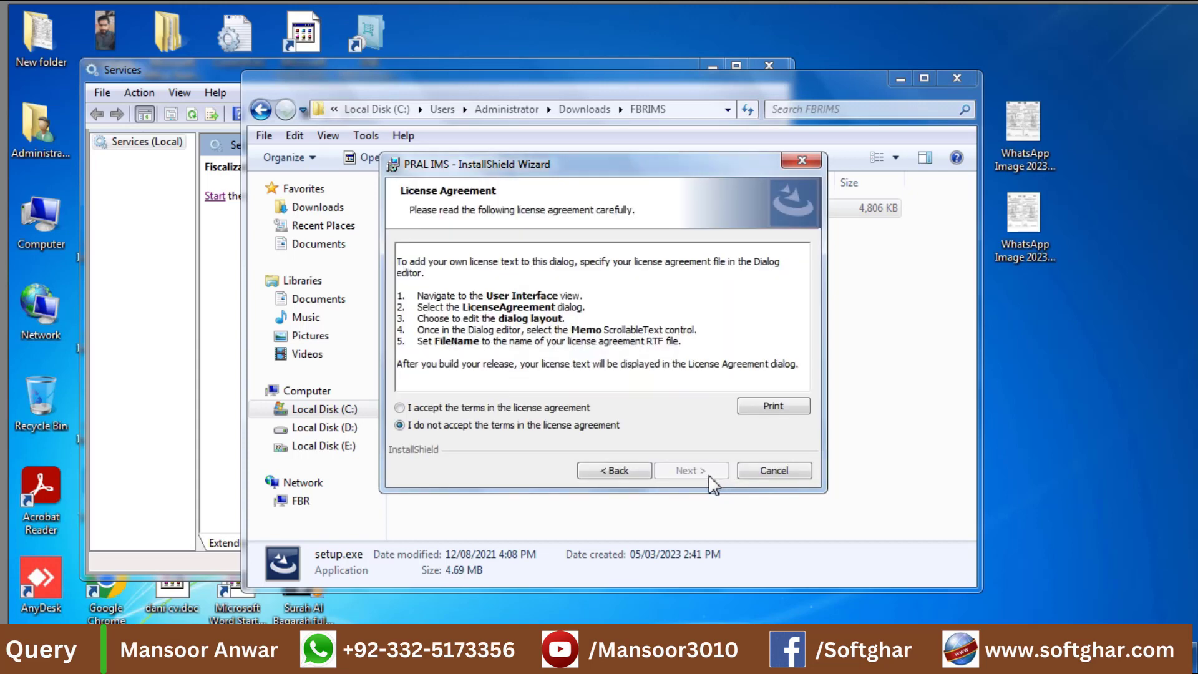
{"action": "left_click", "coordinate": [508, 410]}
{"action": "left_click", "coordinate": [700, 472]}
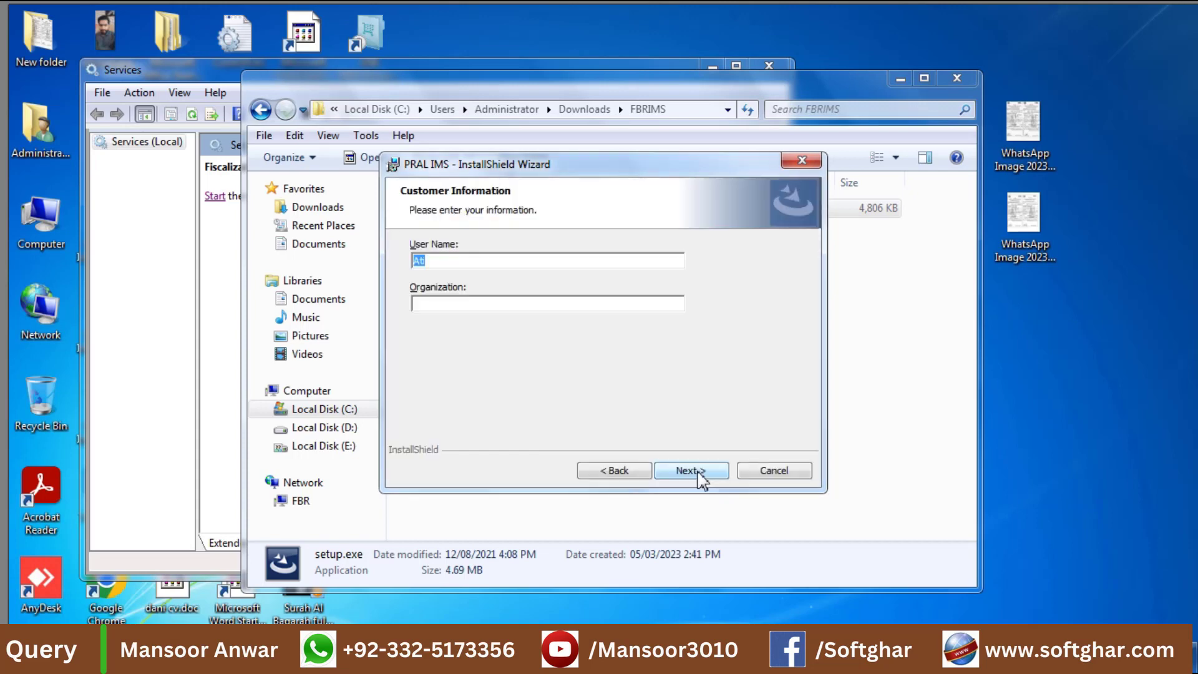
{"action": "left_click", "coordinate": [700, 472]}
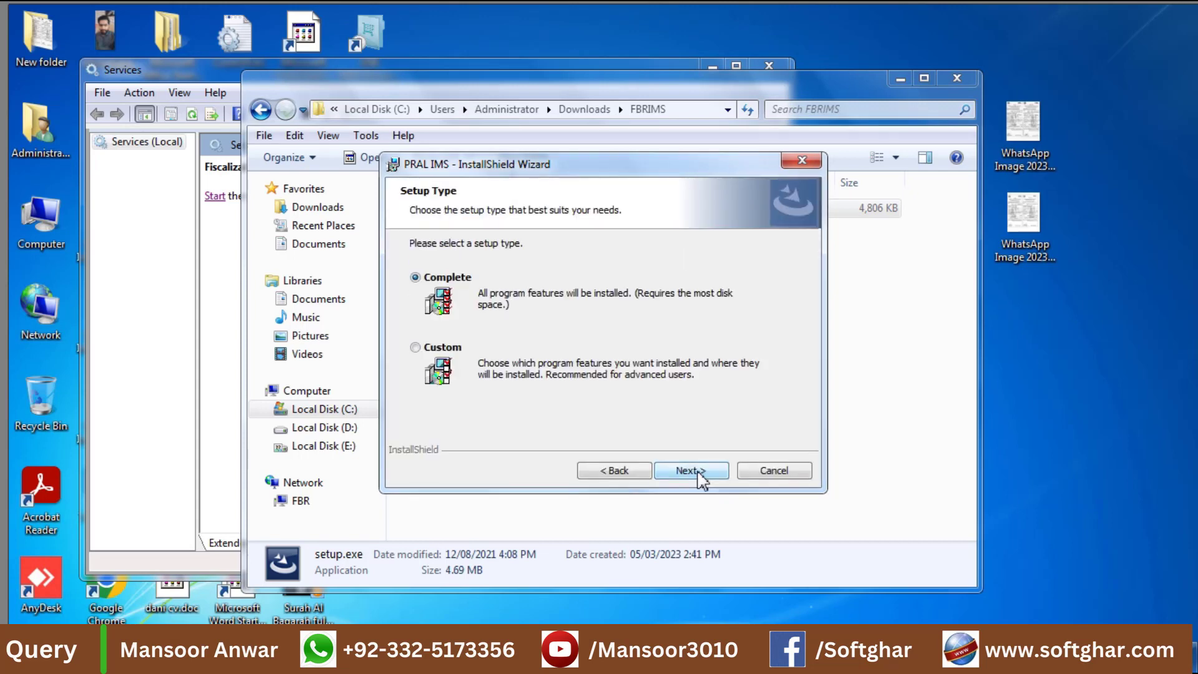
{"action": "left_click", "coordinate": [700, 472]}
{"action": "left_click", "coordinate": [700, 472]}
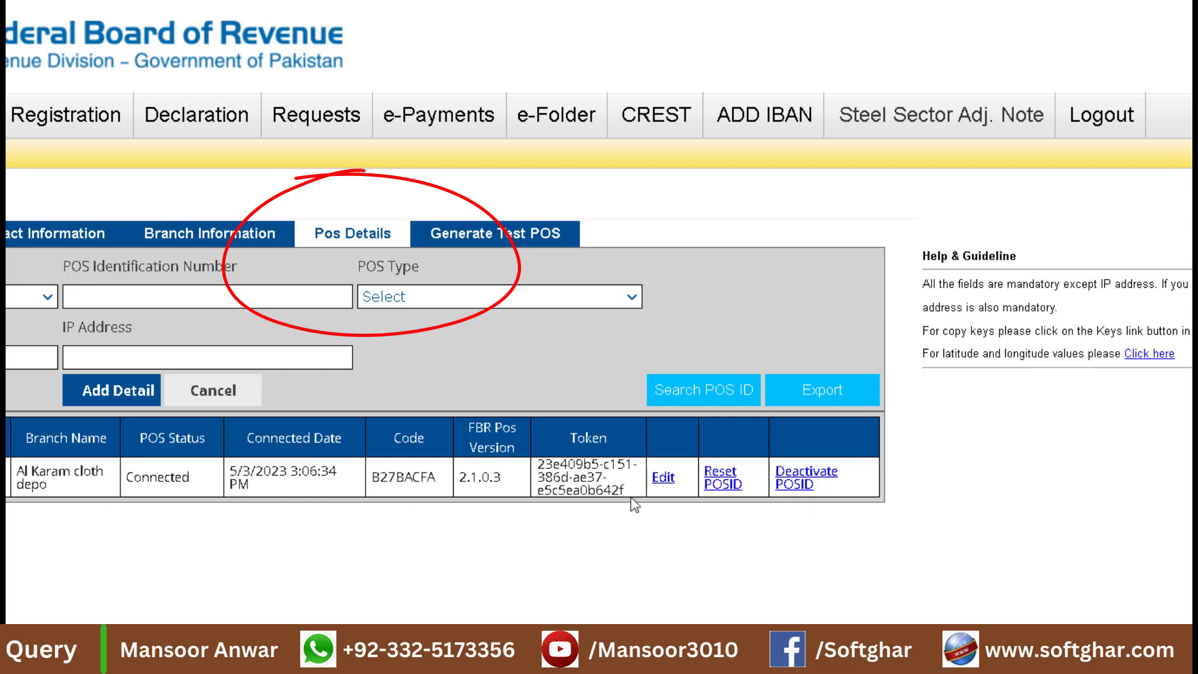
Enter 'service re-install' as the reason in the Refresh POS Registration Number form, then close it.
{"action": "left_click", "coordinate": [724, 486]}
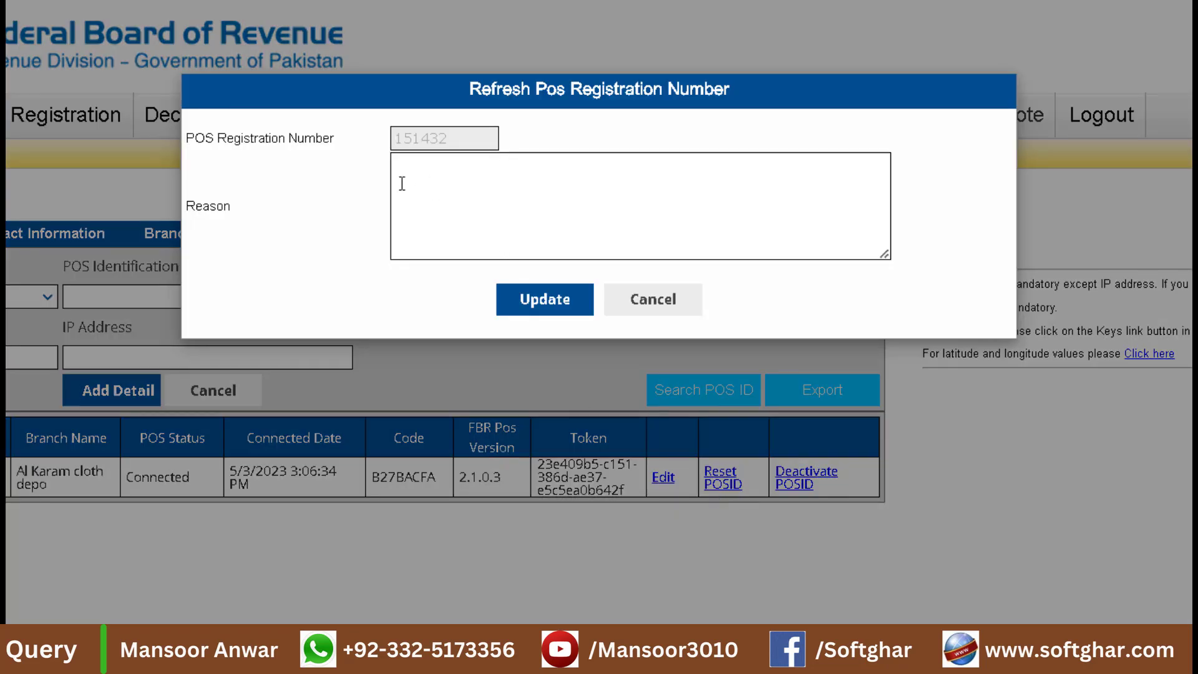
{"action": "left_click", "coordinate": [434, 191]}
{"action": "type", "text": "a"}
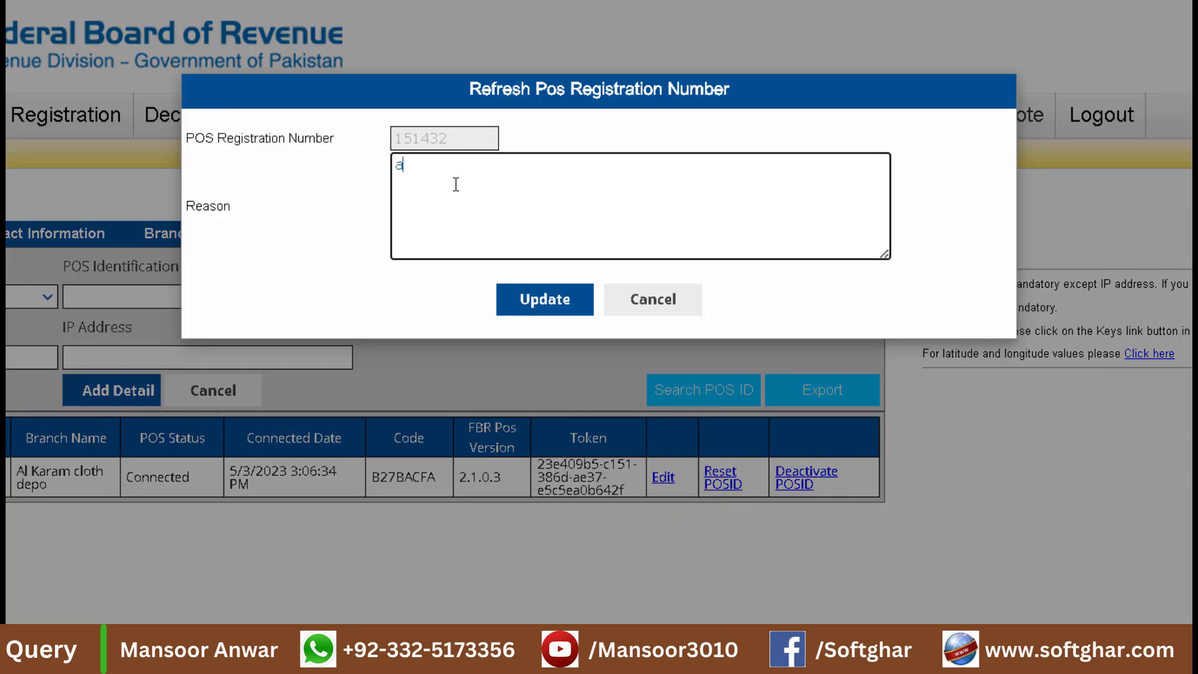
{"action": "key", "text": "BackSpace"}
{"action": "type", "text": "service re-install"}
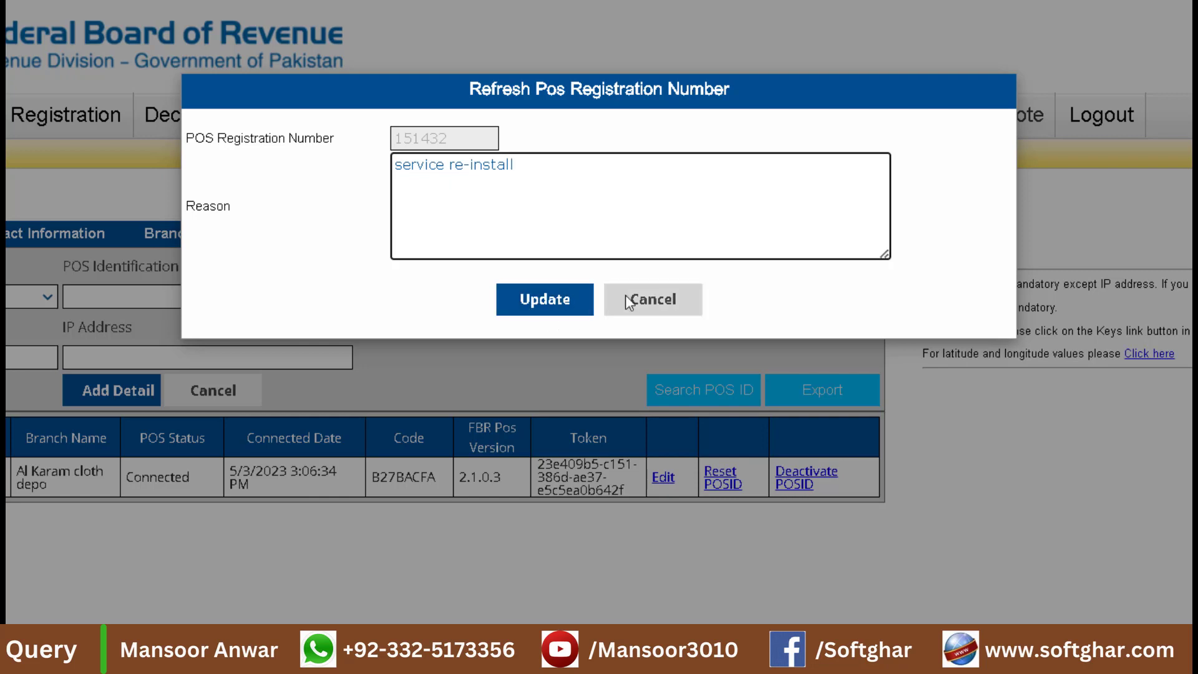
{"action": "left_click", "coordinate": [643, 303]}
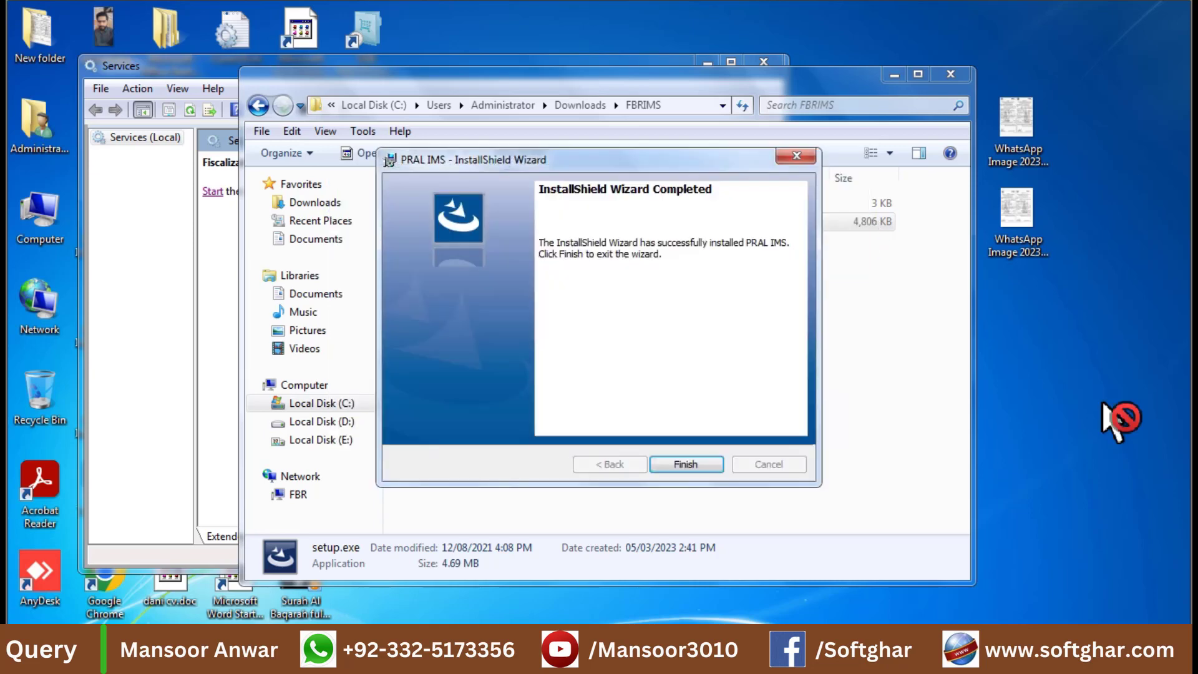
Finish the installer, close the FBRIMS and Services windows, and launch the Retail program.
{"action": "key", "text": "Return"}
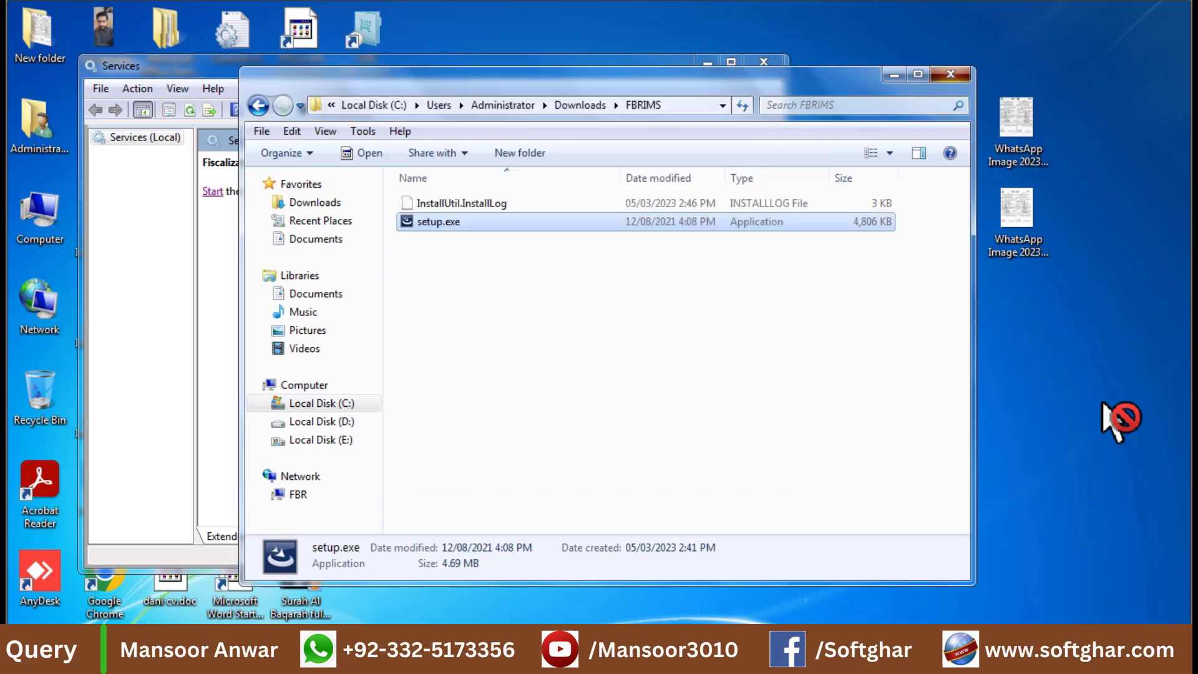
{"action": "key", "text": "alt+F4"}
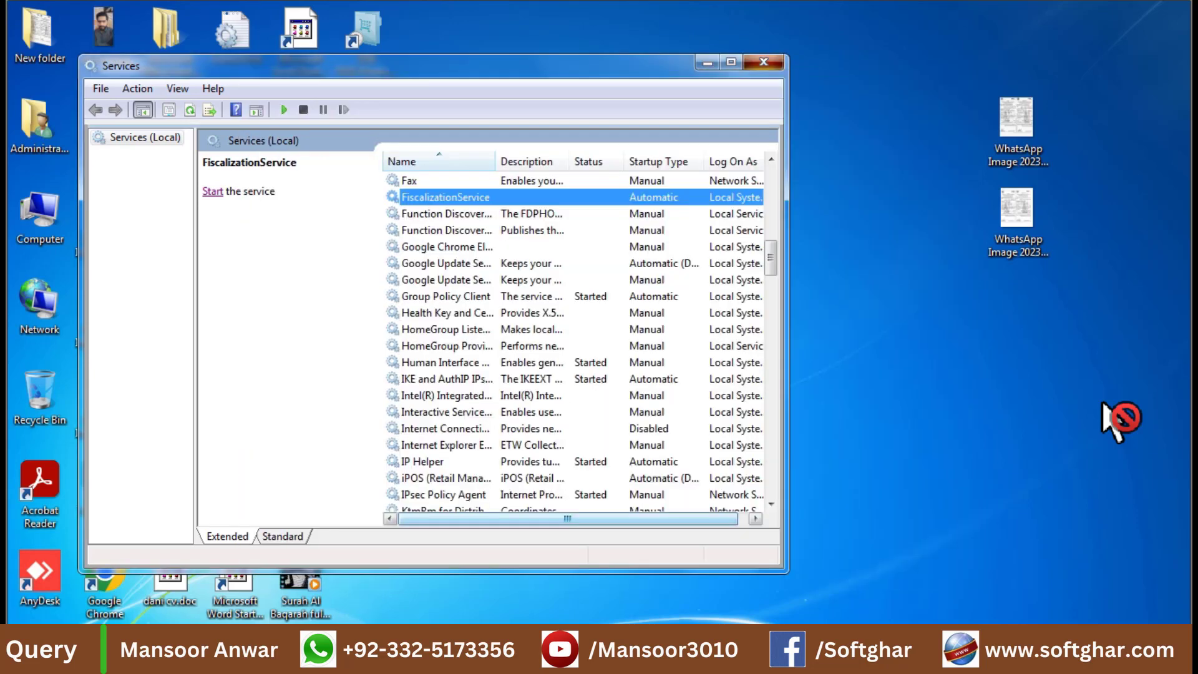
{"action": "key", "text": "alt+F4"}
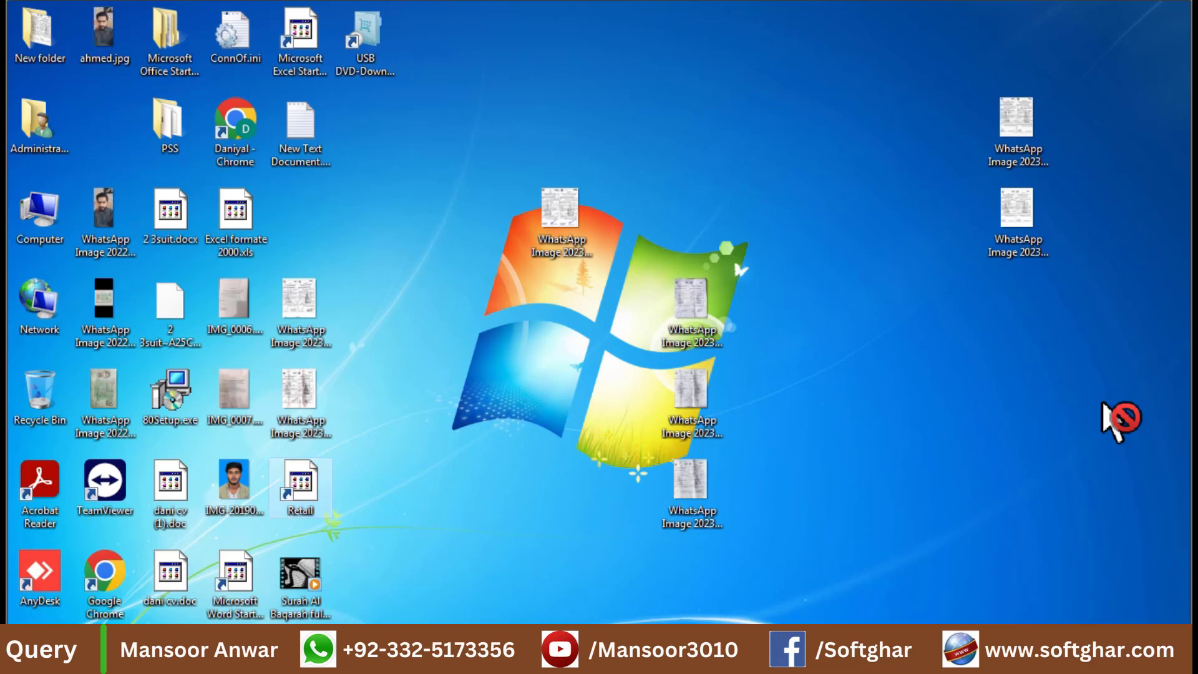
{"action": "double_click", "coordinate": [301, 487]}
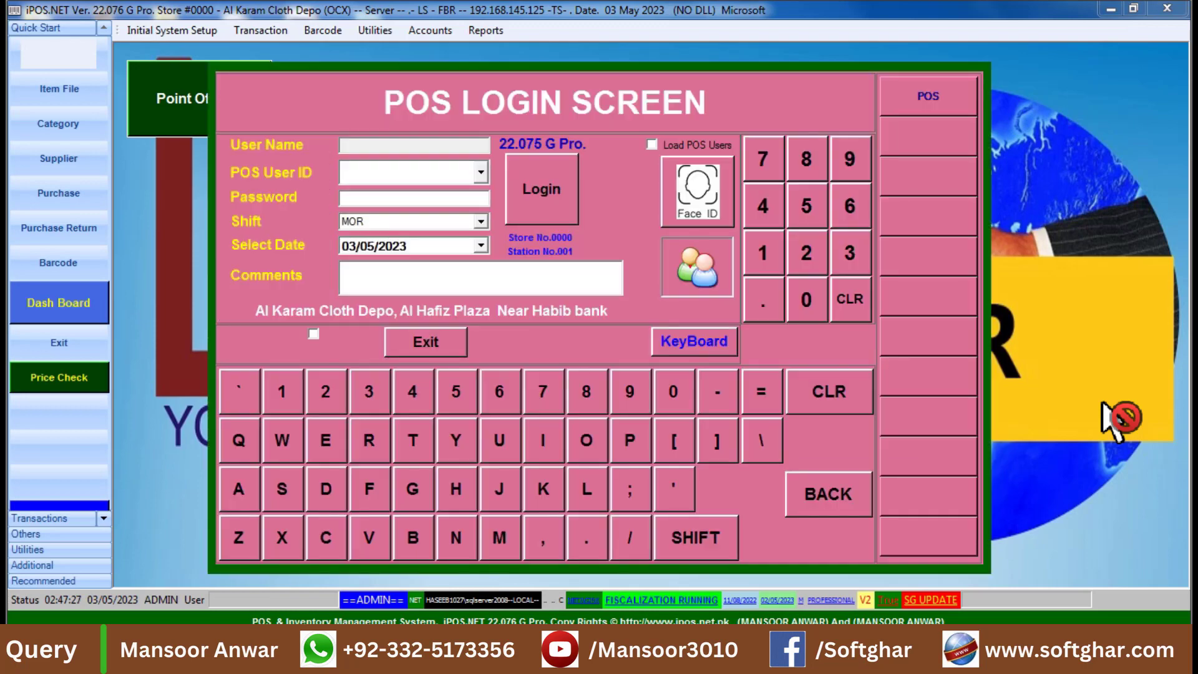
Log in to iPOS.NET as user POS with the account password.
{"action": "type", "text": "POS"}
{"action": "key", "text": "Return"}
{"action": "type", "text": "***"}
{"action": "key", "text": "Return"}
{"action": "key", "text": "Return"}
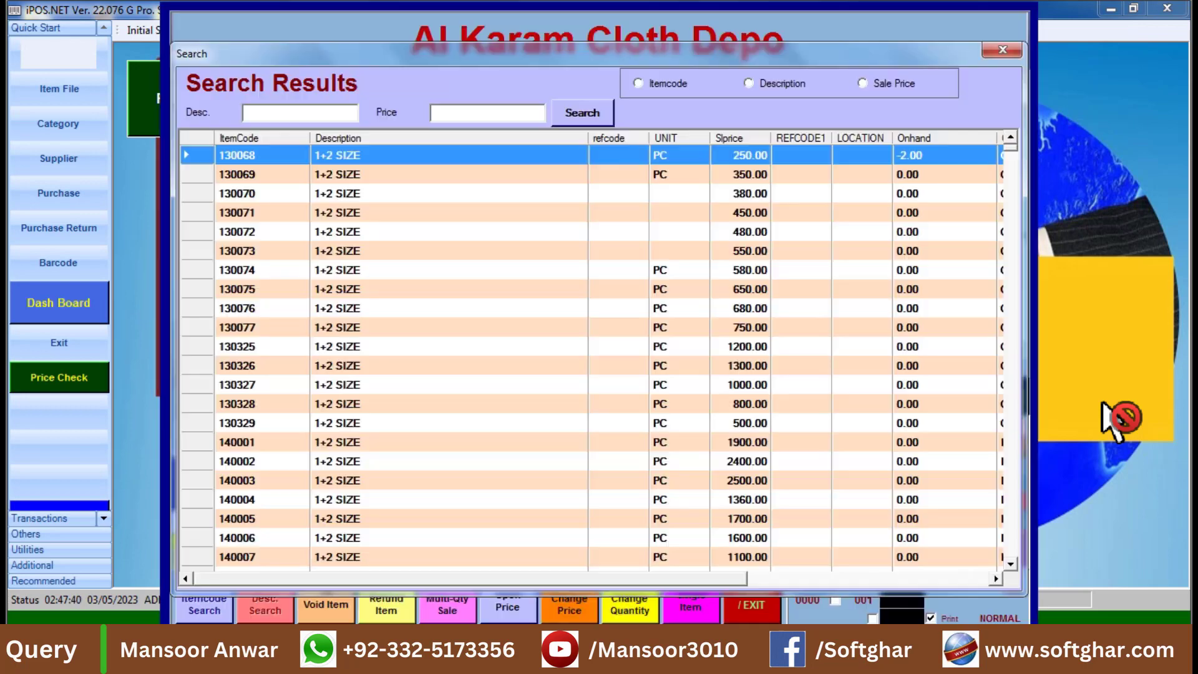
Sell item 130068 for cash, paying 300 and settling the bill.
{"action": "key", "text": "Return"}
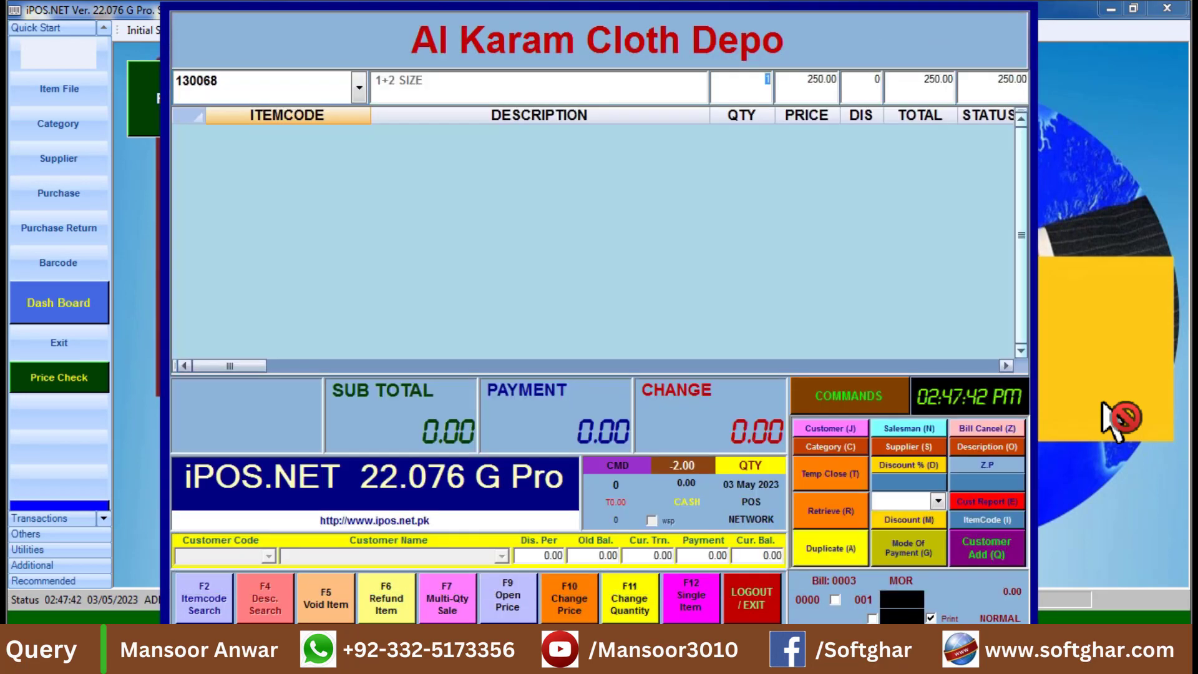
{"action": "key", "text": "Return"}
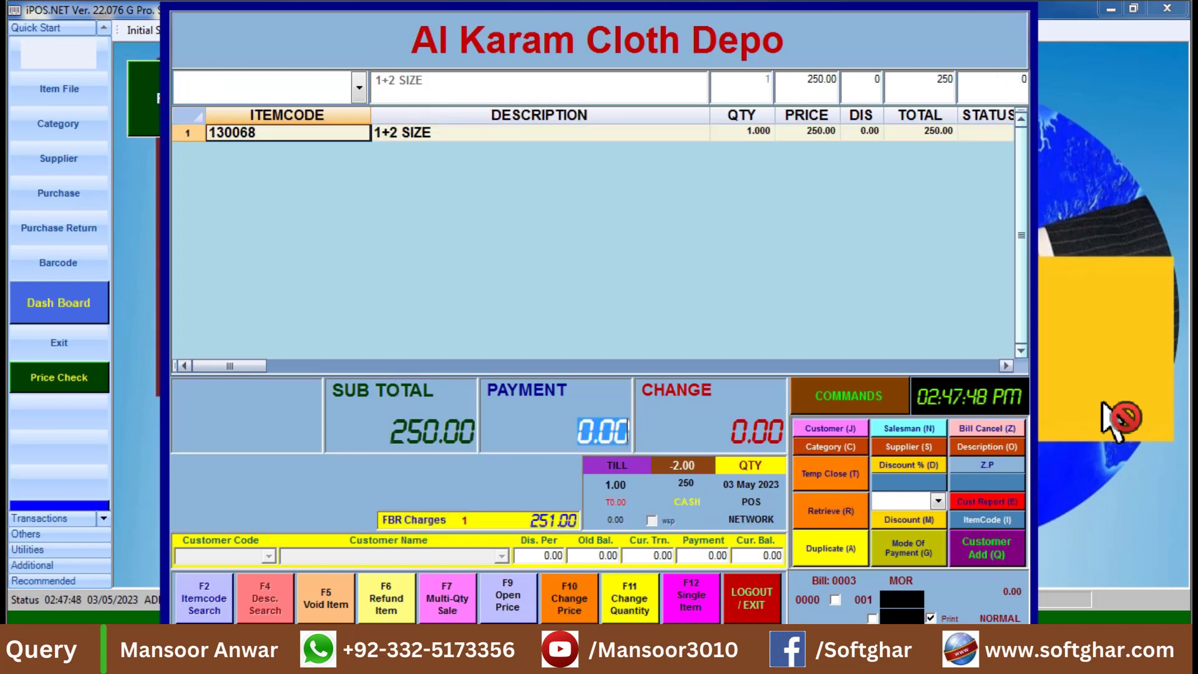
{"action": "type", "text": "300"}
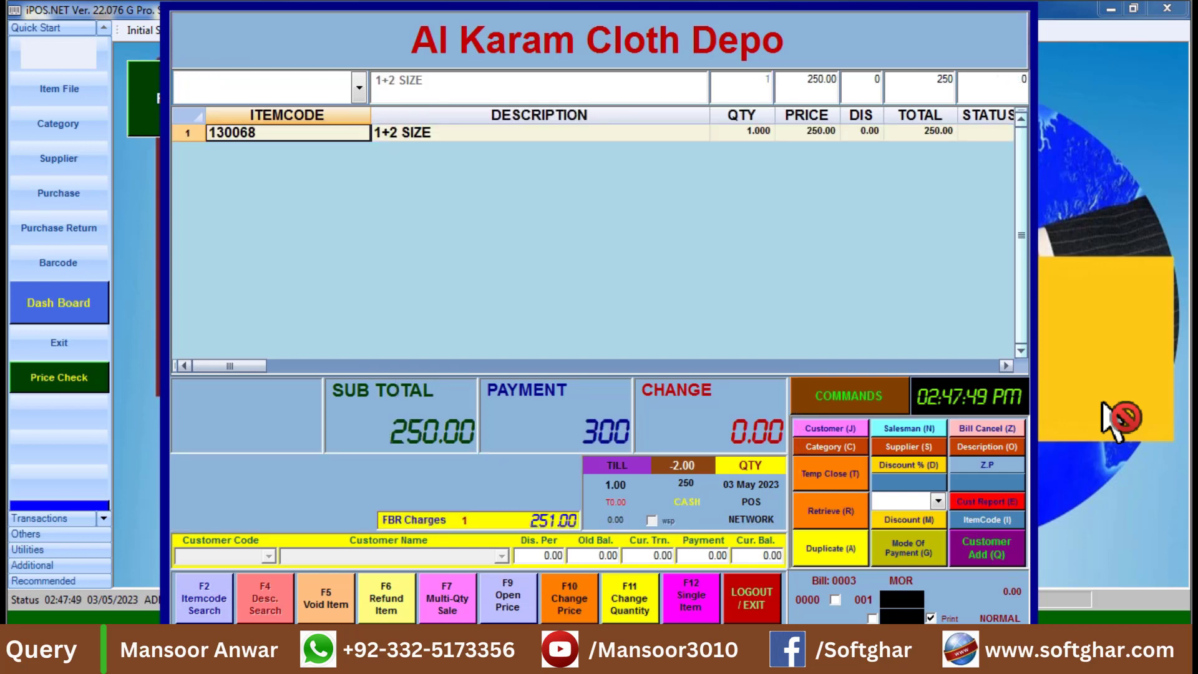
{"action": "key", "text": "Return"}
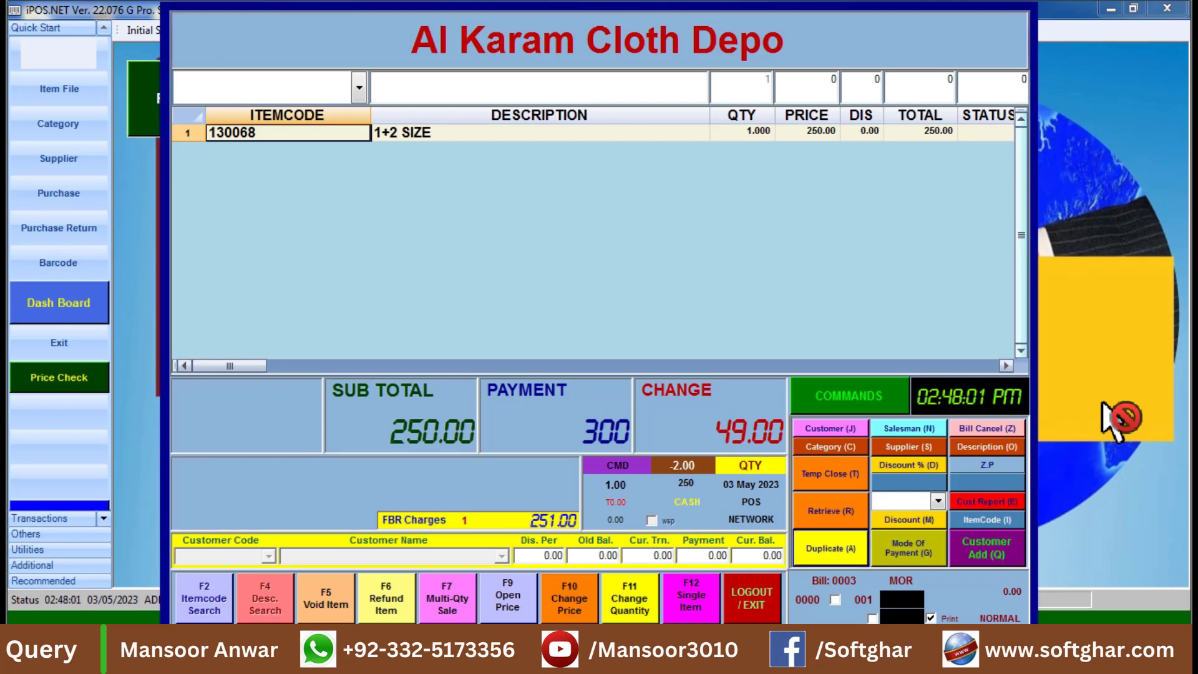
Preview the latest bill's duplicate receipt on screen via Print Setup.
{"action": "key", "text": "a"}
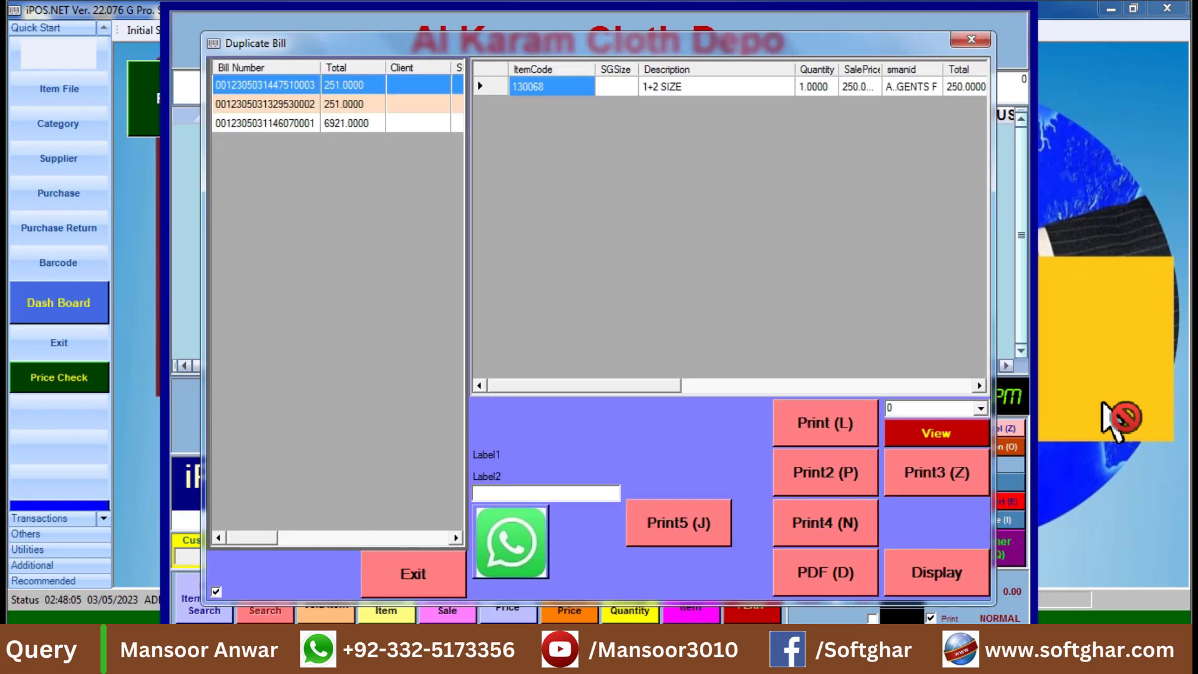
{"action": "key", "text": "Return"}
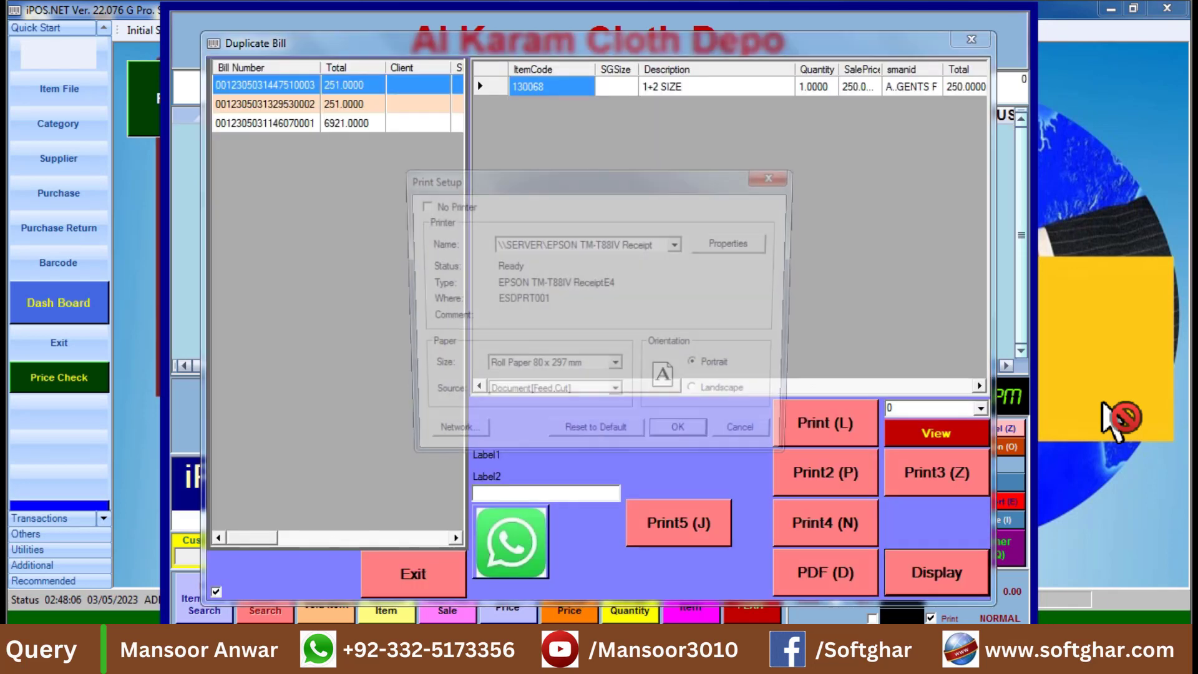
{"action": "key", "text": "Return"}
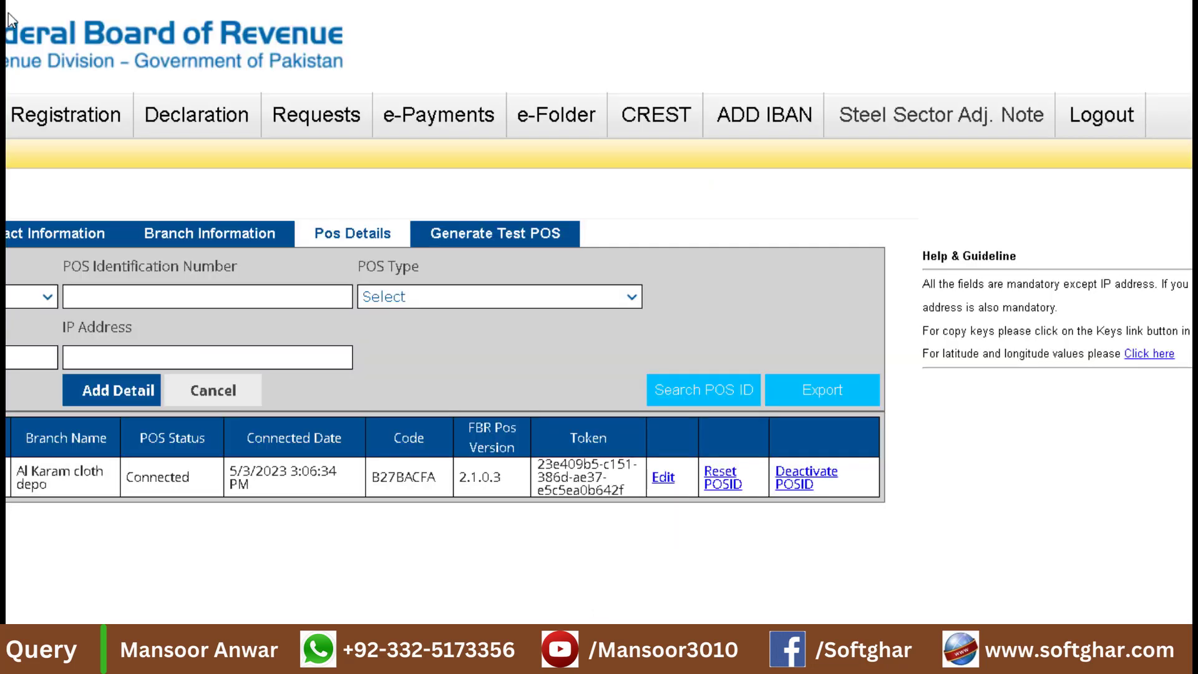
From the portal home page, open Online Invoice Verification and fill in the new sale's FBR invoice number.
{"action": "triple_click", "coordinate": [232, 478]}
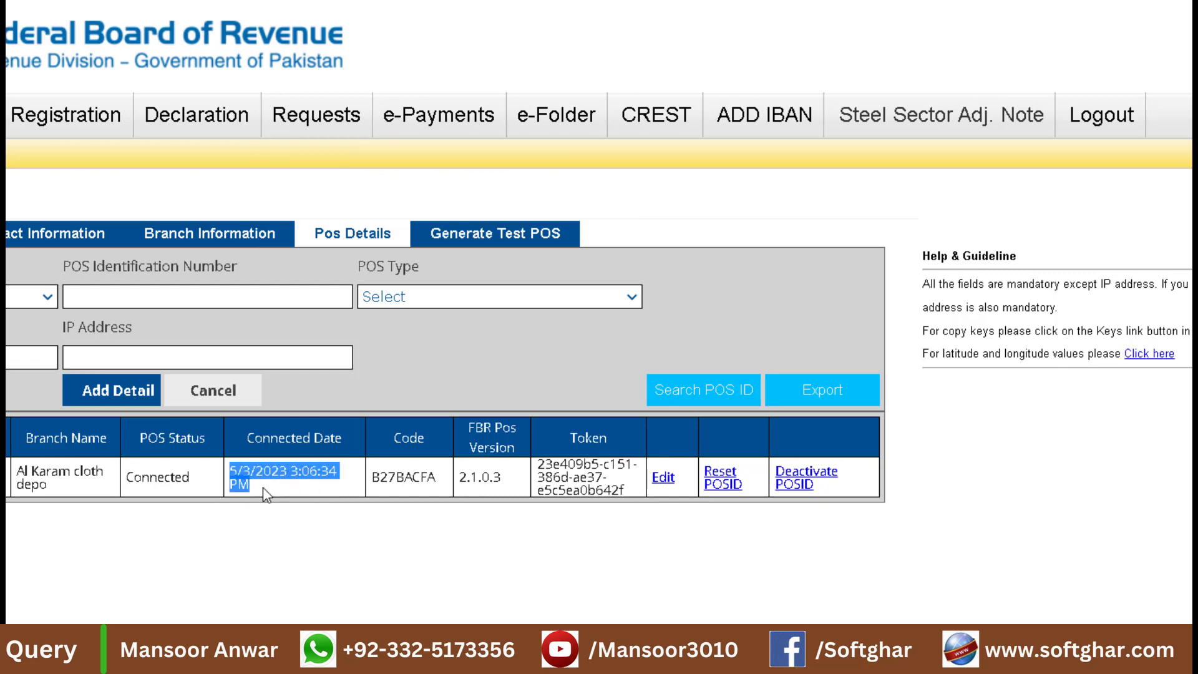
{"action": "key", "text": "F5"}
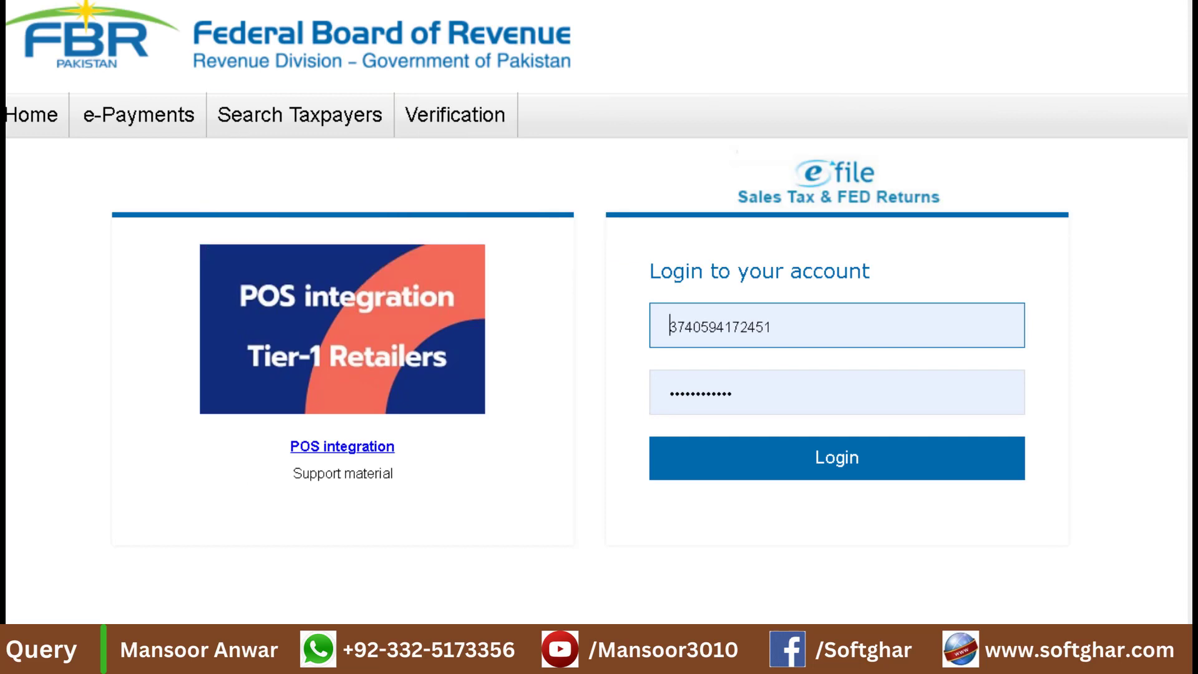
{"action": "mouse_move", "coordinate": [455, 115]}
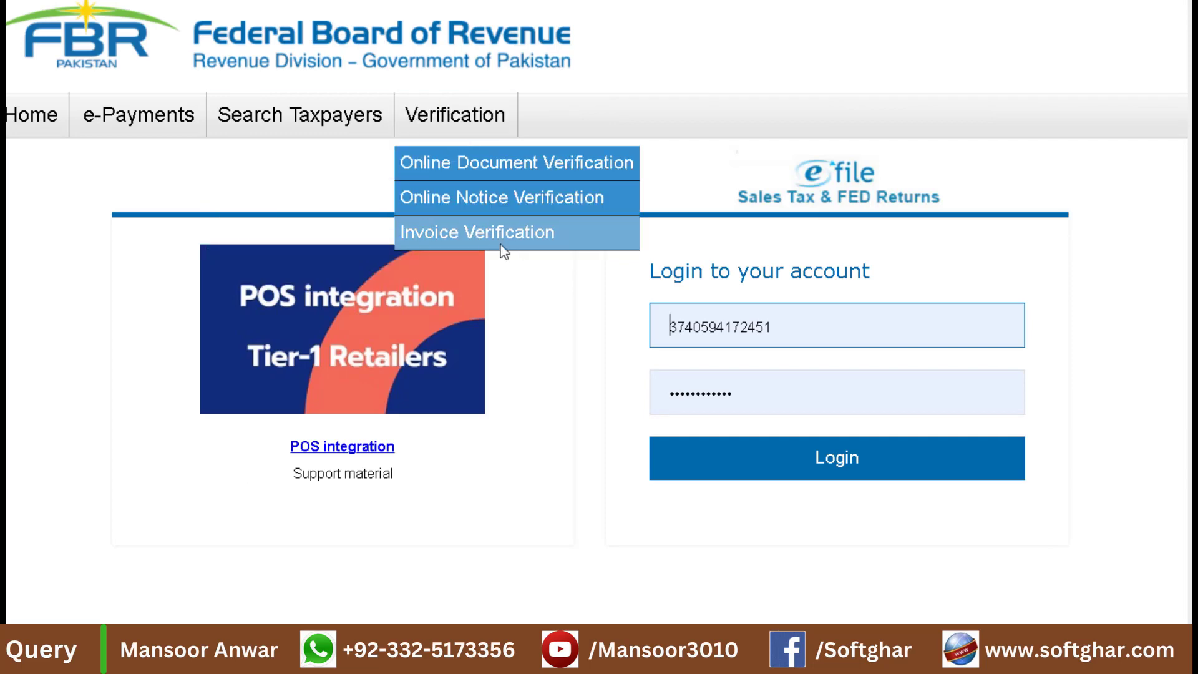
{"action": "left_click", "coordinate": [488, 230]}
{"action": "left_click", "coordinate": [32, 255]}
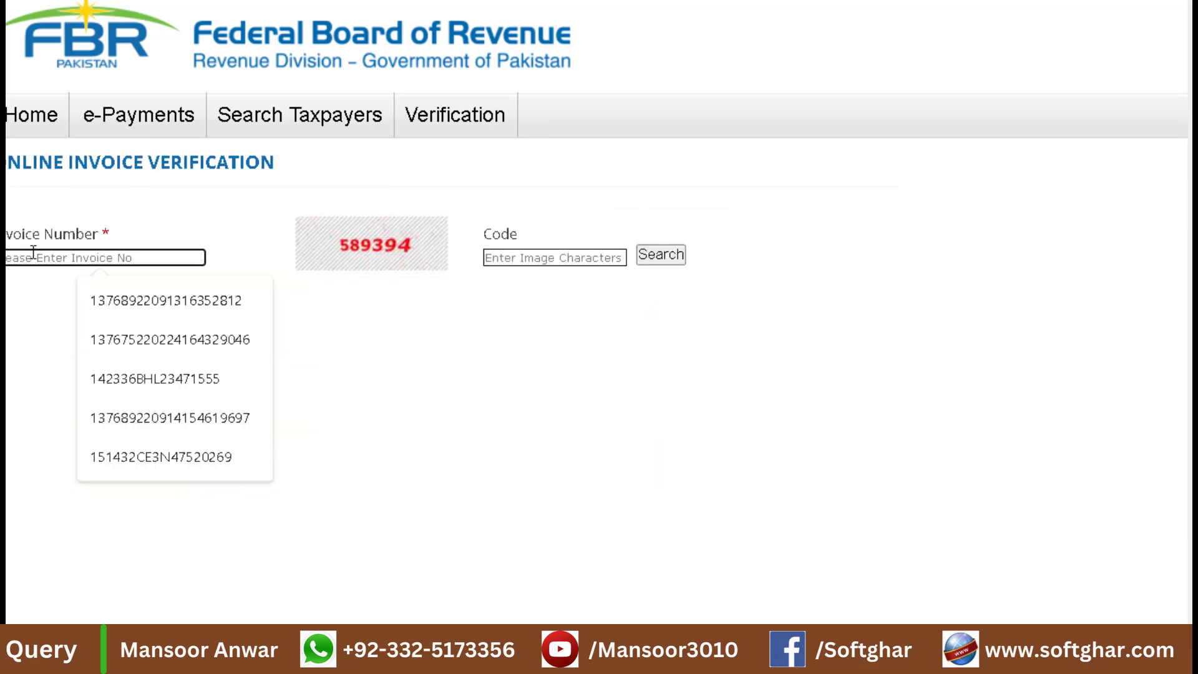
{"action": "left_click", "coordinate": [218, 465]}
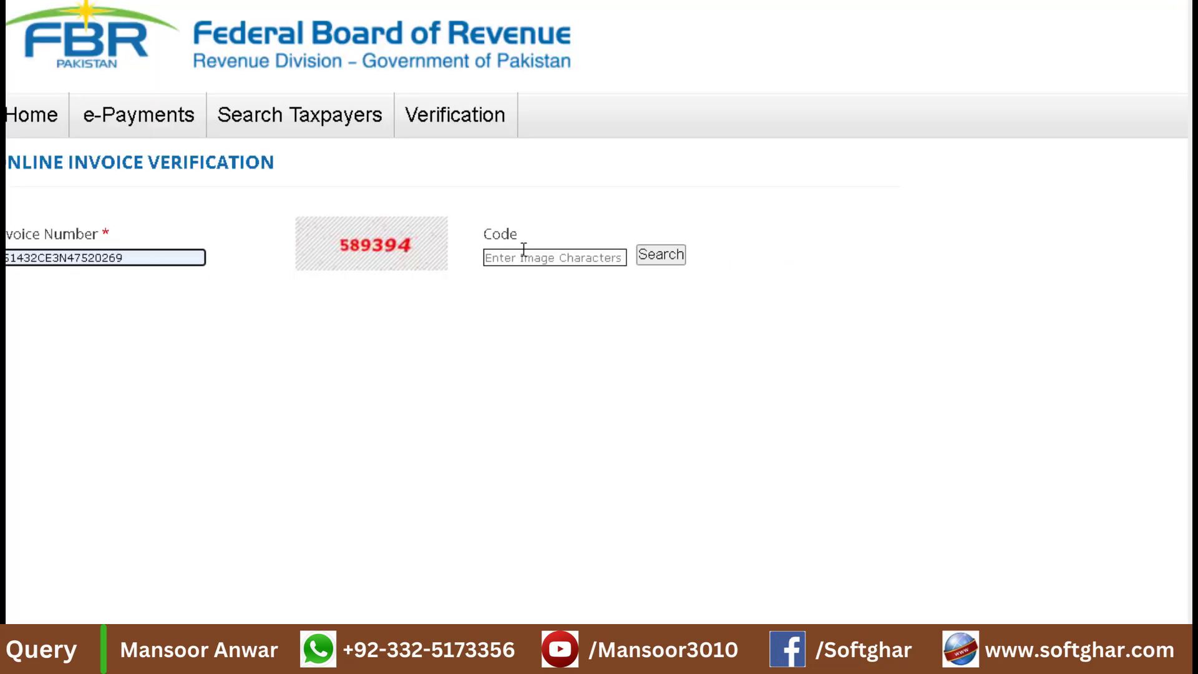
Enter the captcha code and search, confirming one 1+2 SIZE item totalling 250 with 36 sales tax.
{"action": "left_click", "coordinate": [493, 258]}
{"action": "type", "text": "58"}
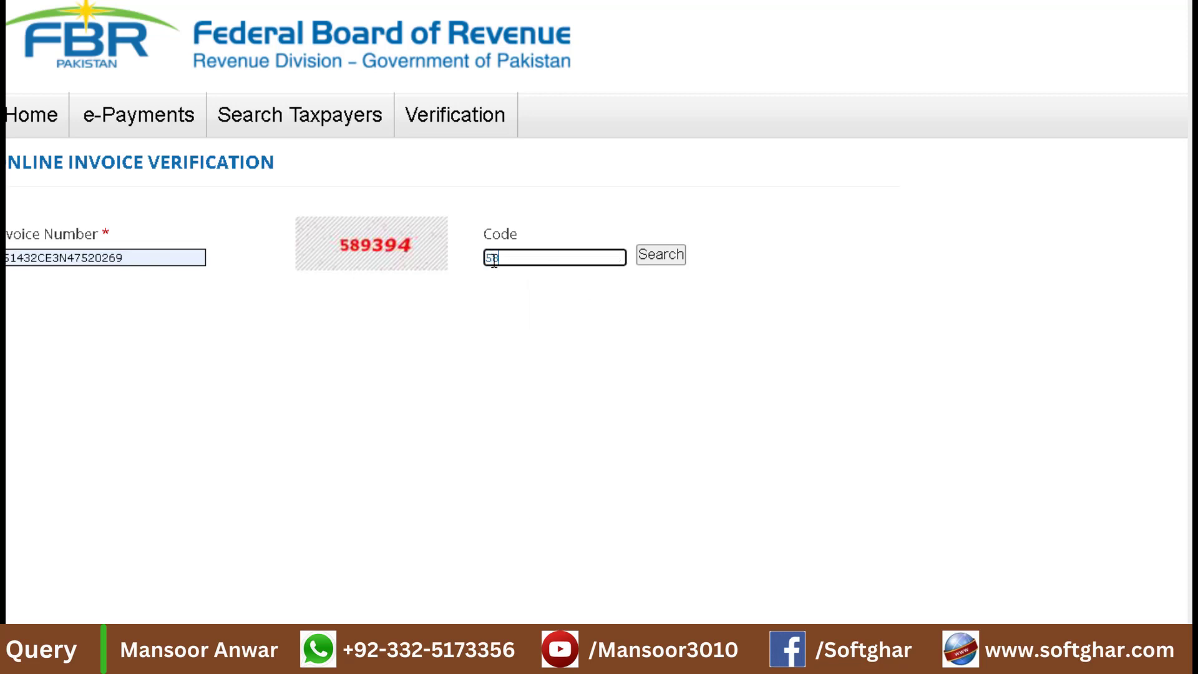
{"action": "type", "text": "9394"}
{"action": "left_click", "coordinate": [674, 261]}
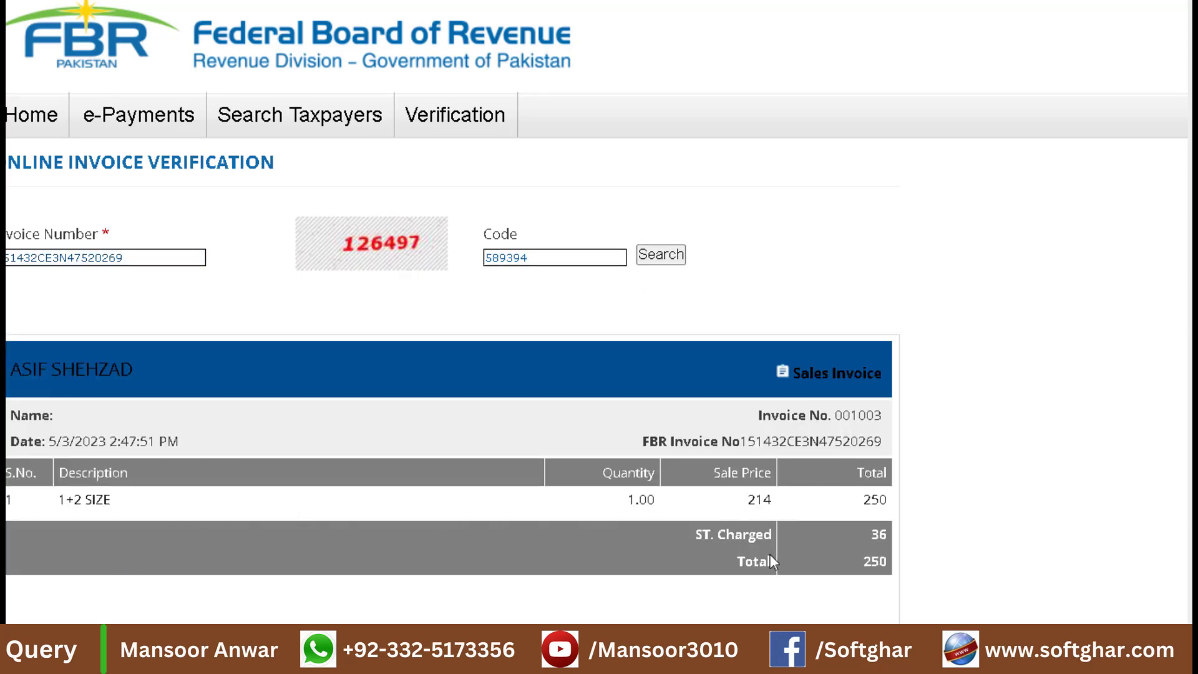
{"action": "double_click", "coordinate": [135, 258]}
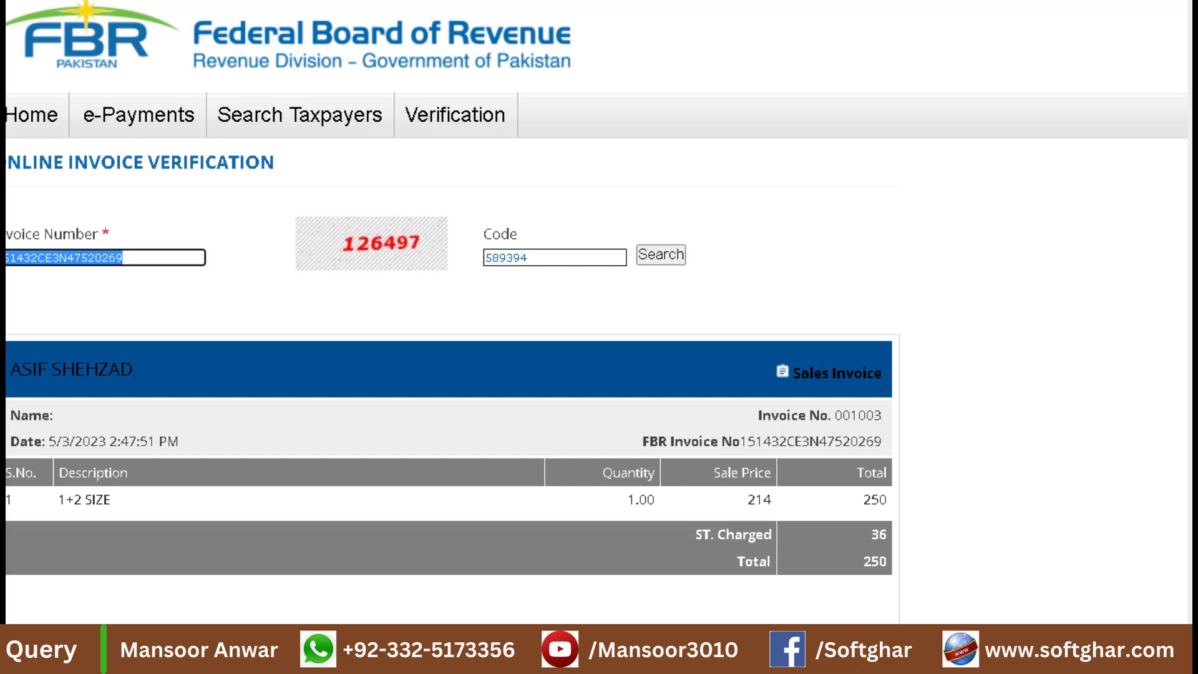
Replace the invoice number with the earlier sale's FBR number, enter the new captcha, and search.
{"action": "type", "text": "1"}
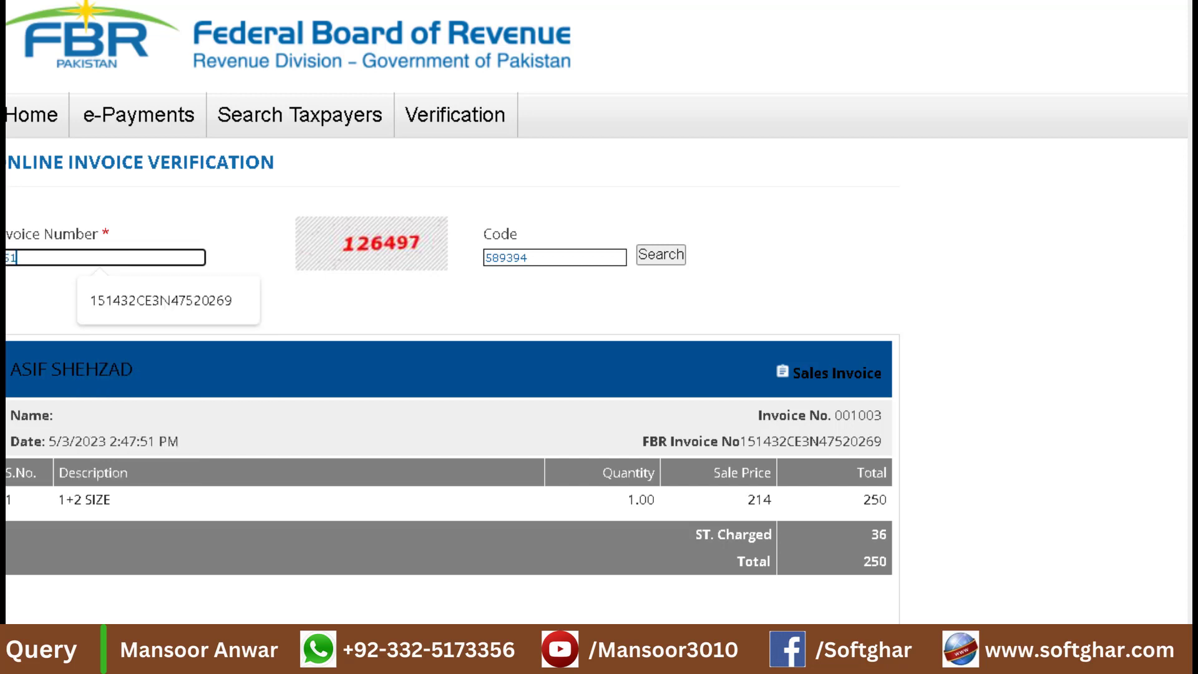
{"action": "type", "text": "51432ce3m"}
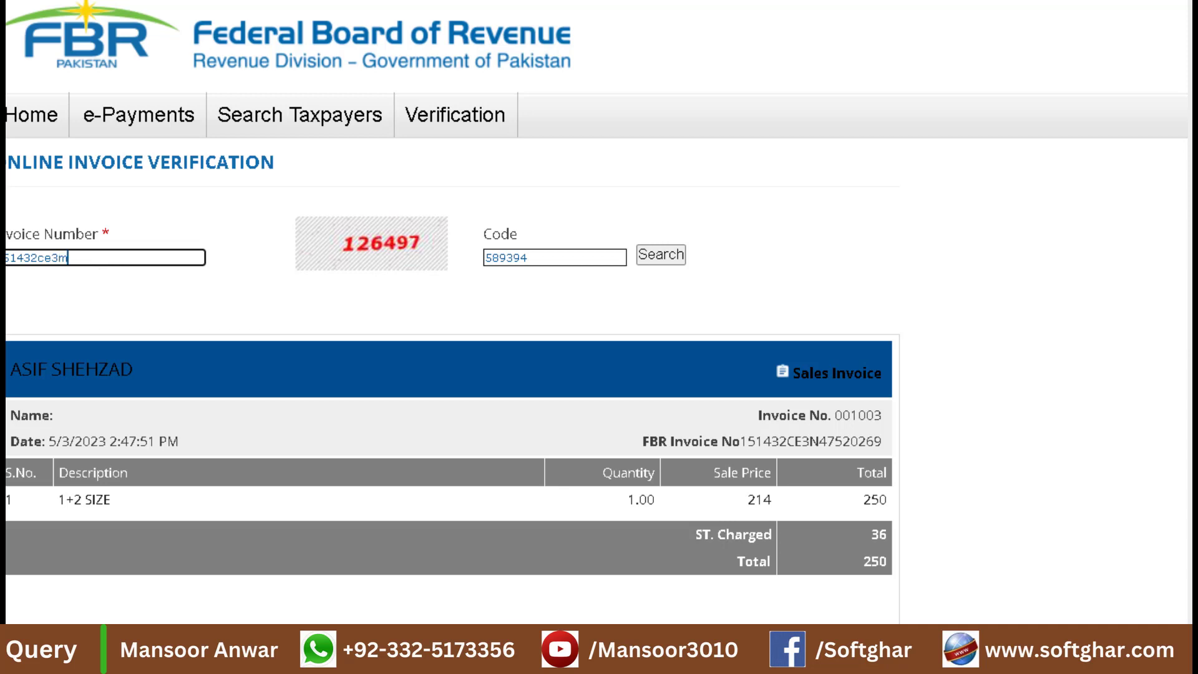
{"action": "type", "text": "29533700"}
{"action": "left_click", "coordinate": [523, 259]}
{"action": "double_click", "coordinate": [523, 259]}
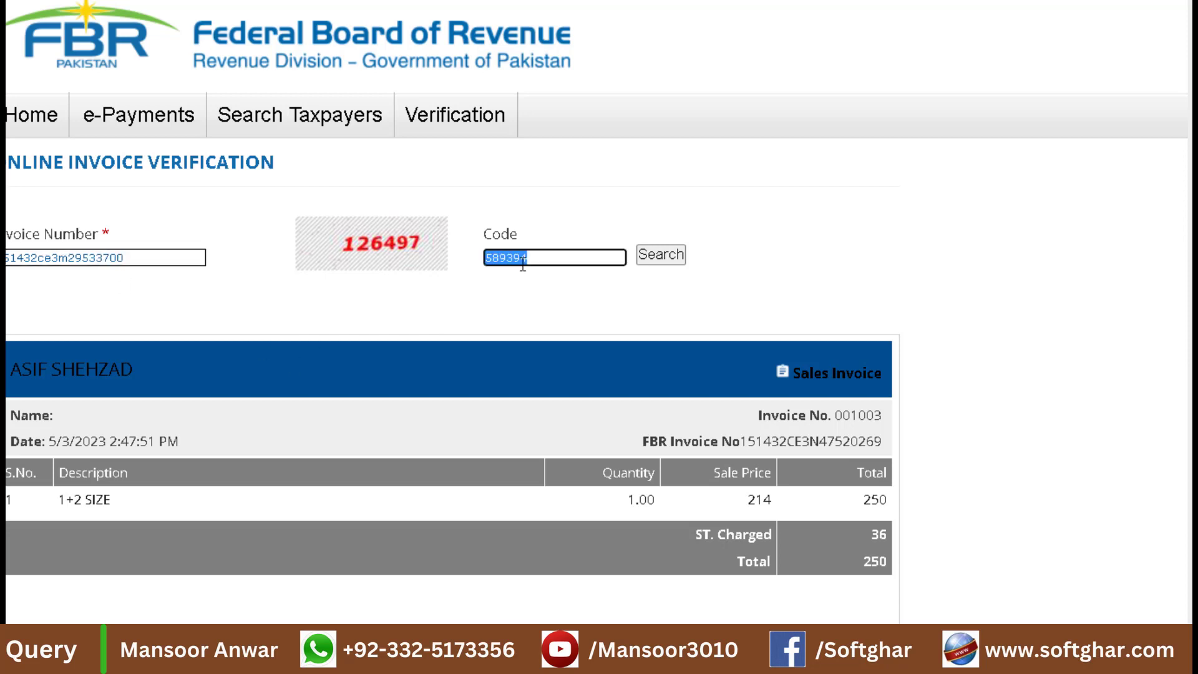
{"action": "type", "text": "126497"}
{"action": "double_click", "coordinate": [148, 258]}
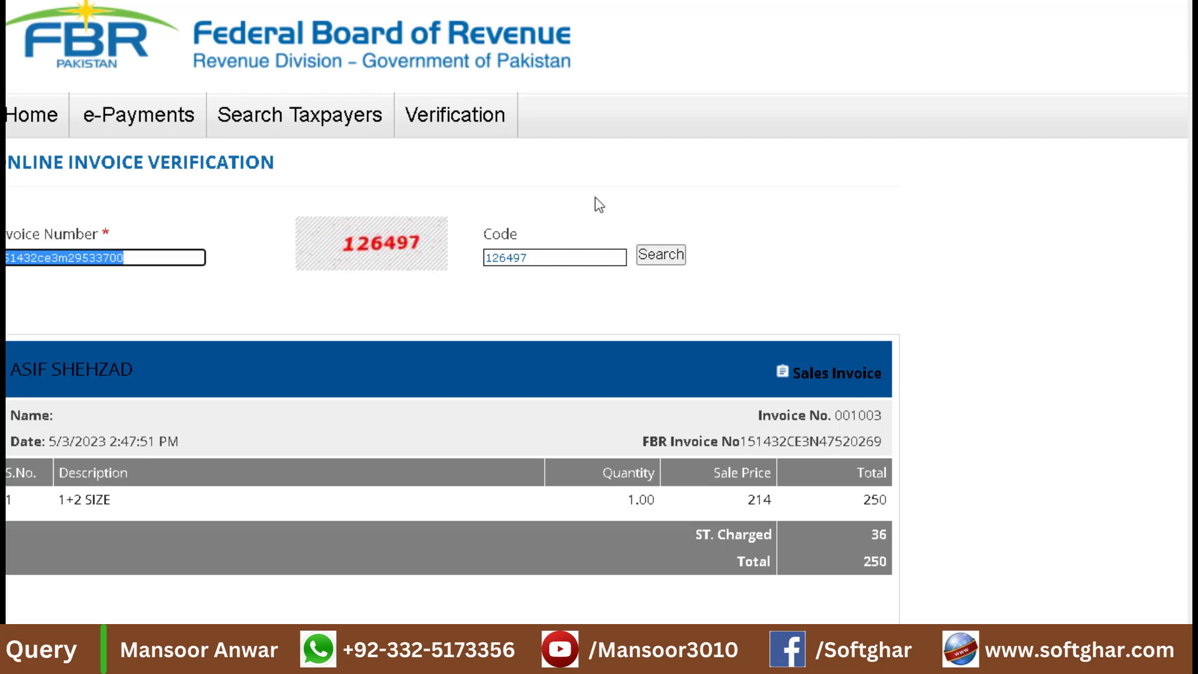
{"action": "left_click", "coordinate": [677, 259]}
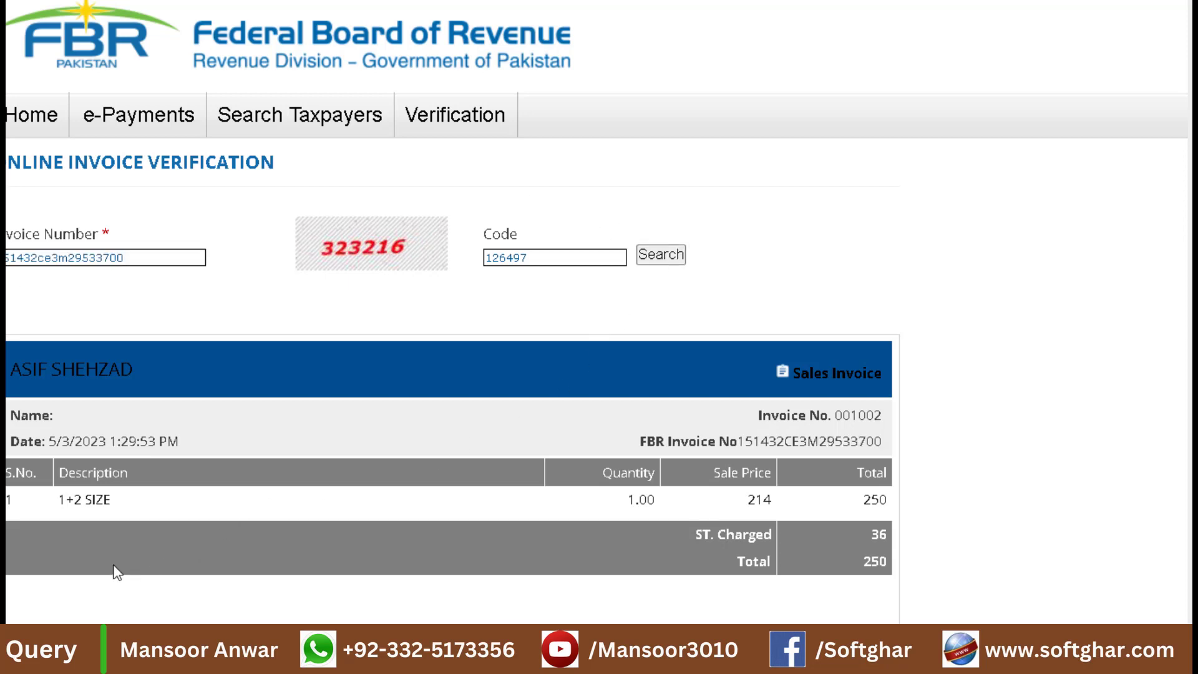
Highlight the result's FBR invoice number, the 1:29:53 PM time and the date.
{"action": "double_click", "coordinate": [854, 448]}
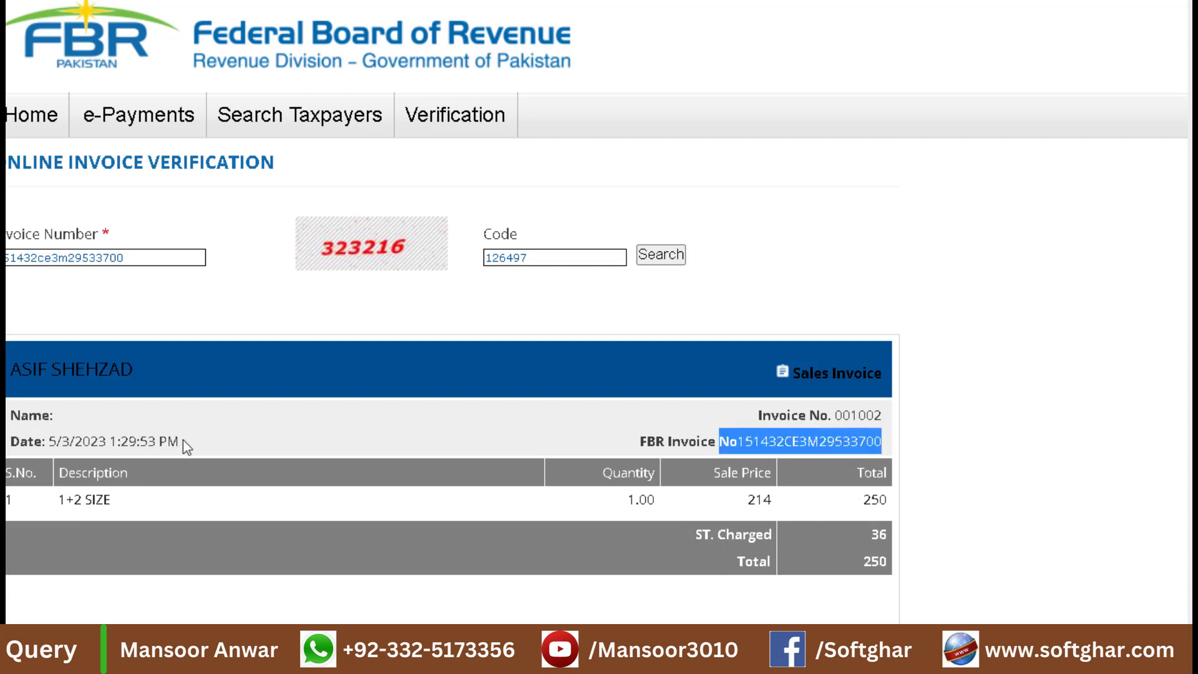
{"action": "left_click_drag", "start_coordinate": [181, 440], "coordinate": [110, 441]}
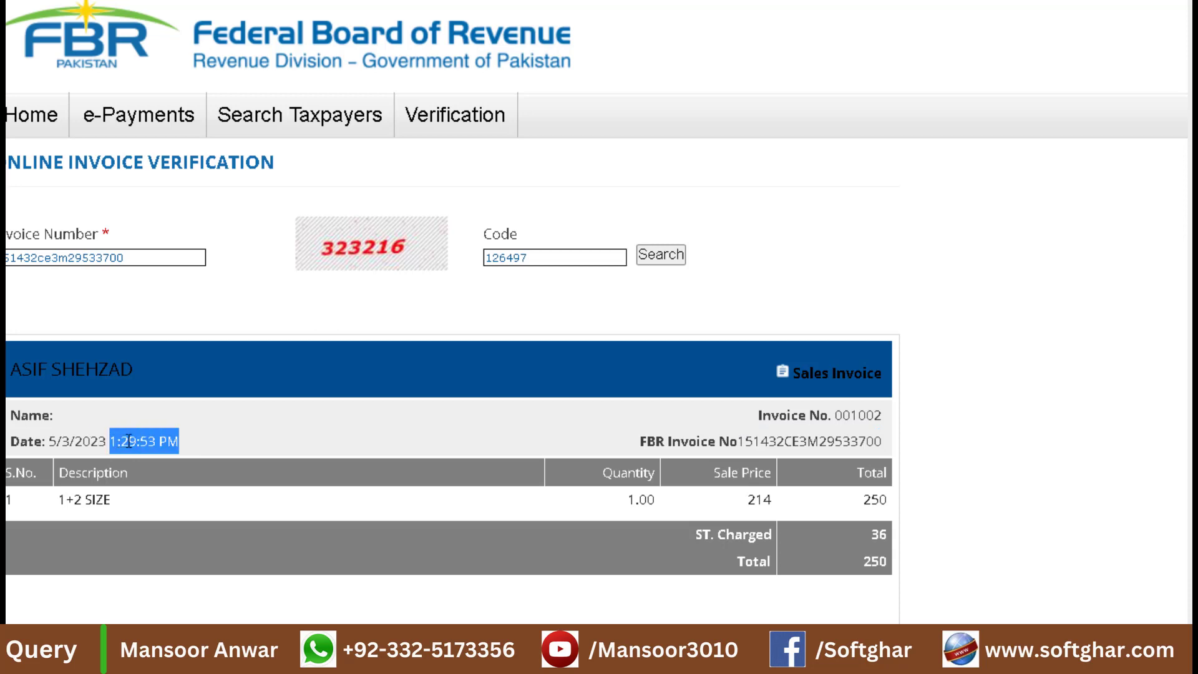
{"action": "left_click_drag", "start_coordinate": [192, 444], "coordinate": [3, 444]}
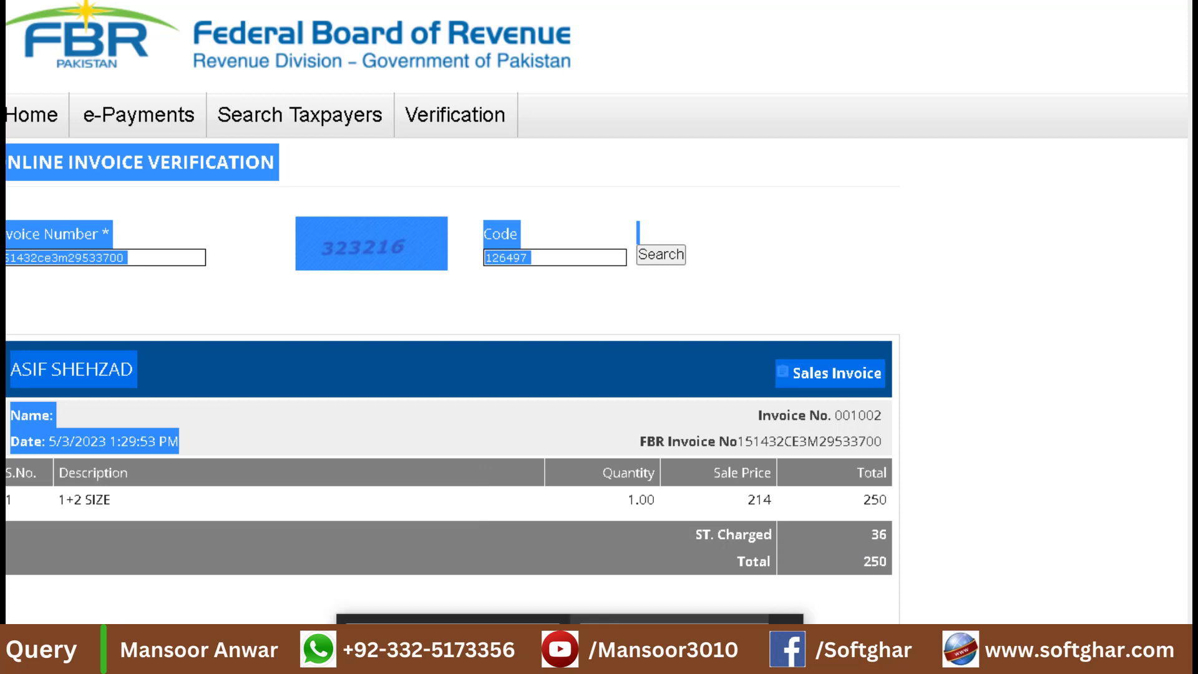
{"action": "left_click", "coordinate": [1049, 398]}
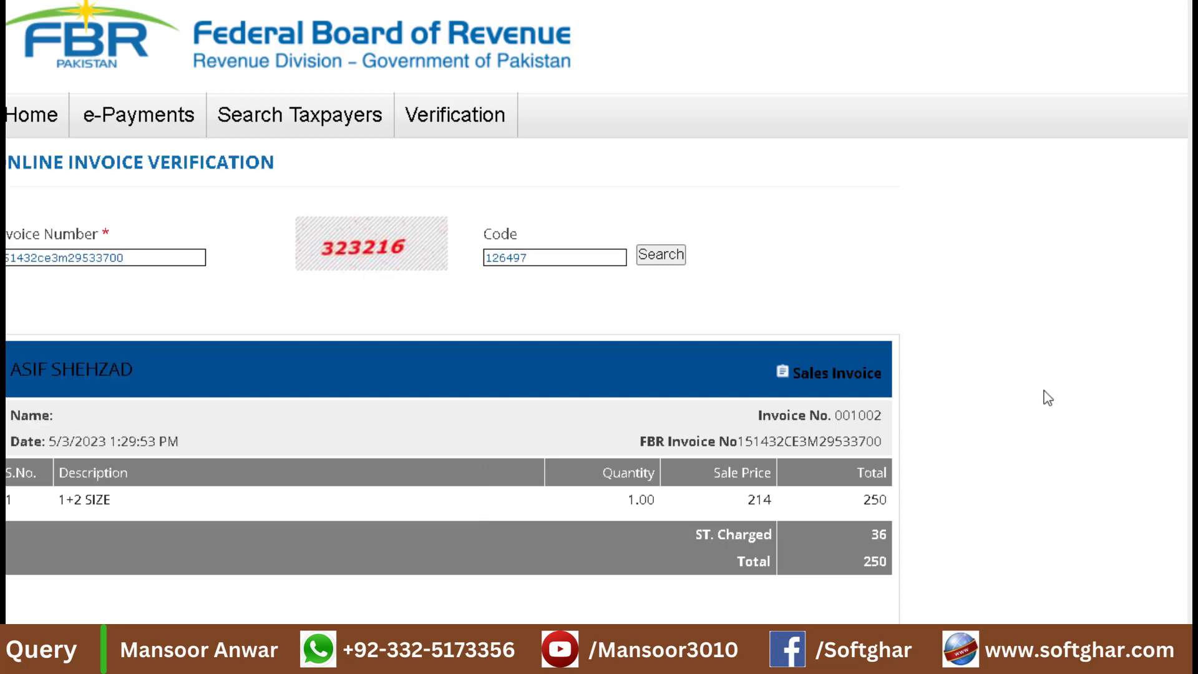